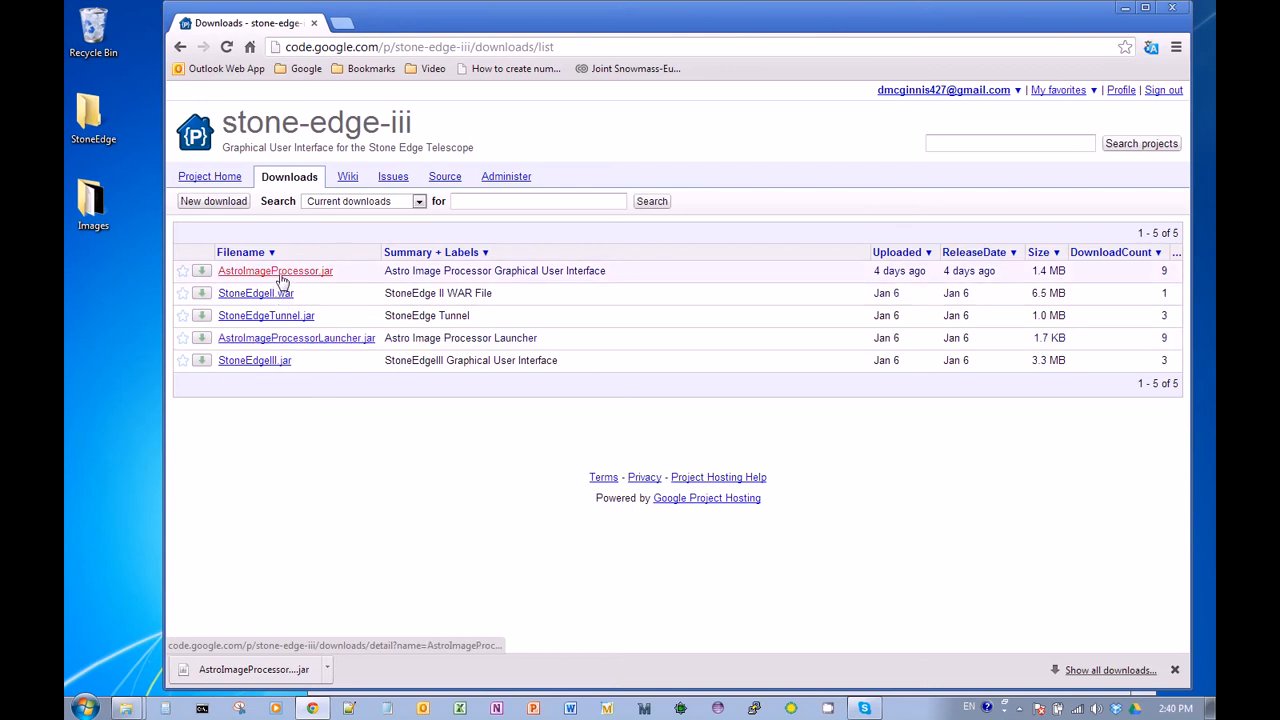
Download AstroImageProcessorLauncher.jar from the project's file list into the StoneEdge folder on the Desktop
right_click(202, 342)
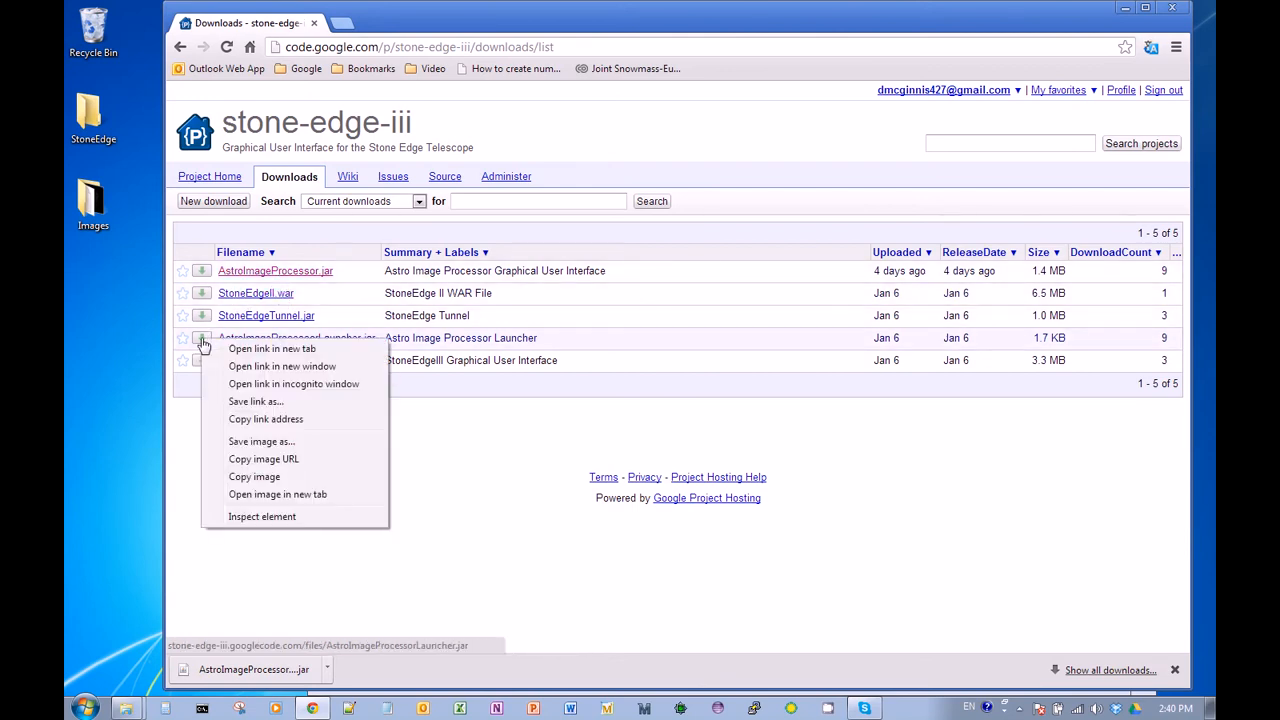
click(242, 401)
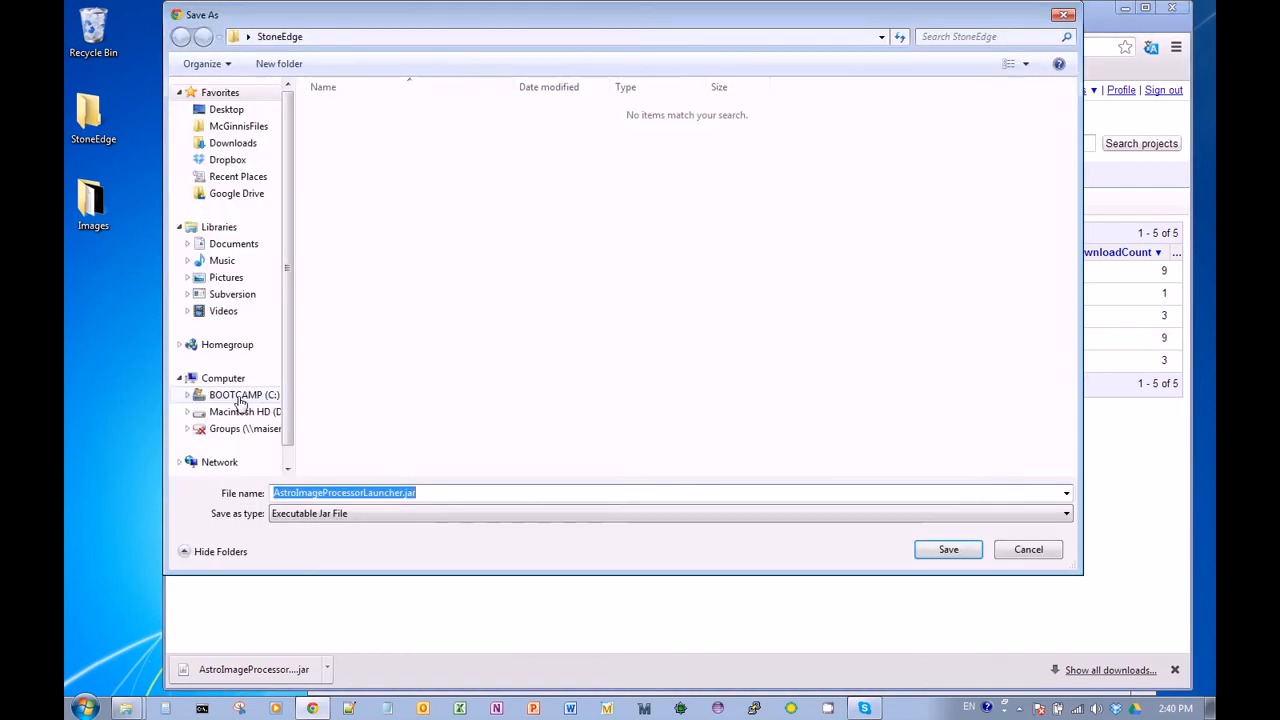
click(225, 110)
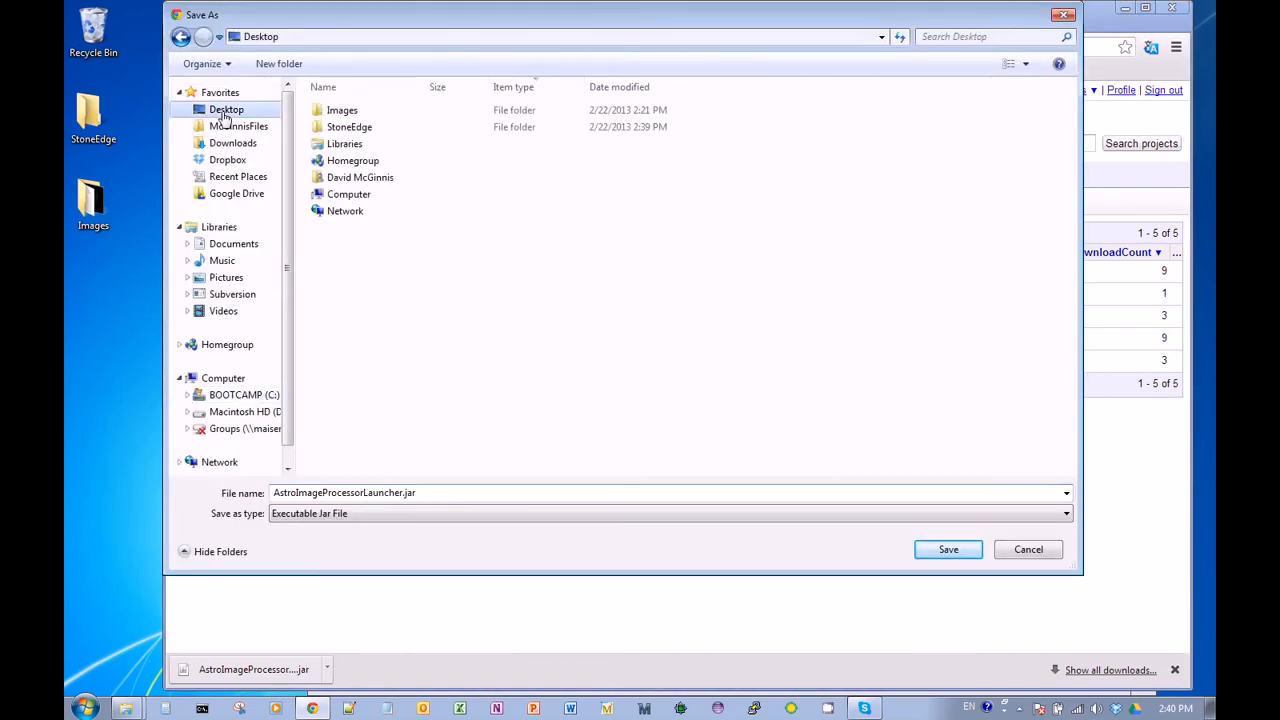
double_click(335, 128)
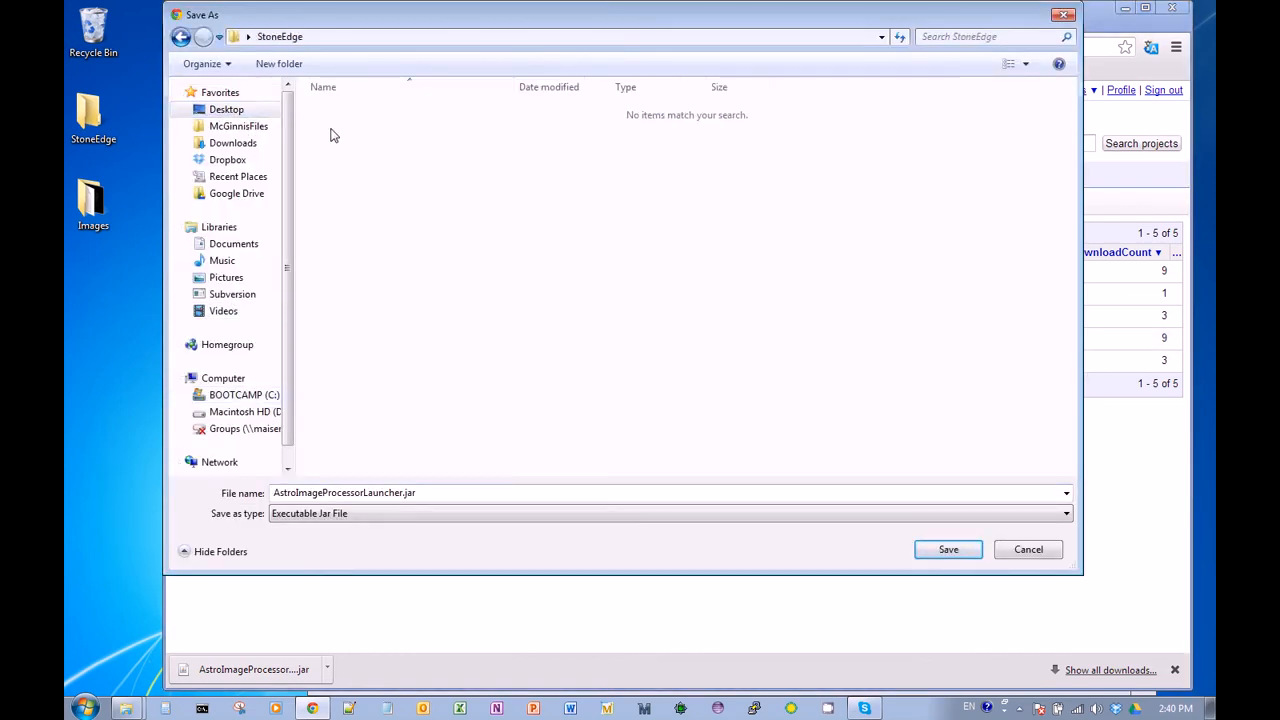
click(948, 549)
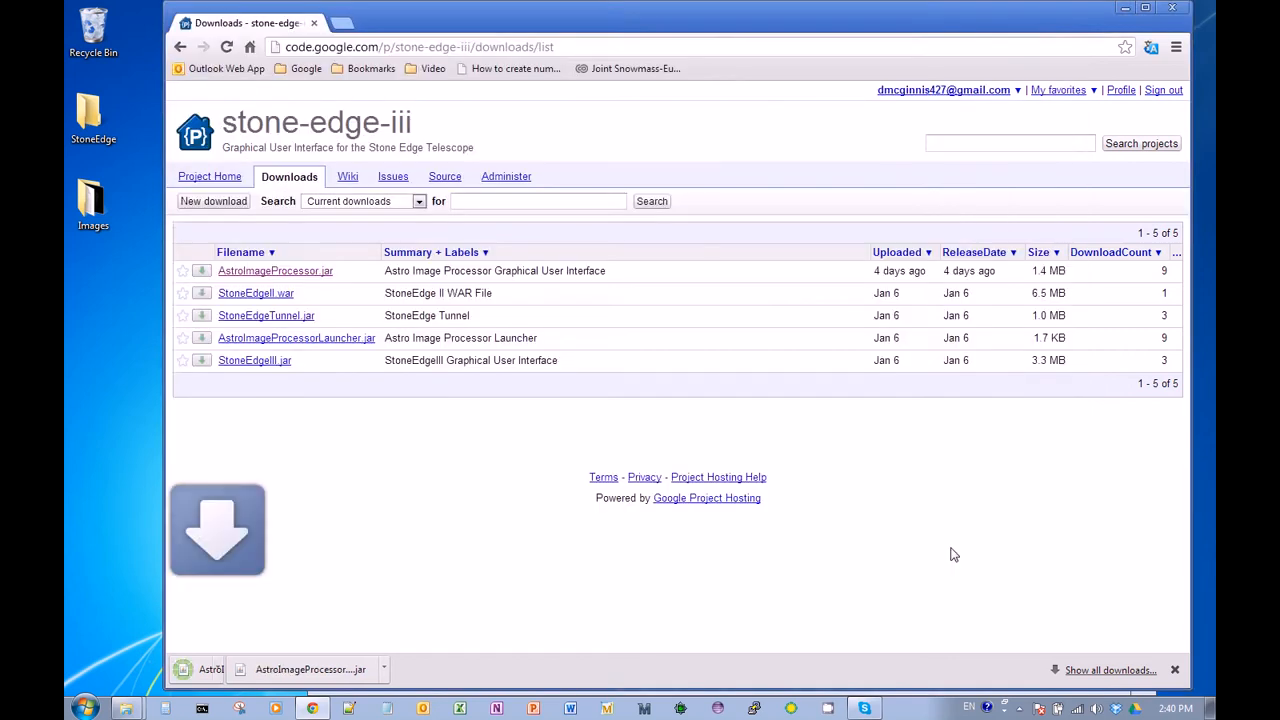
Download AstroImageProcessor.jar into the same StoneEdge folder
right_click(203, 275)
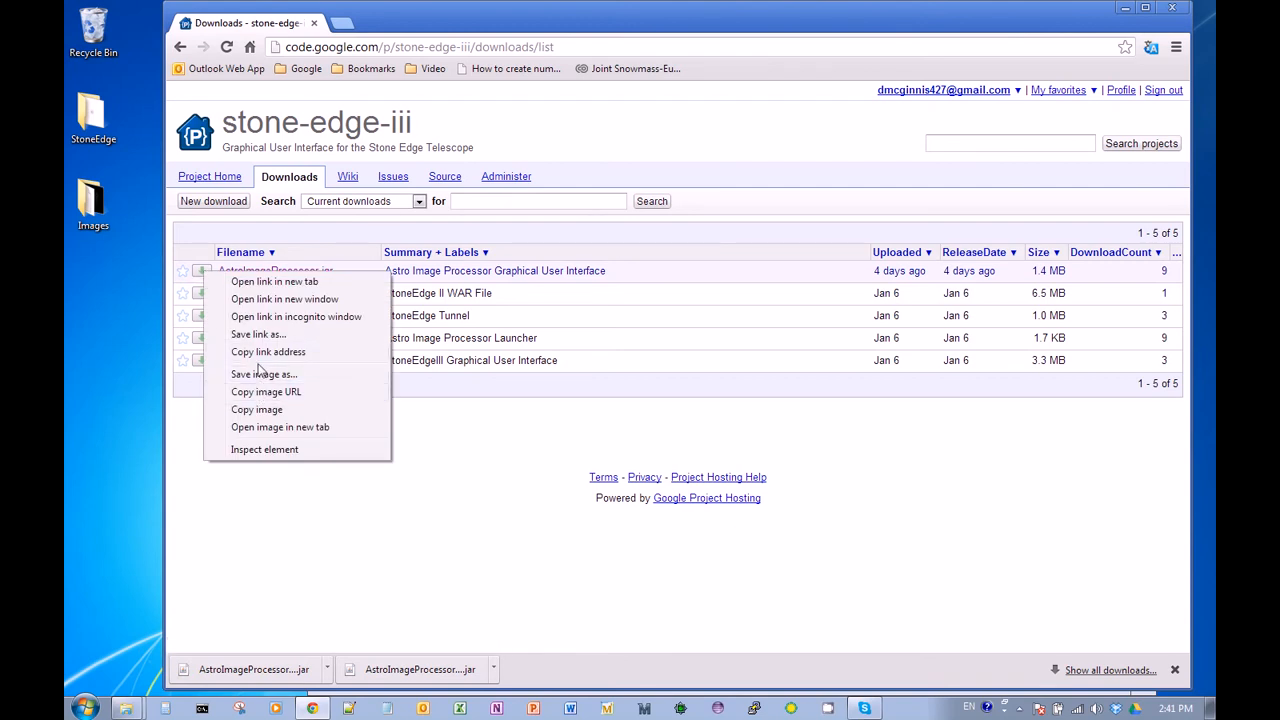
click(257, 335)
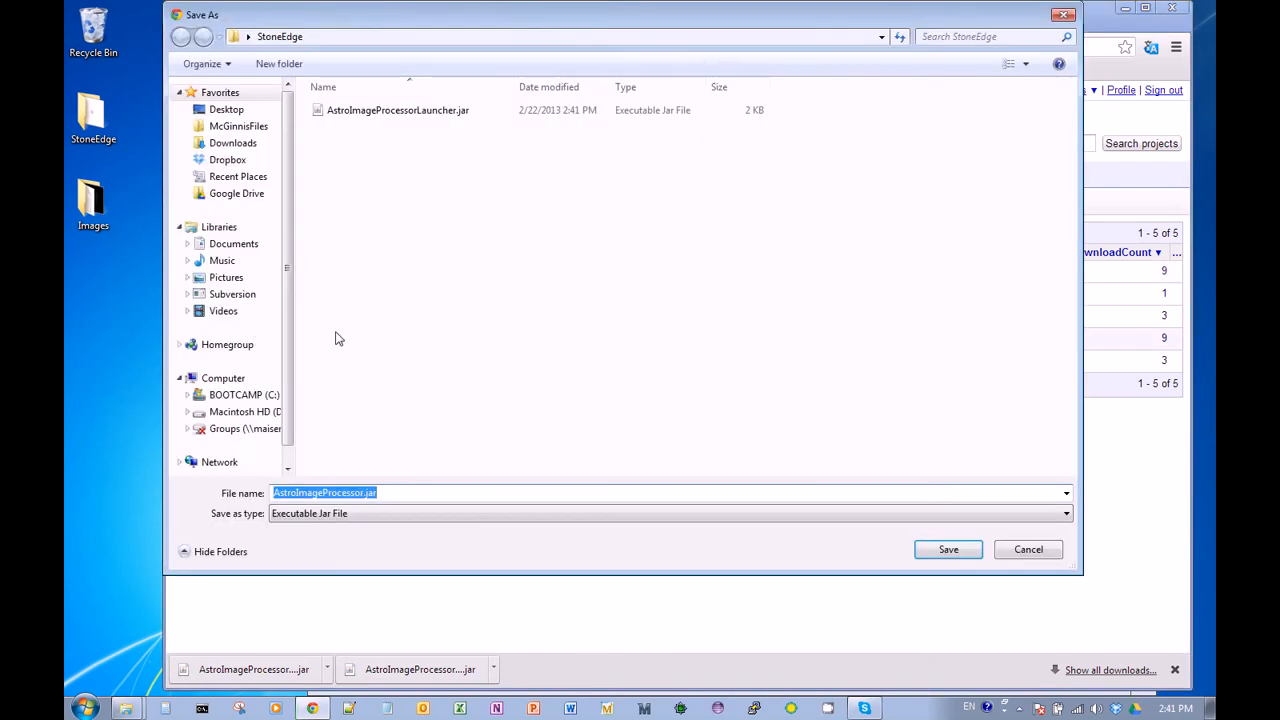
click(948, 549)
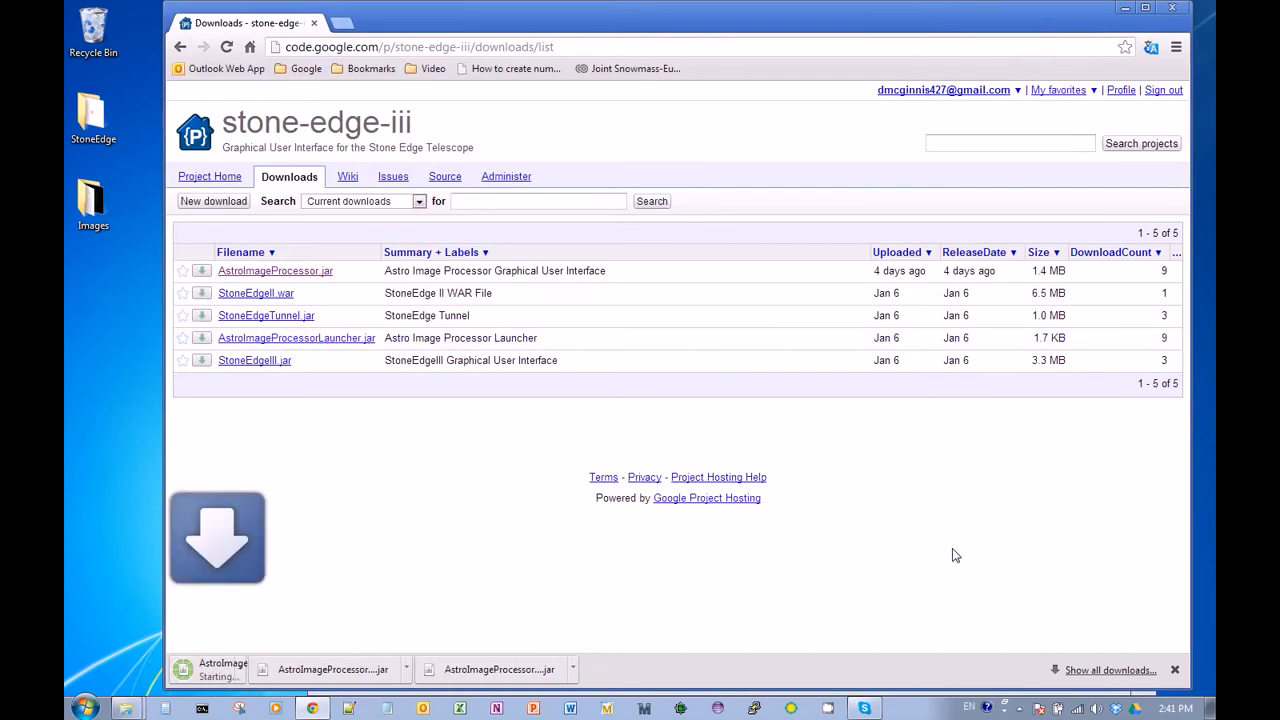
Open the StoneEdge folder on the desktop and launch AstroImageProcessorLauncher.jar
double_click(108, 126)
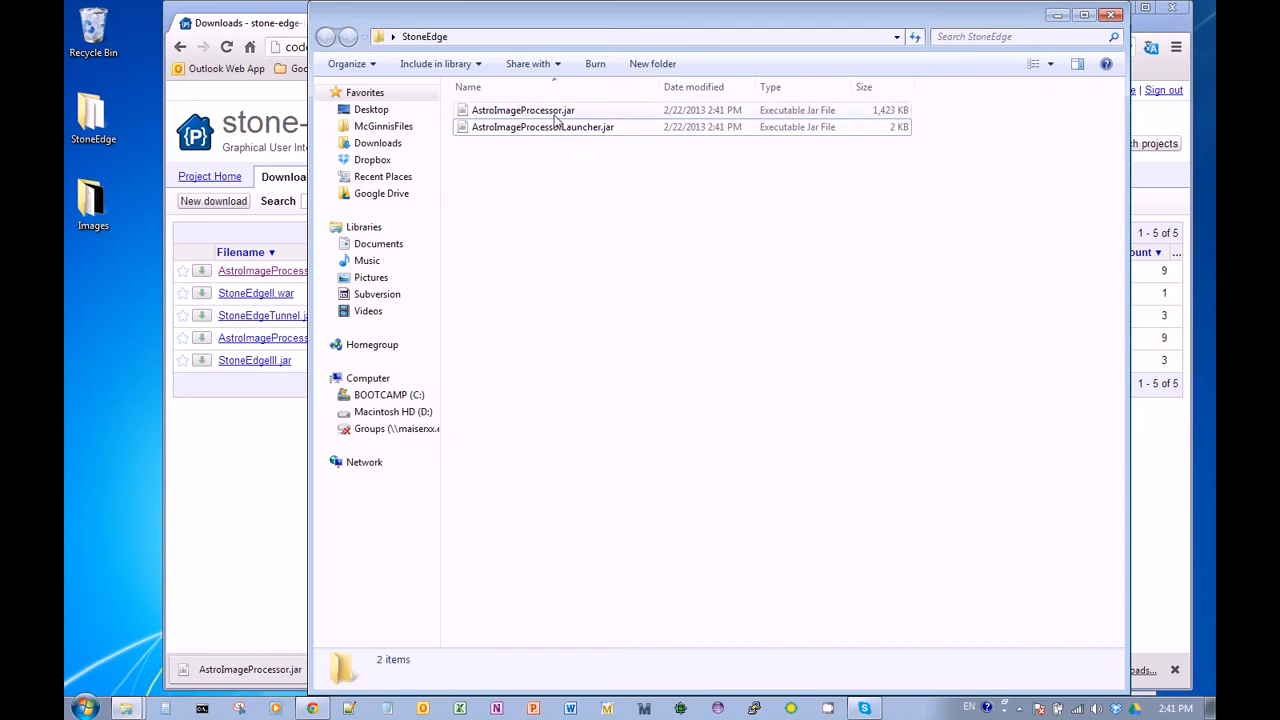
click(490, 134)
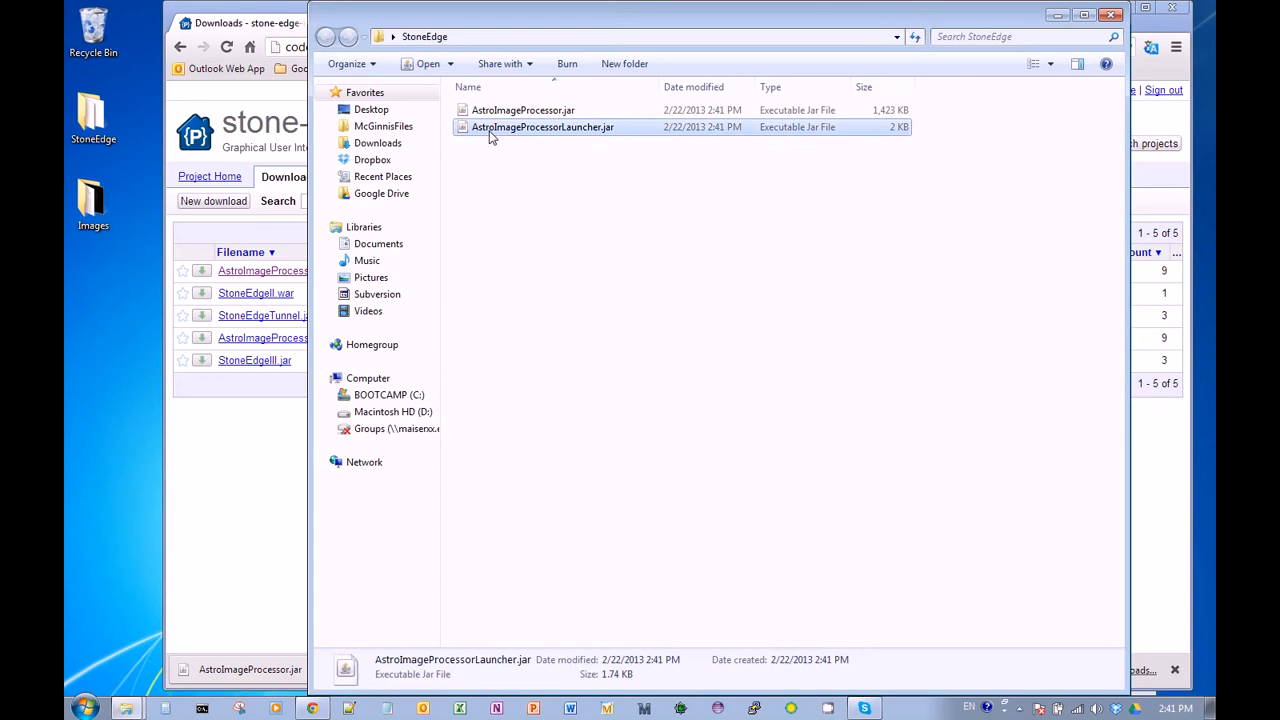
double_click(490, 137)
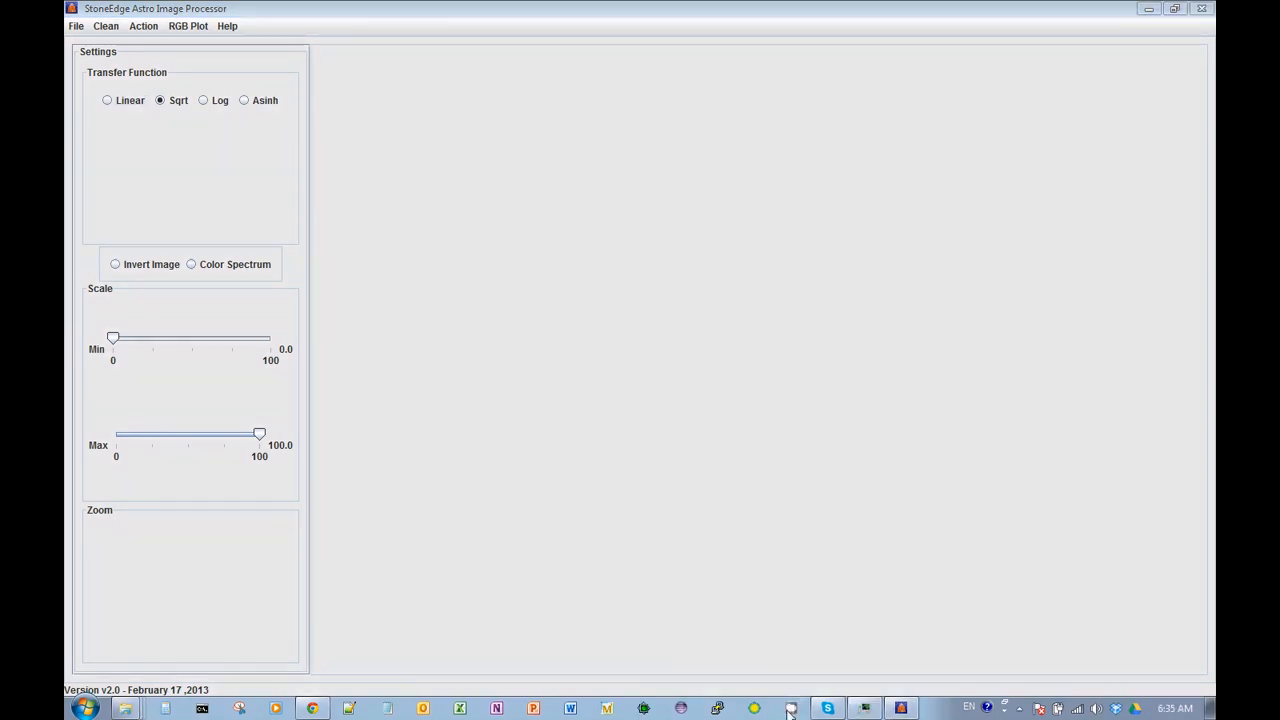
Open the FITS file M101_r-band_300sec_bin2_9.fits from the Images folder on the Desktop
click(73, 27)
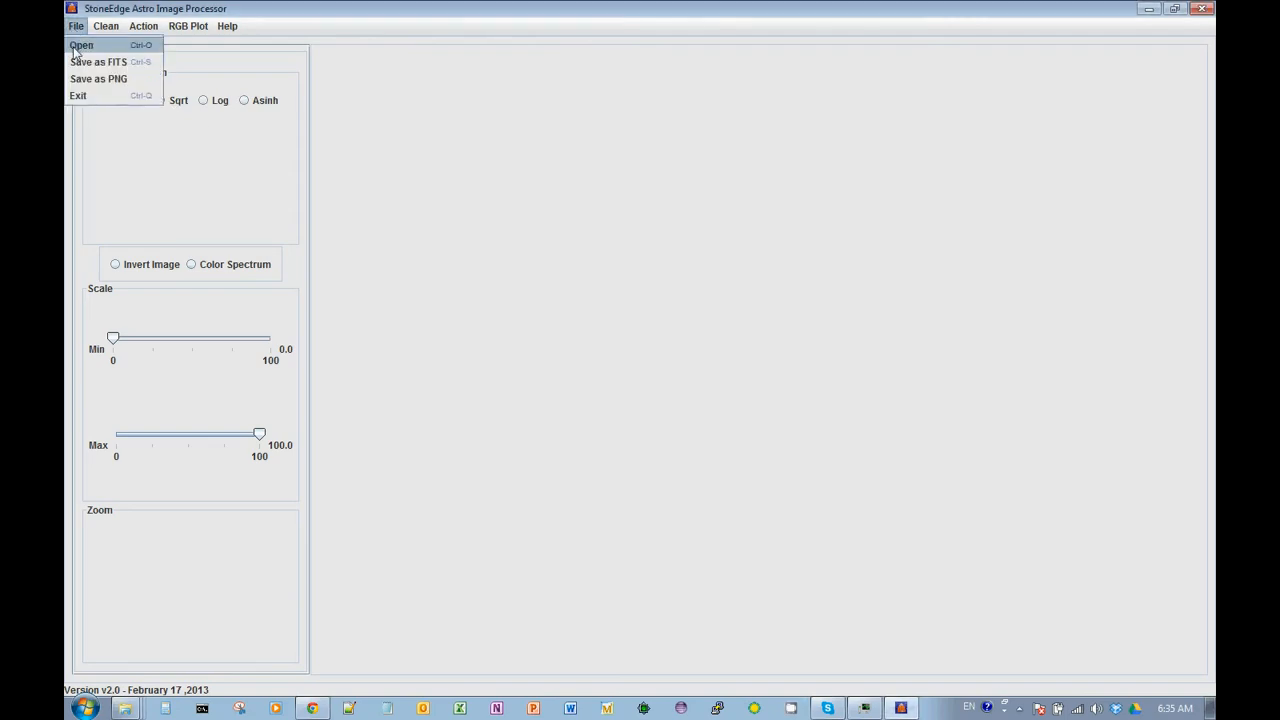
click(80, 46)
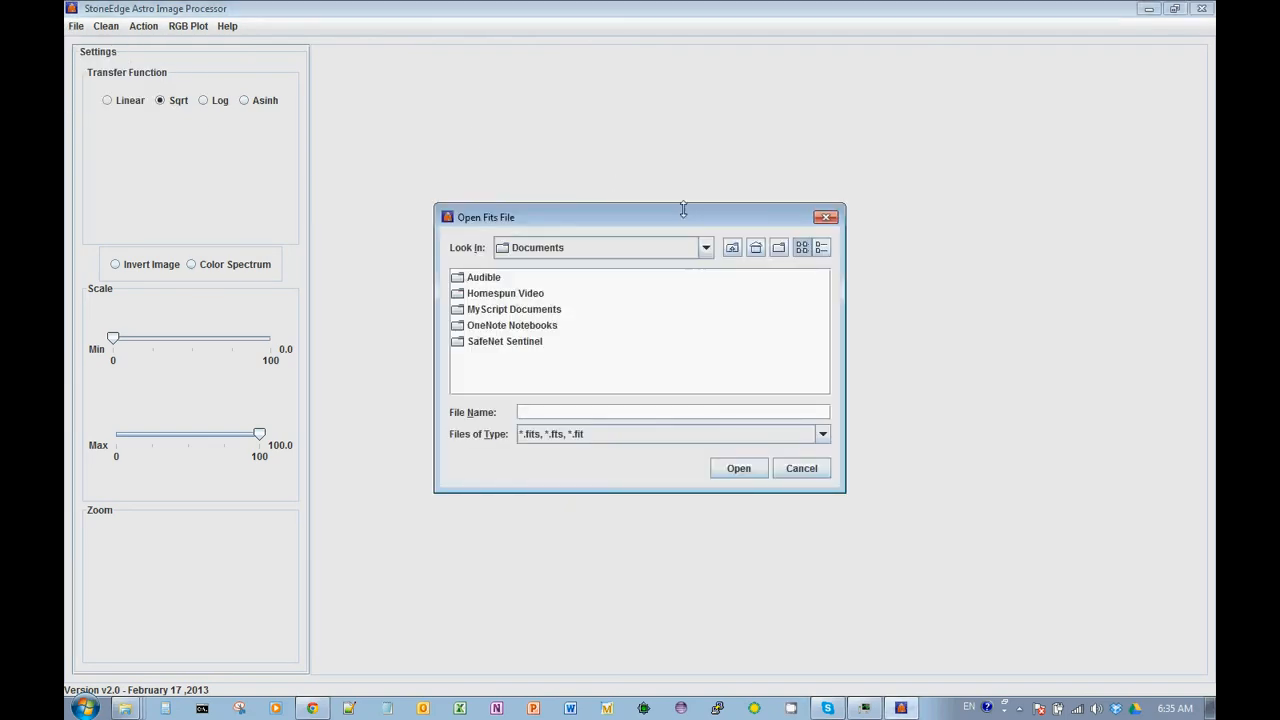
click(757, 248)
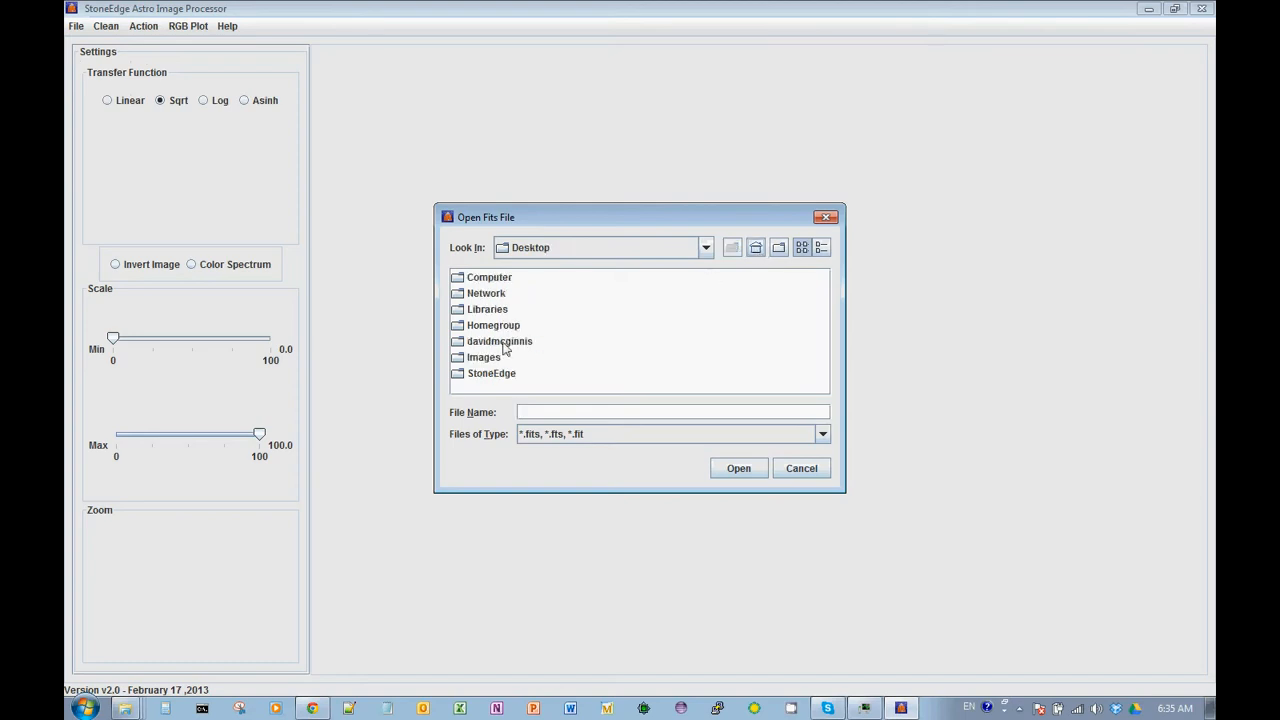
double_click(470, 358)
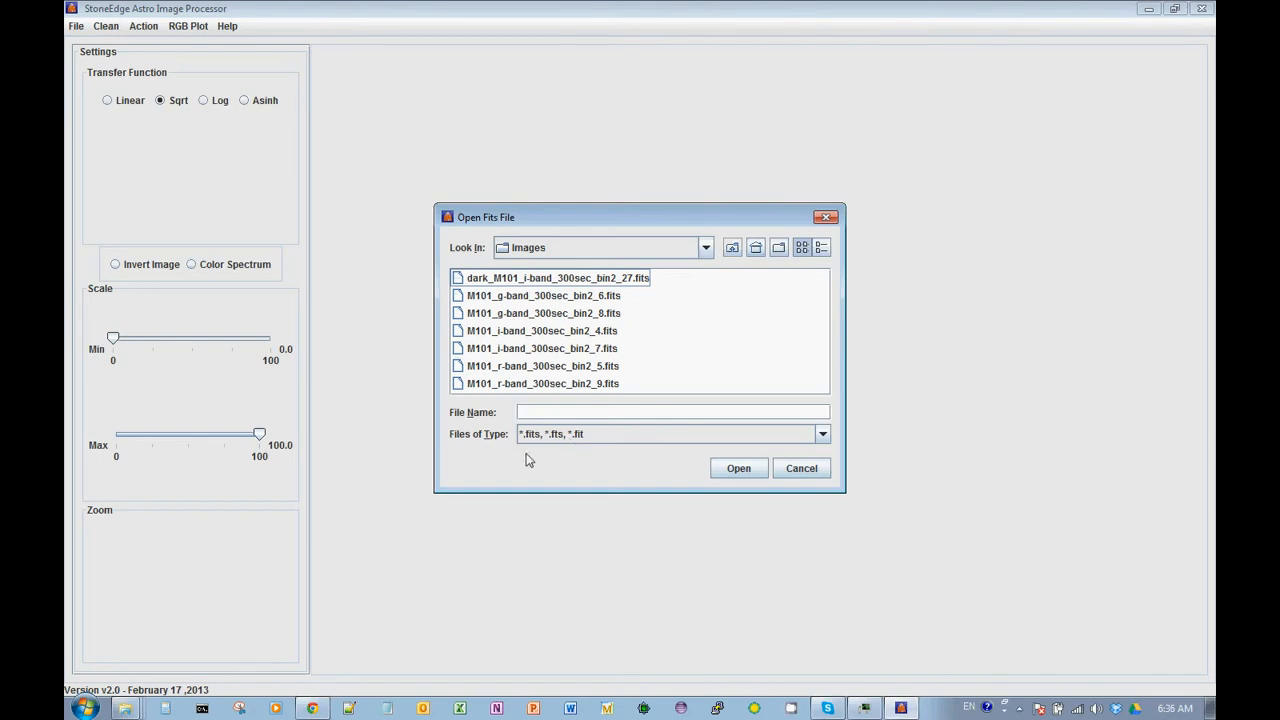
double_click(576, 388)
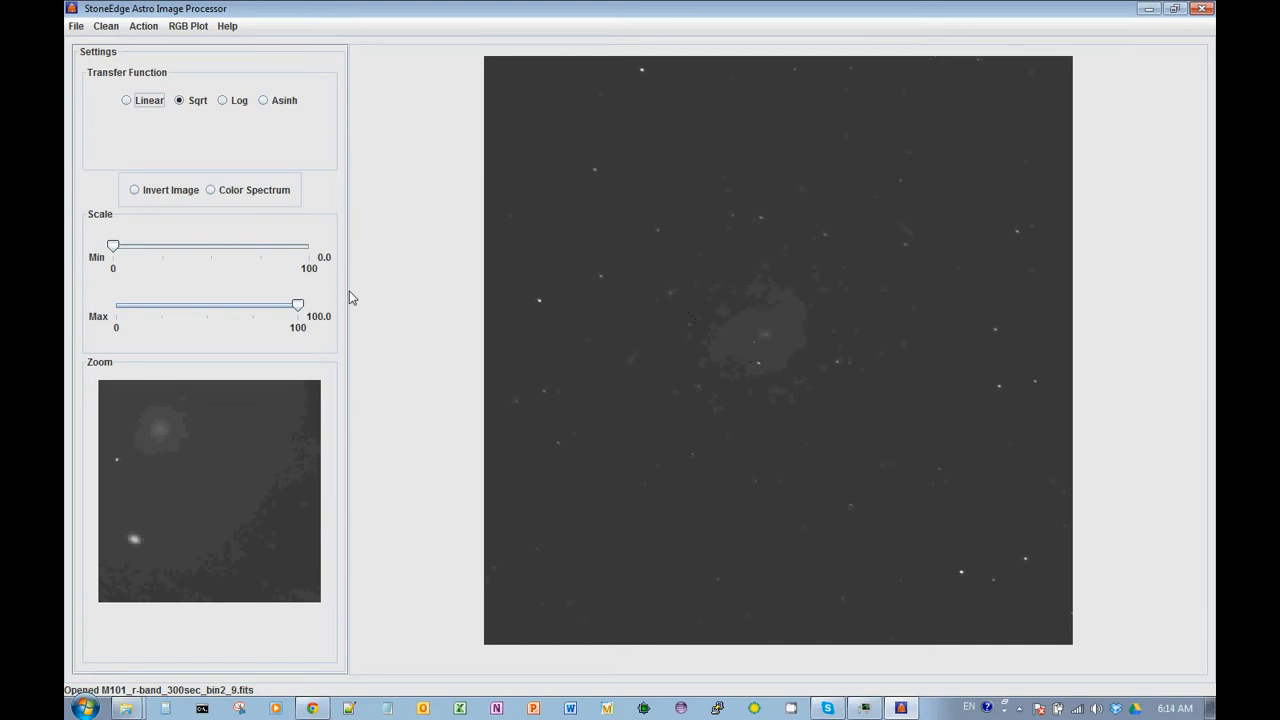
Set the image's display scale to a maximum of 36 and a minimum of 6
drag(297, 306, 184, 313)
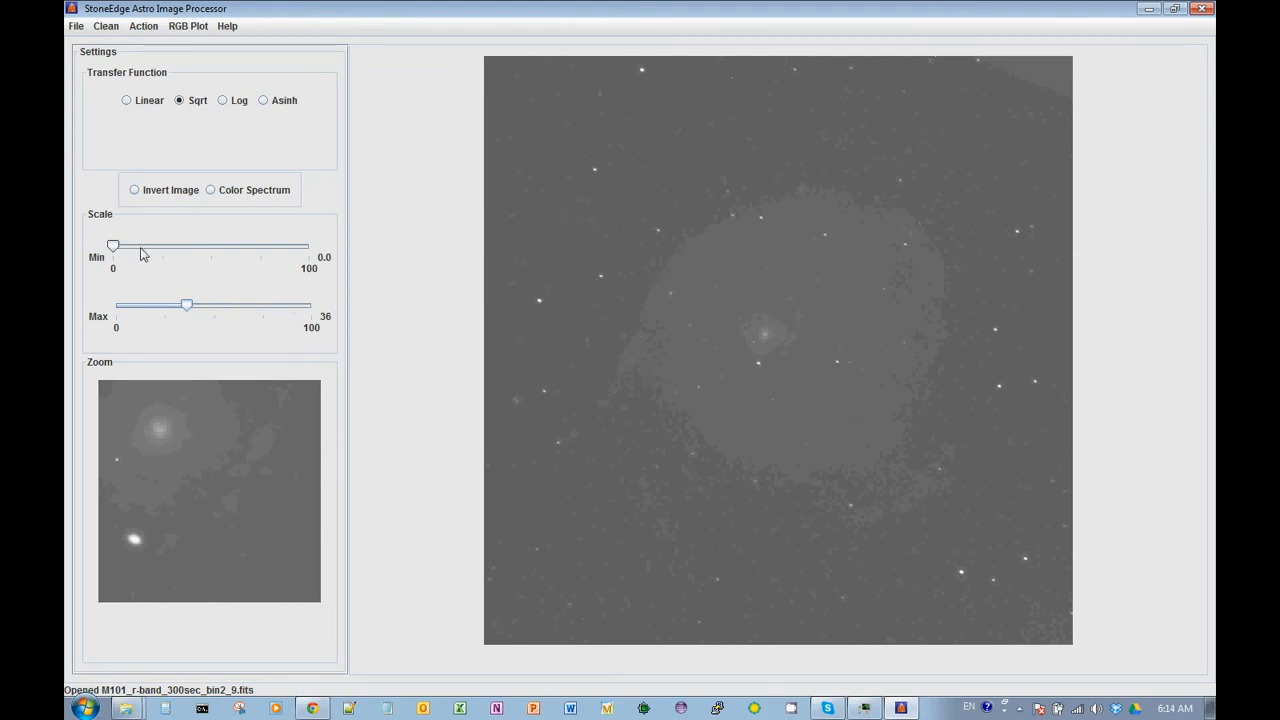
drag(115, 251, 128, 251)
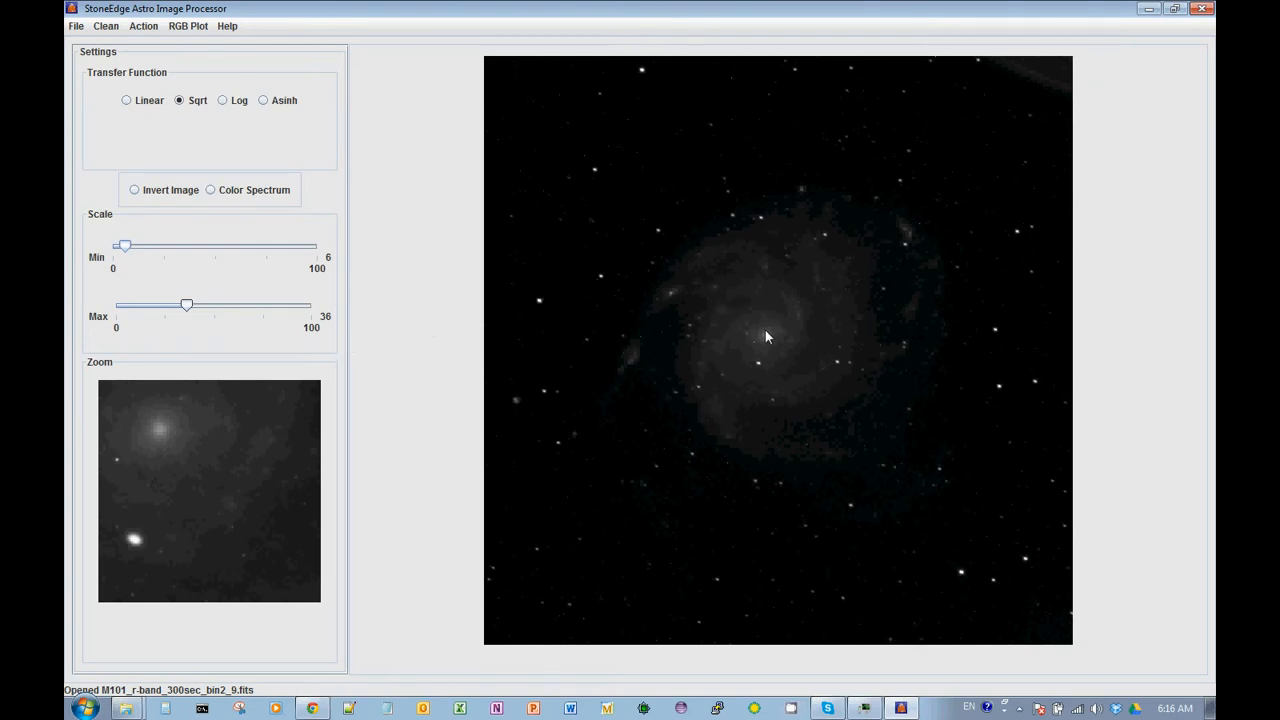
Compare the Linear, Sqrt, Log and Asinh transfer functions on the galaxy image and return to Sqrt
click(128, 101)
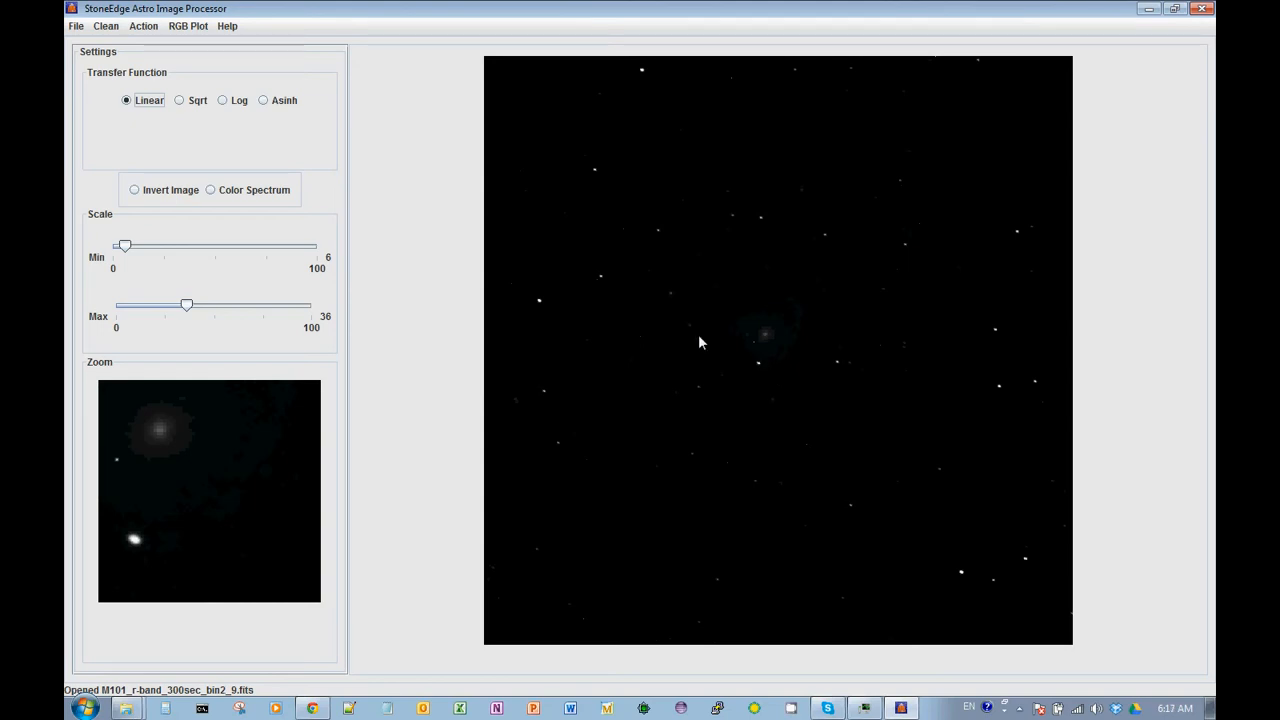
click(179, 101)
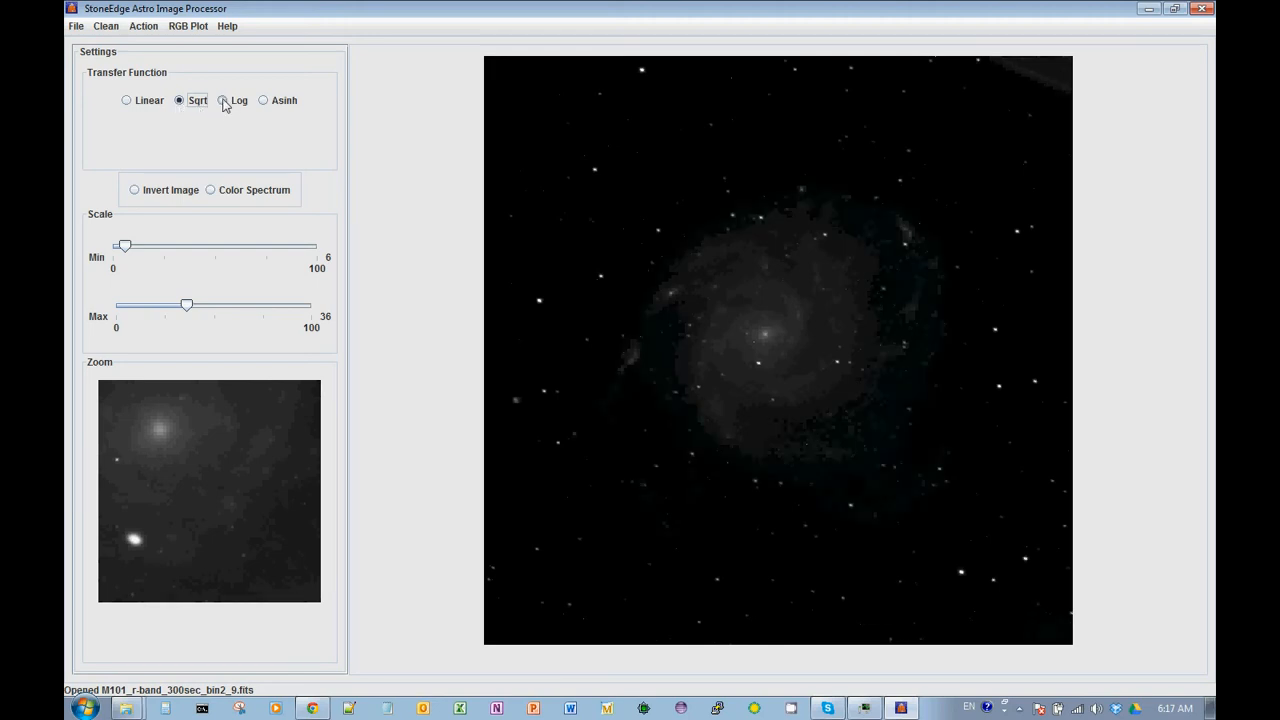
click(224, 101)
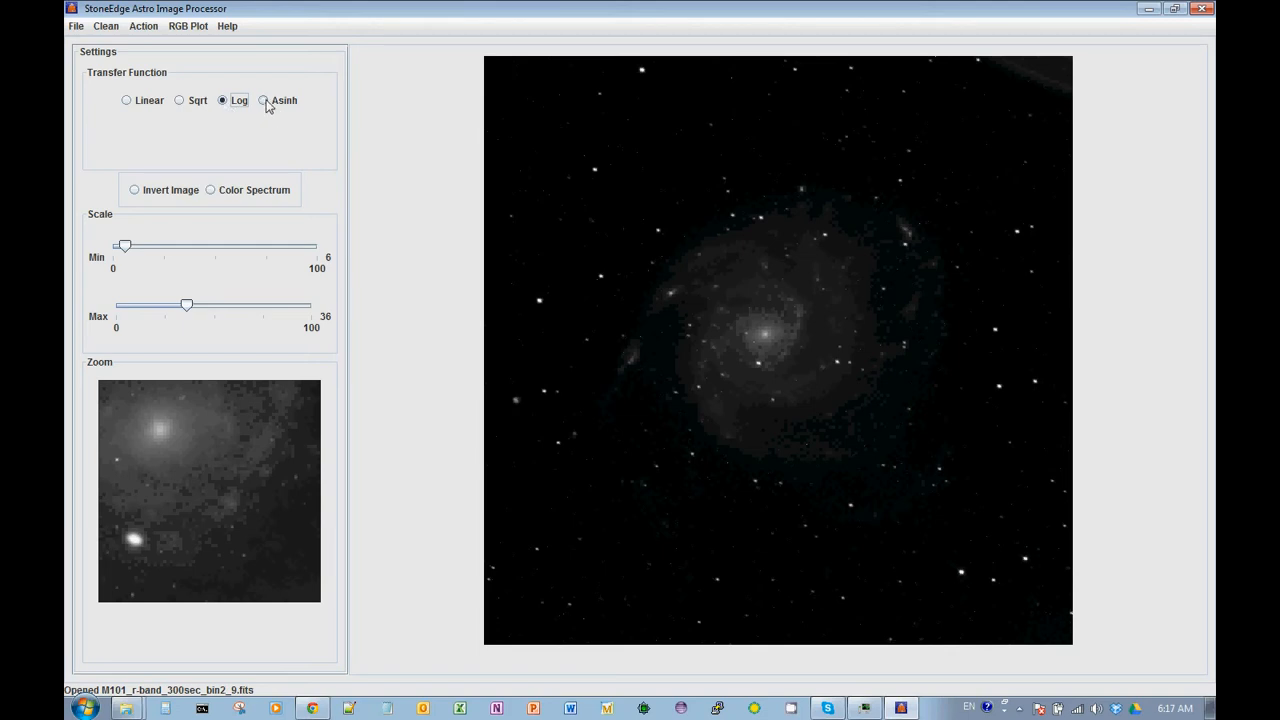
click(265, 101)
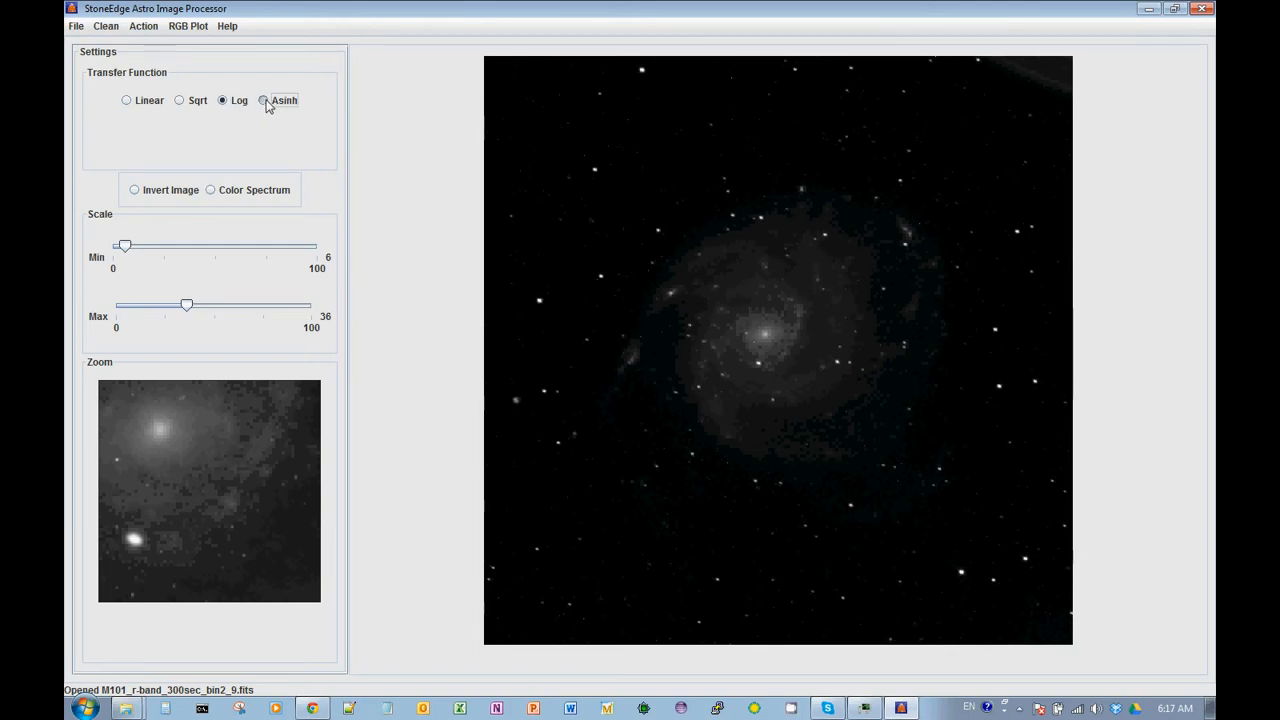
click(180, 102)
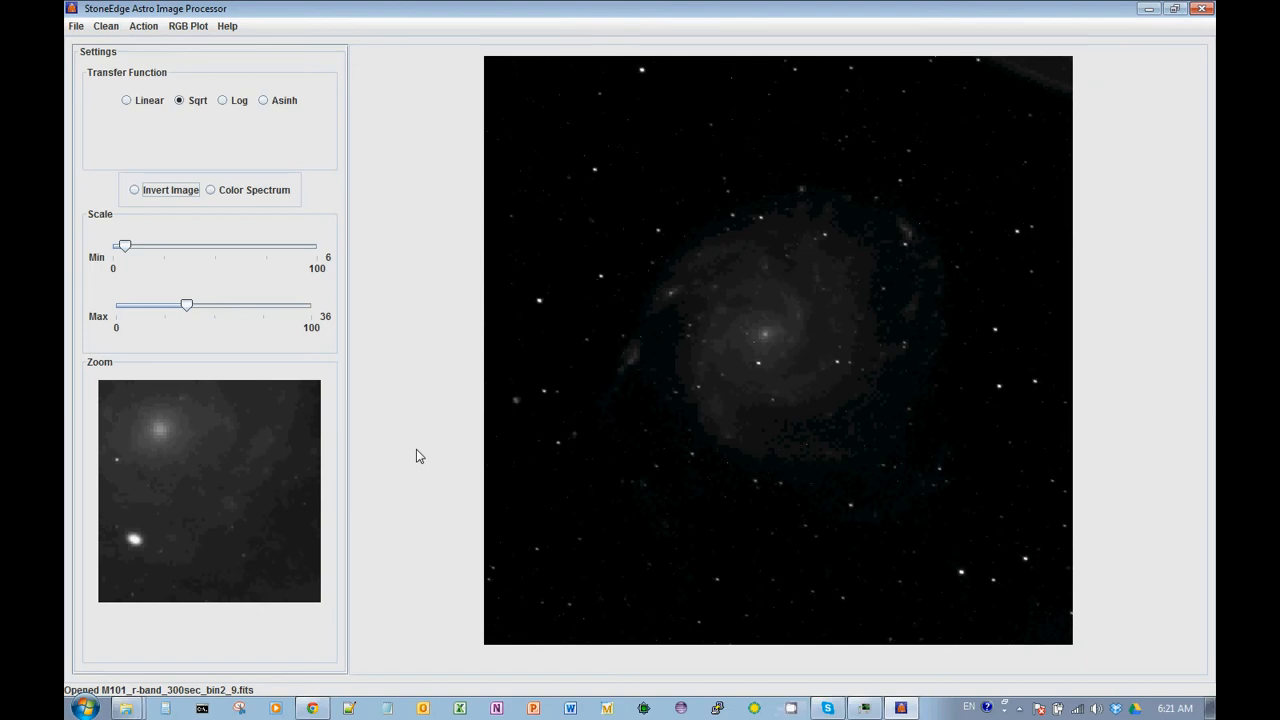
Preview the galaxy image inverted, in color spectrum and with both combined, and switch both options off again
click(135, 190)
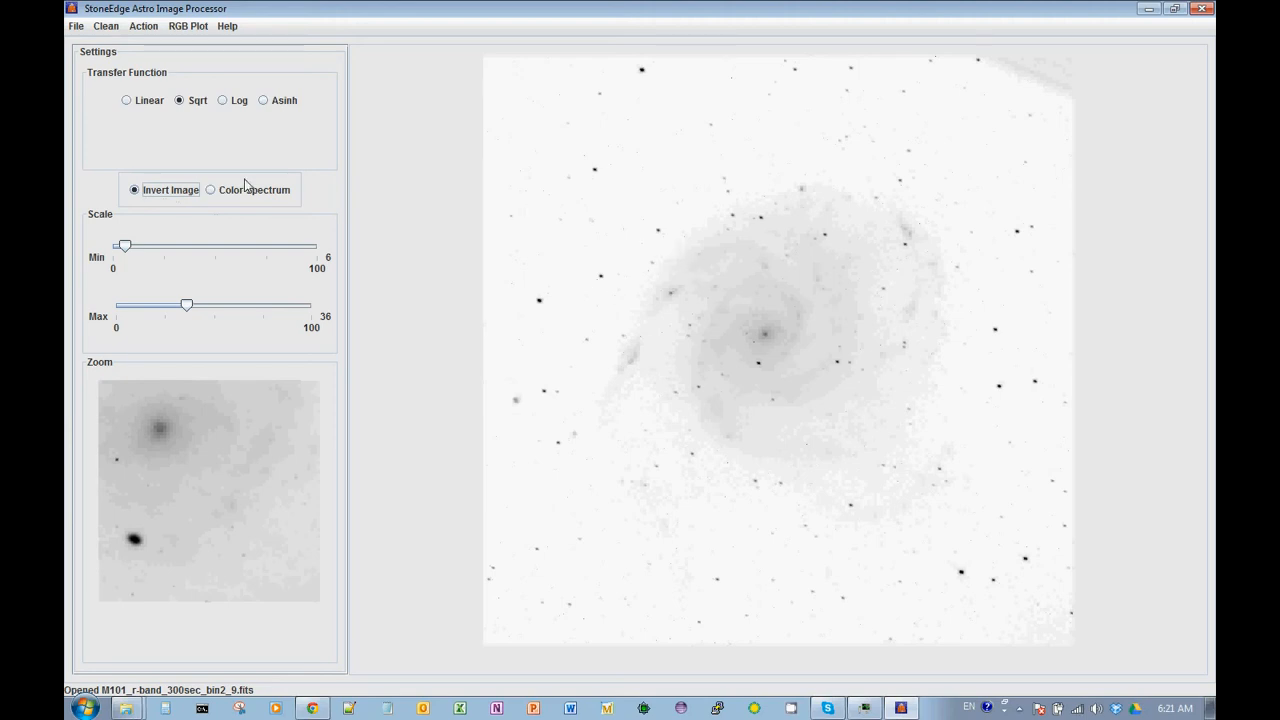
click(136, 192)
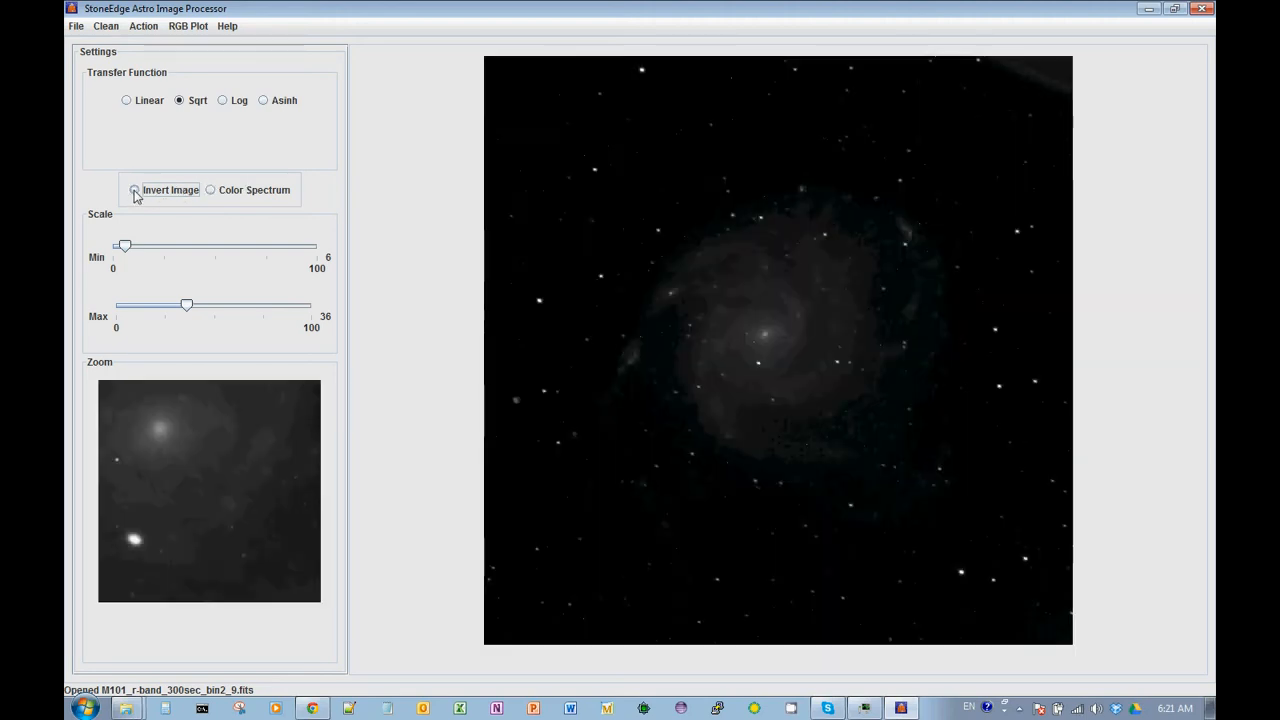
click(211, 193)
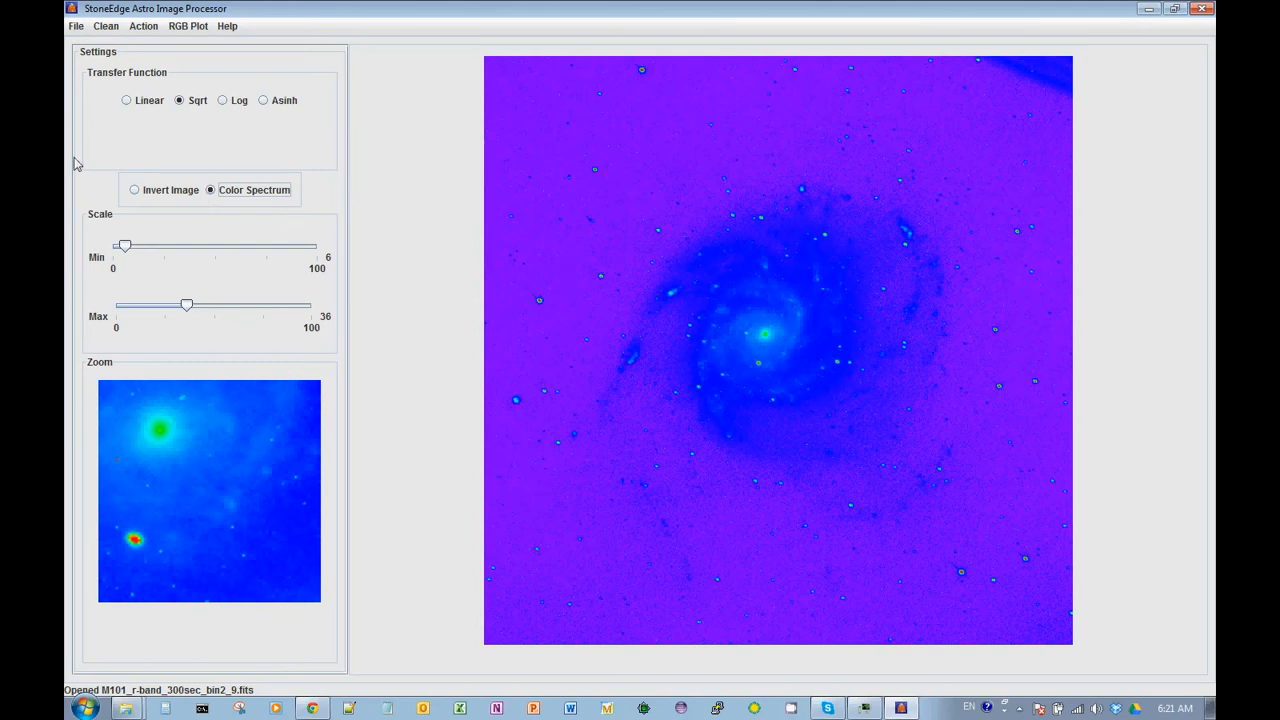
click(134, 190)
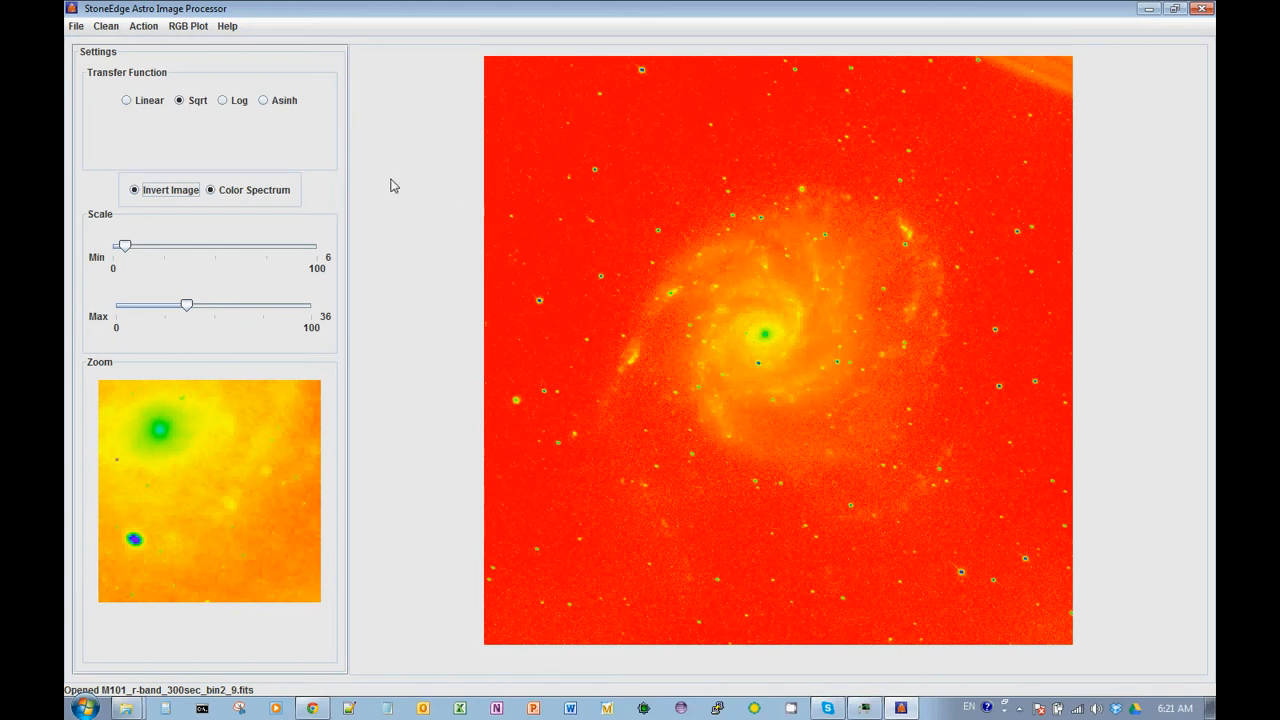
click(210, 194)
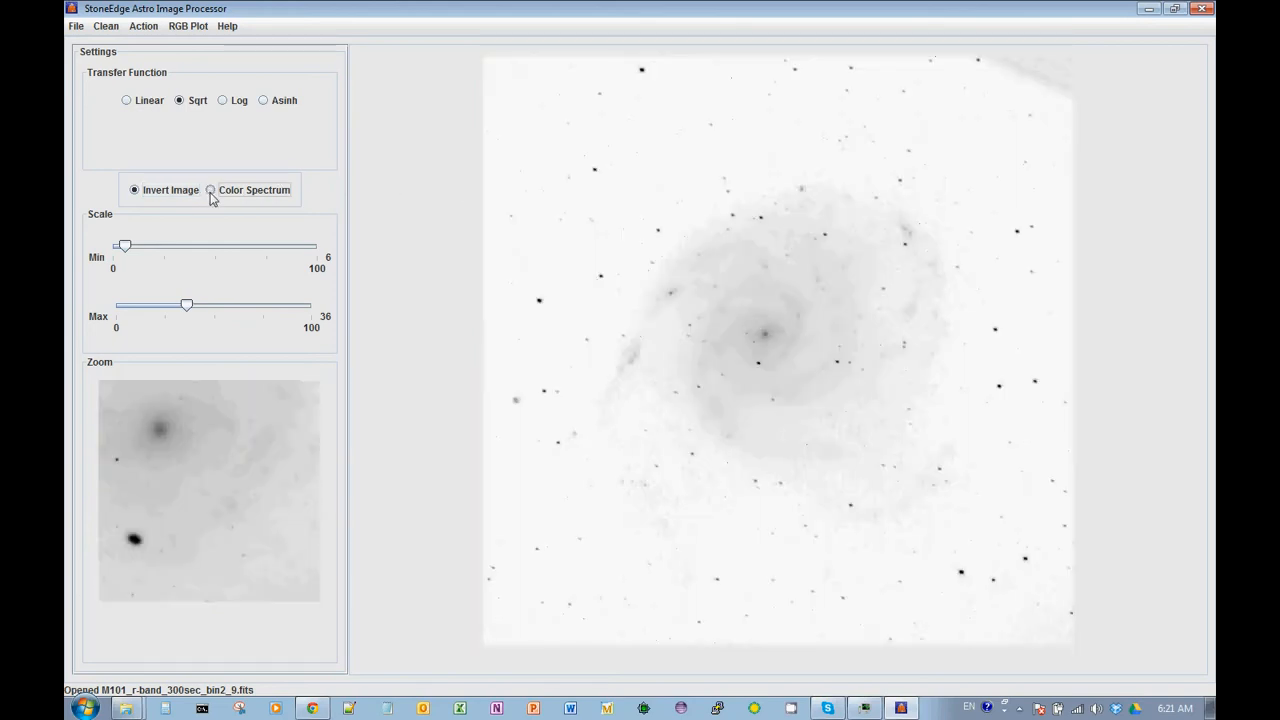
click(210, 194)
click(134, 191)
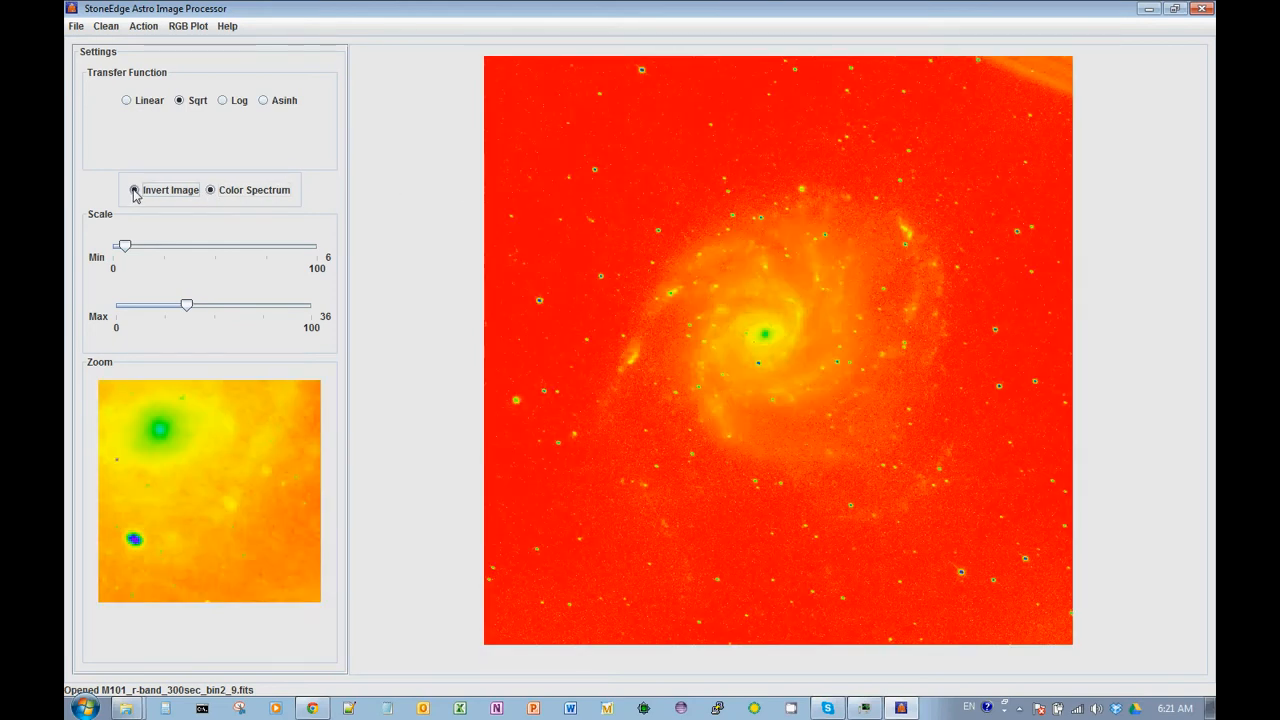
click(212, 191)
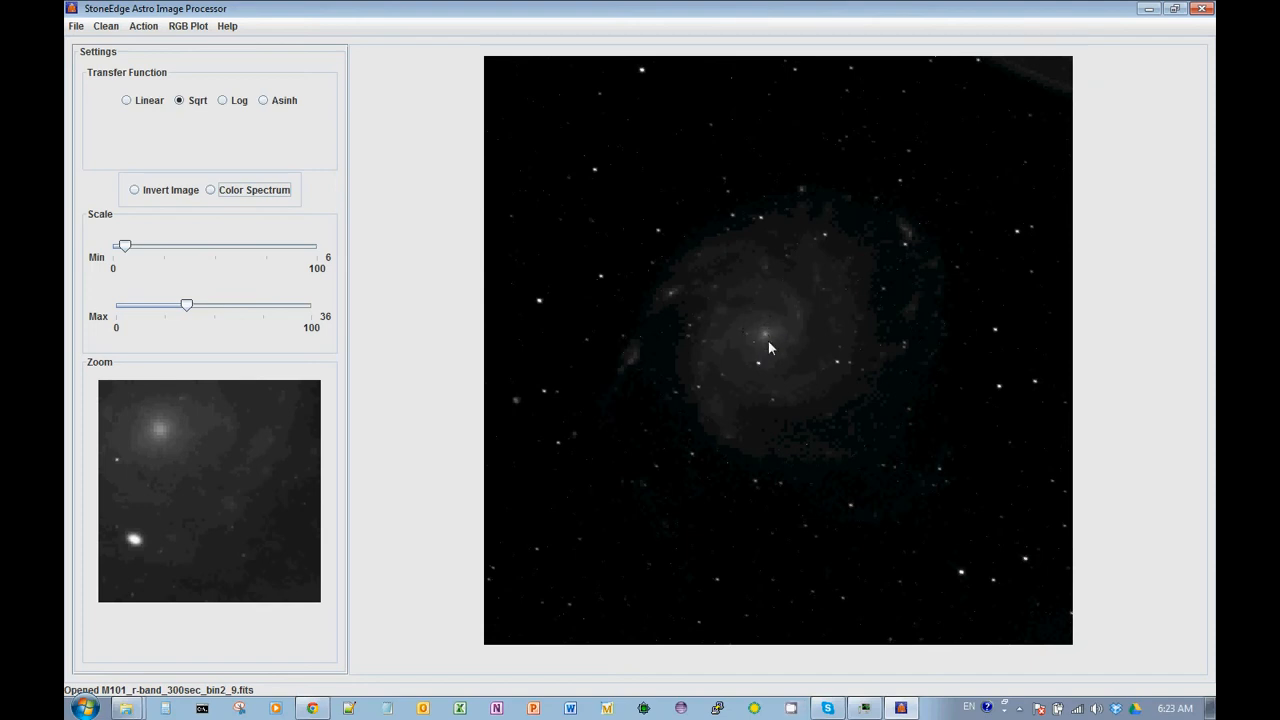
Examine two stars above the galaxy in the zoom view and read their pixel values
click(902, 187)
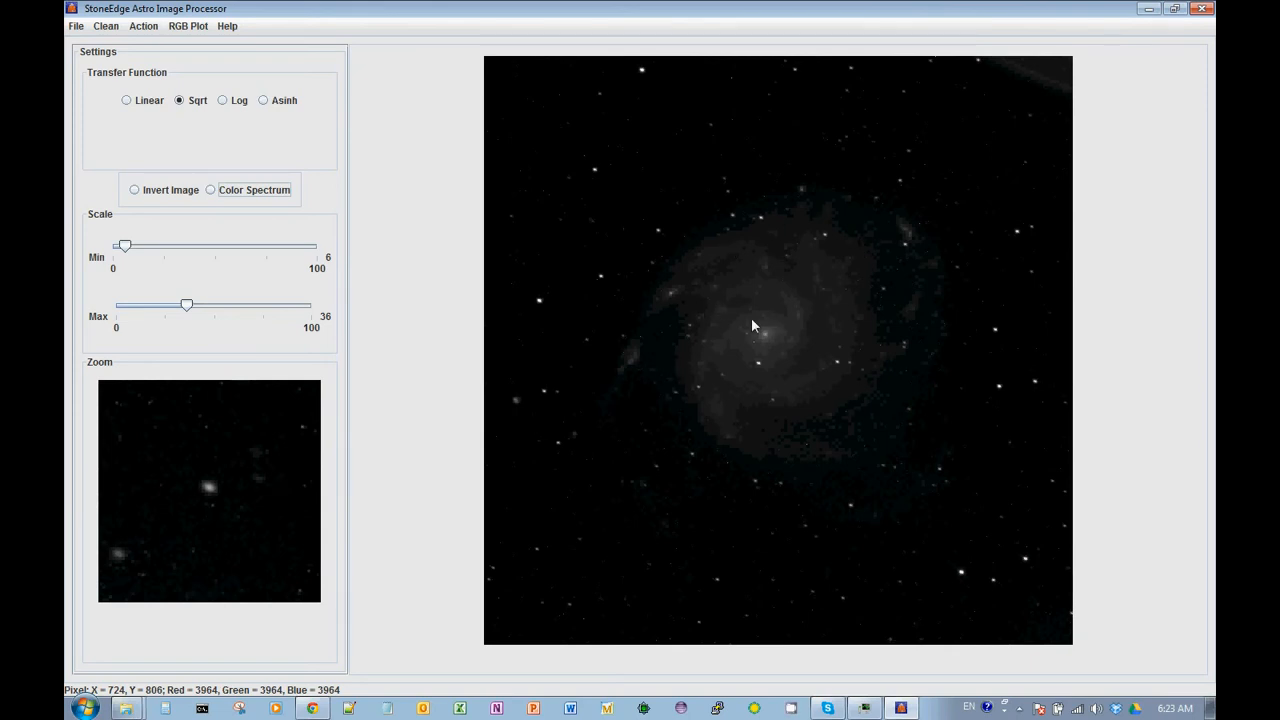
click(594, 170)
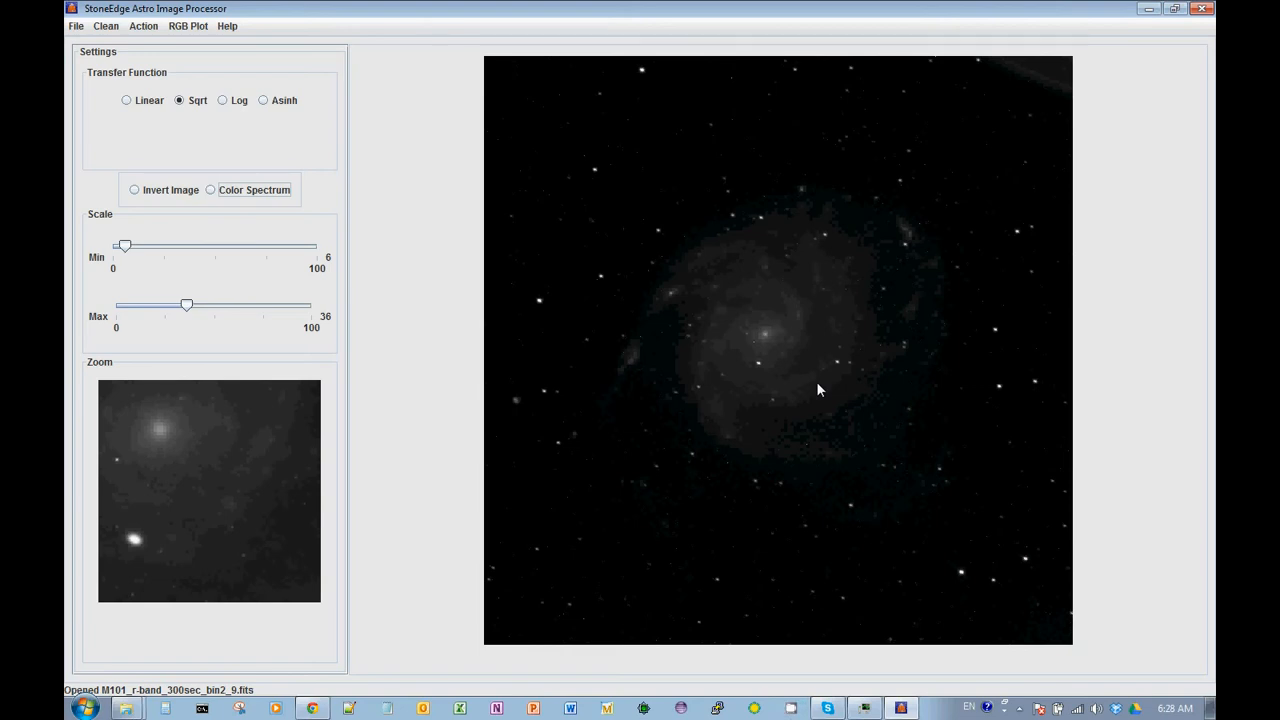
Zoom in on the hot pixel beside the galaxy core and remove the hot spots from the image
click(755, 341)
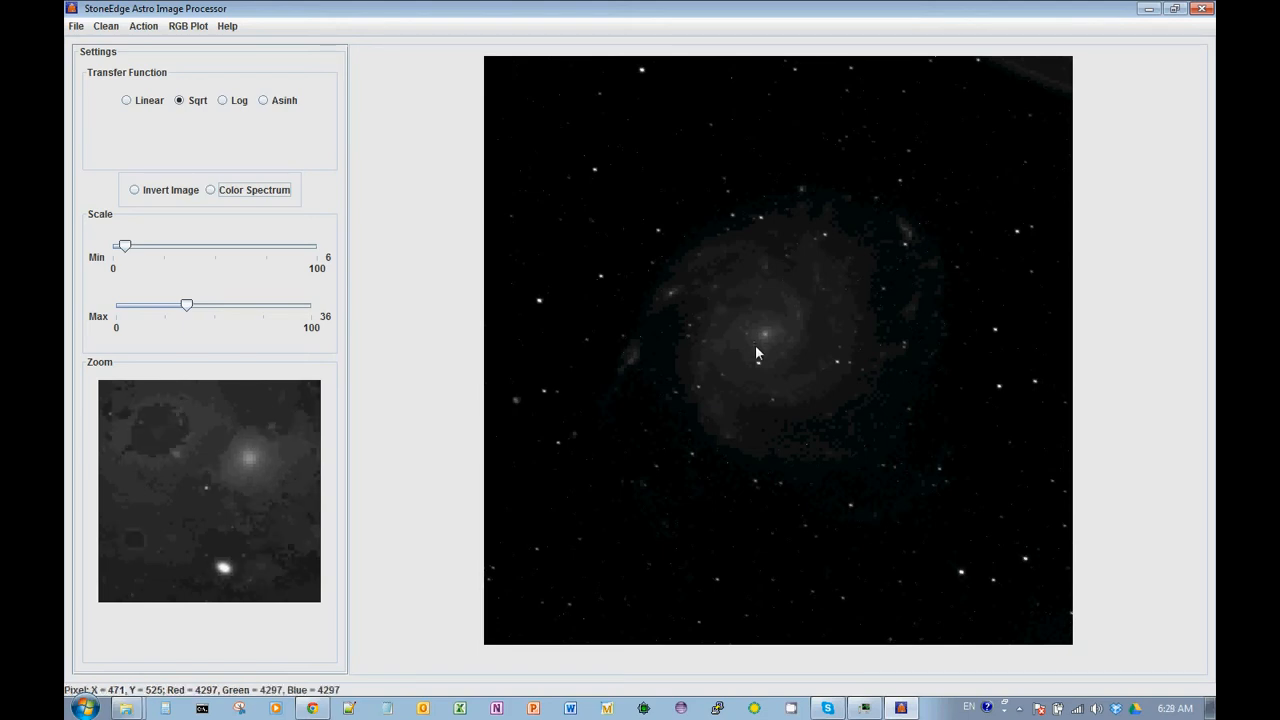
click(105, 26)
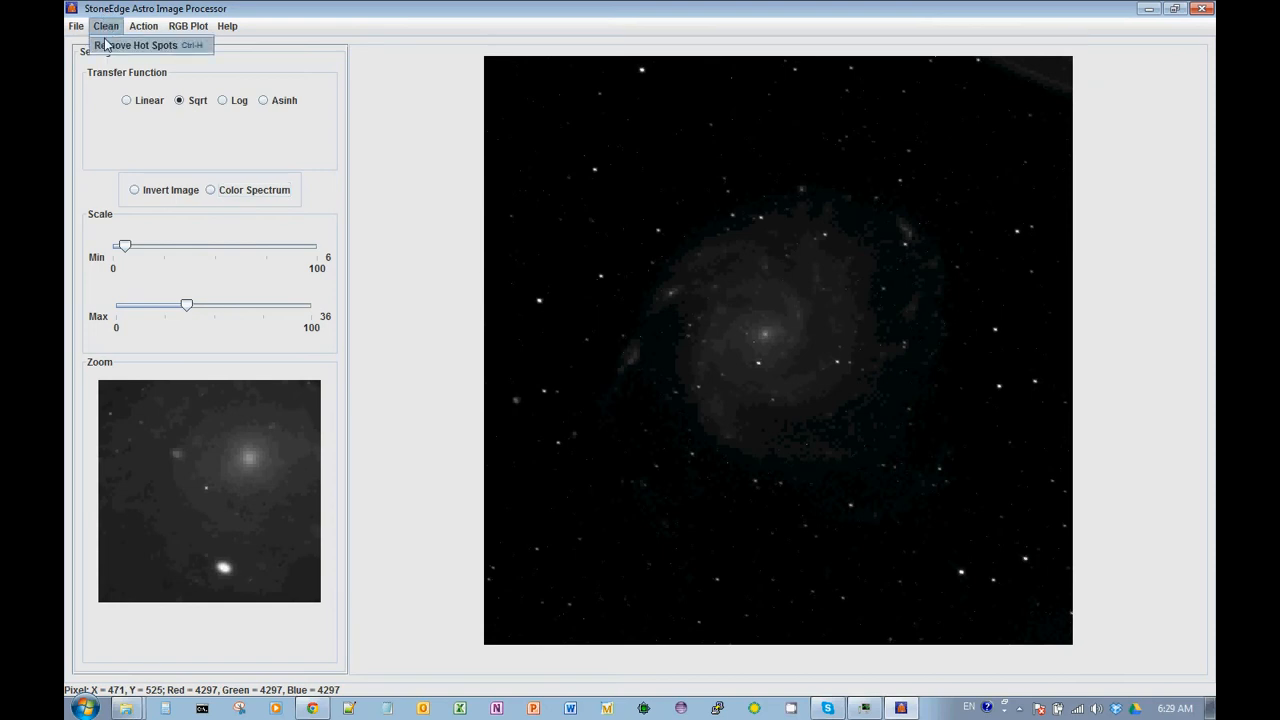
click(135, 45)
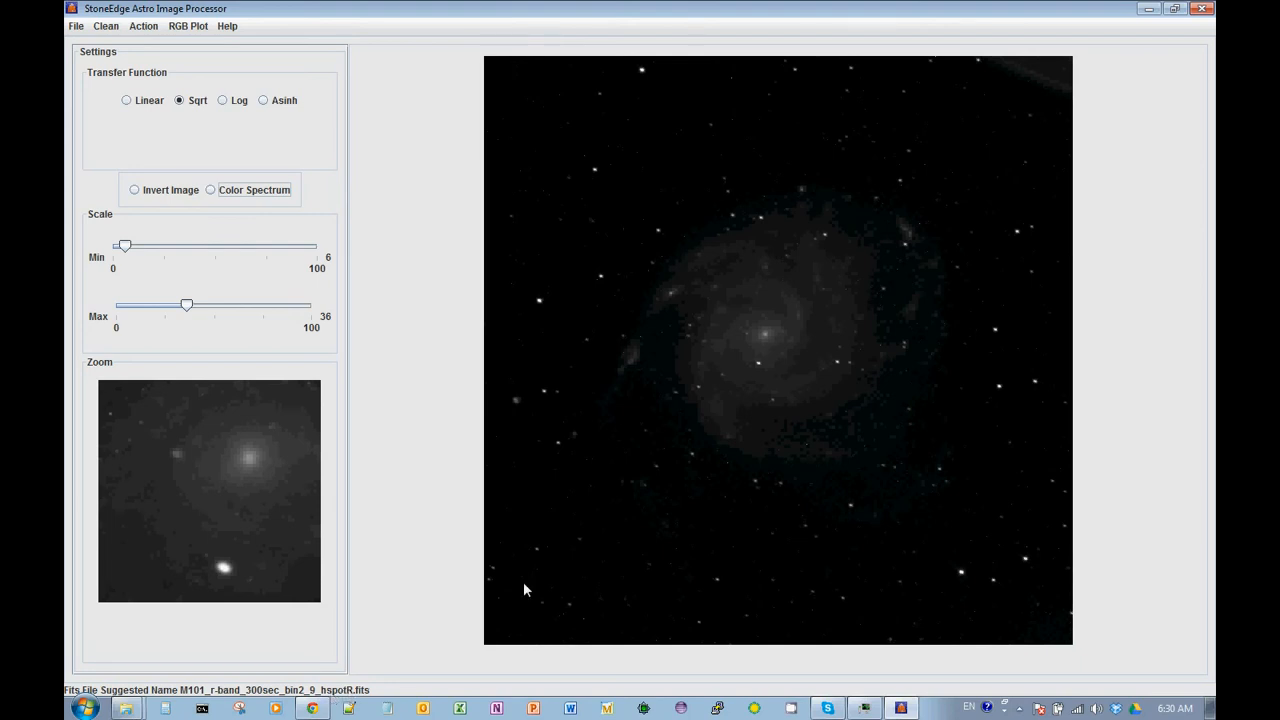
Save the cleaned r-band image as the FITS file M101_r-band_300sec_bin2_9_hspotR.fits in the Images folder
click(76, 26)
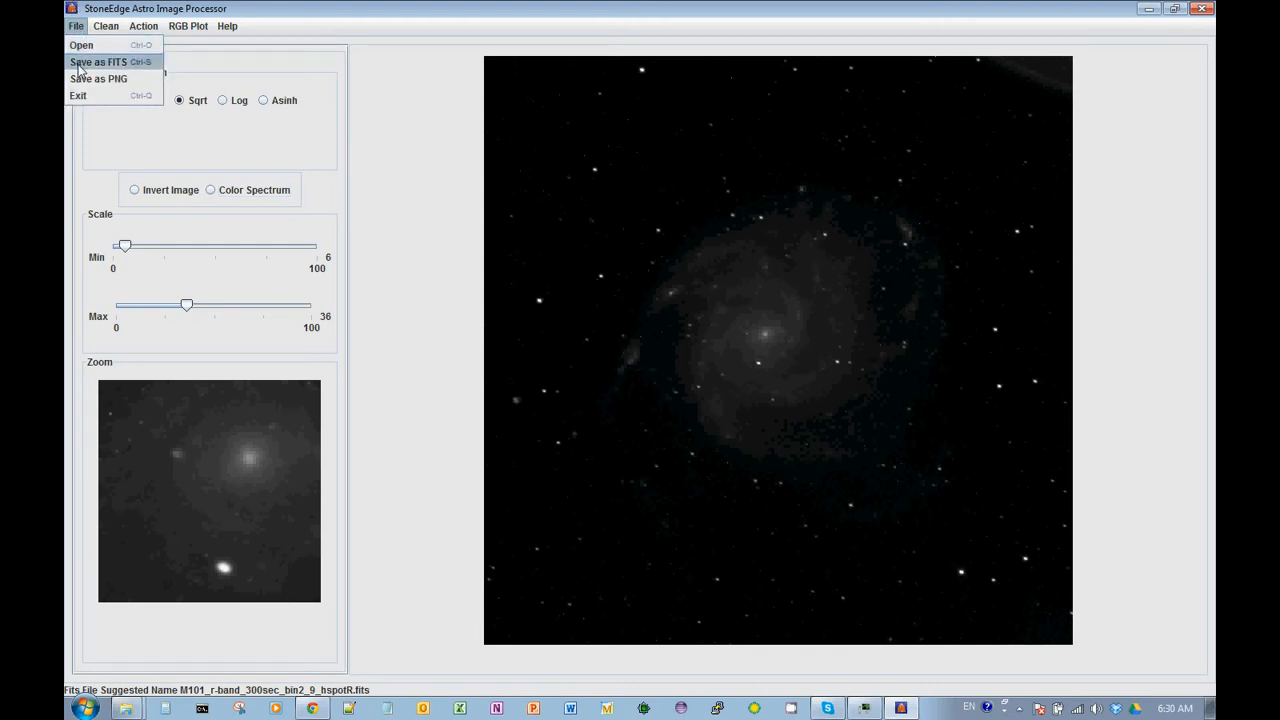
click(80, 62)
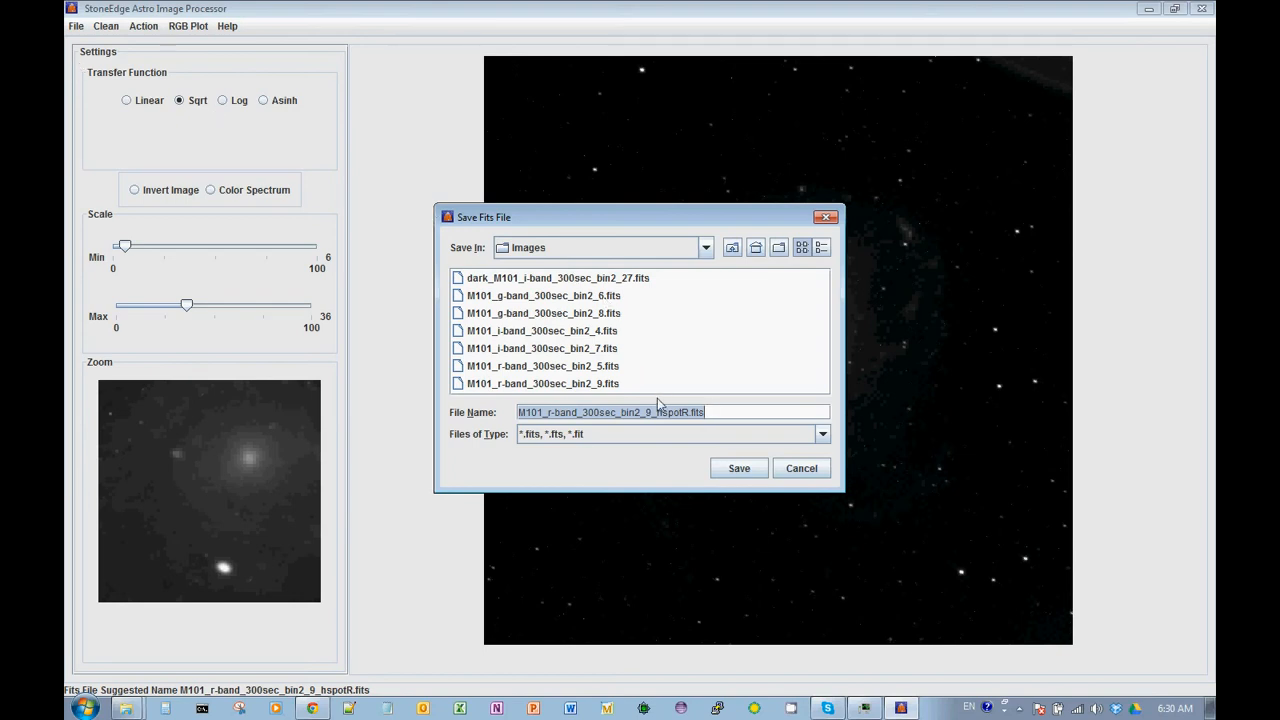
click(739, 469)
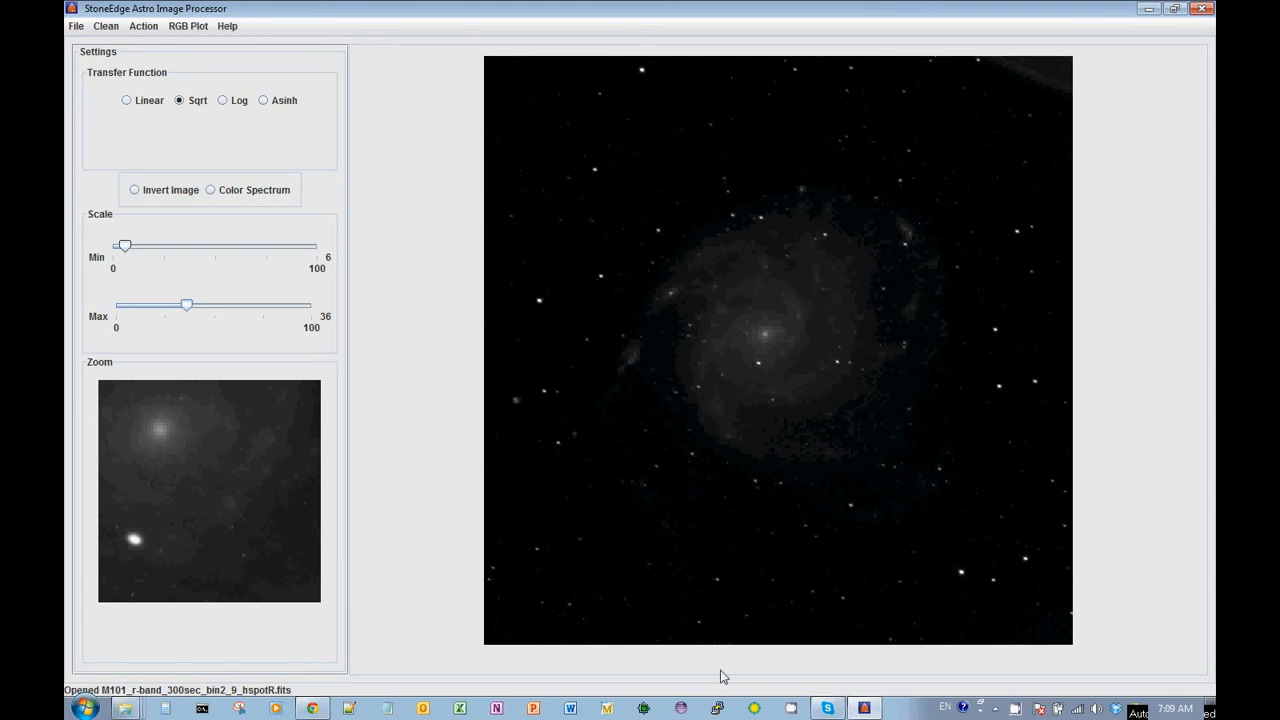
Open the dark frame dark_M101_i-band_300sec_bin2_27.fits and remove its hot spots
click(80, 30)
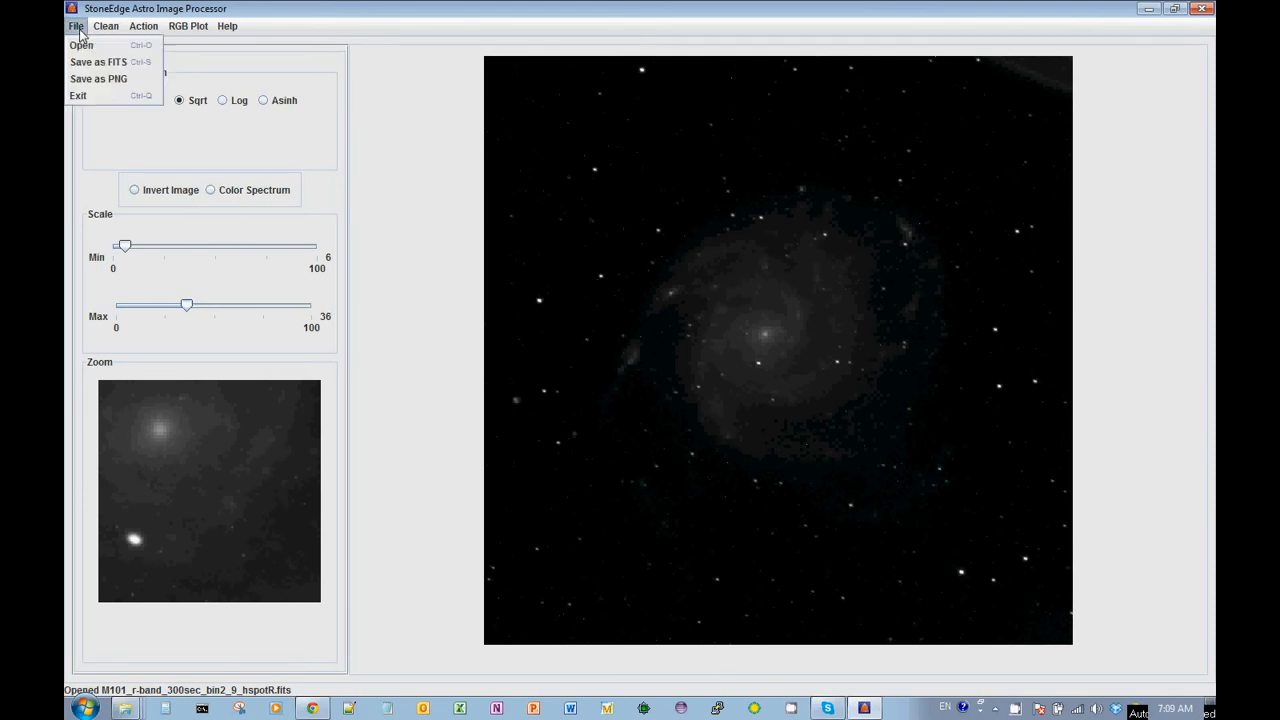
click(84, 42)
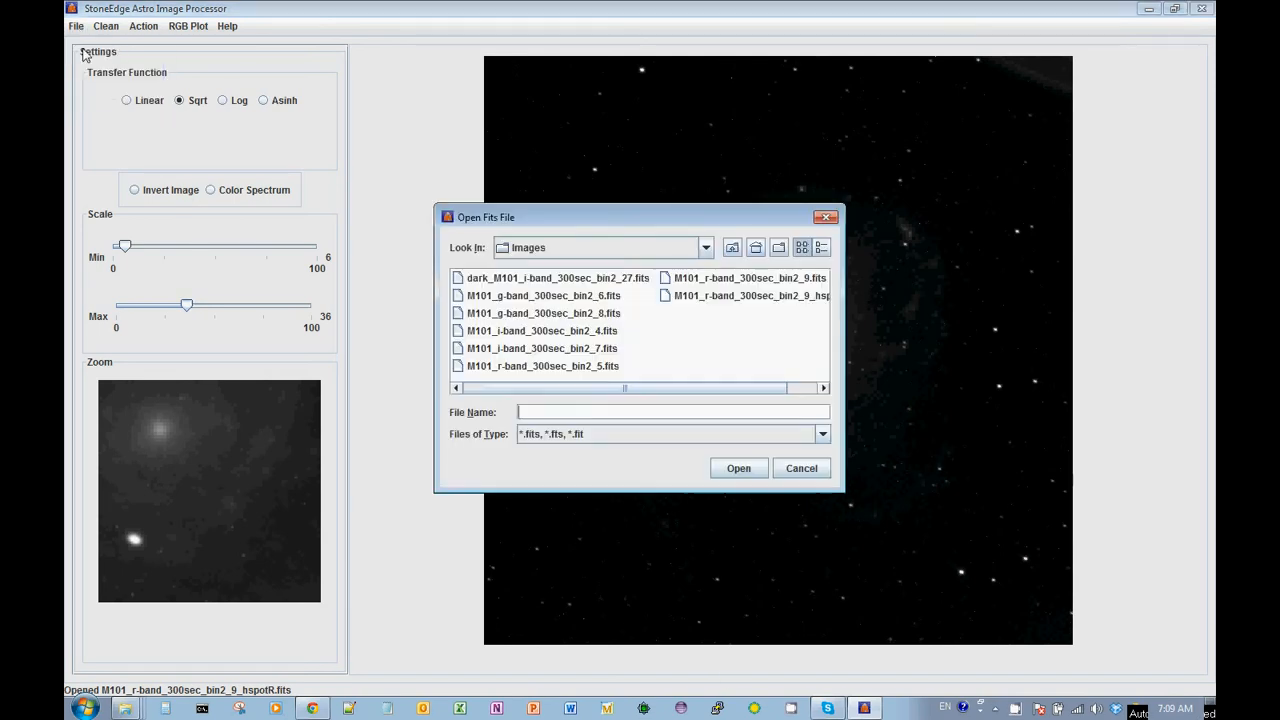
double_click(563, 279)
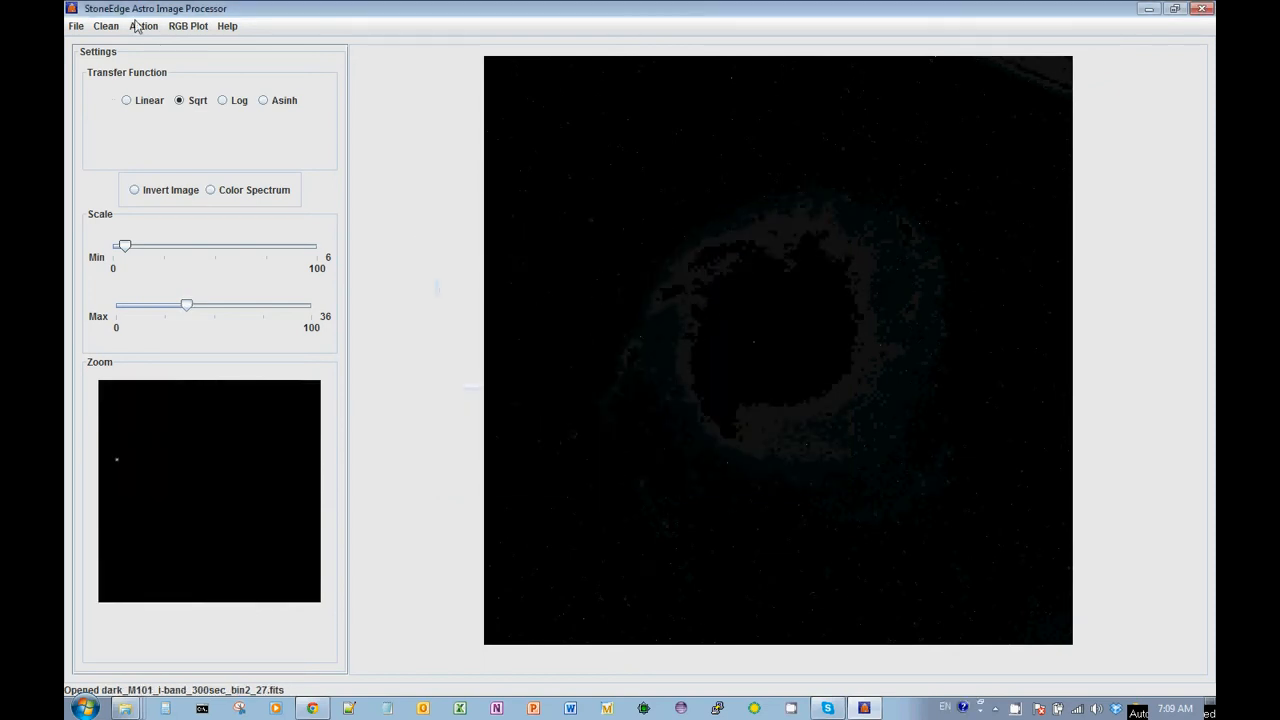
click(104, 27)
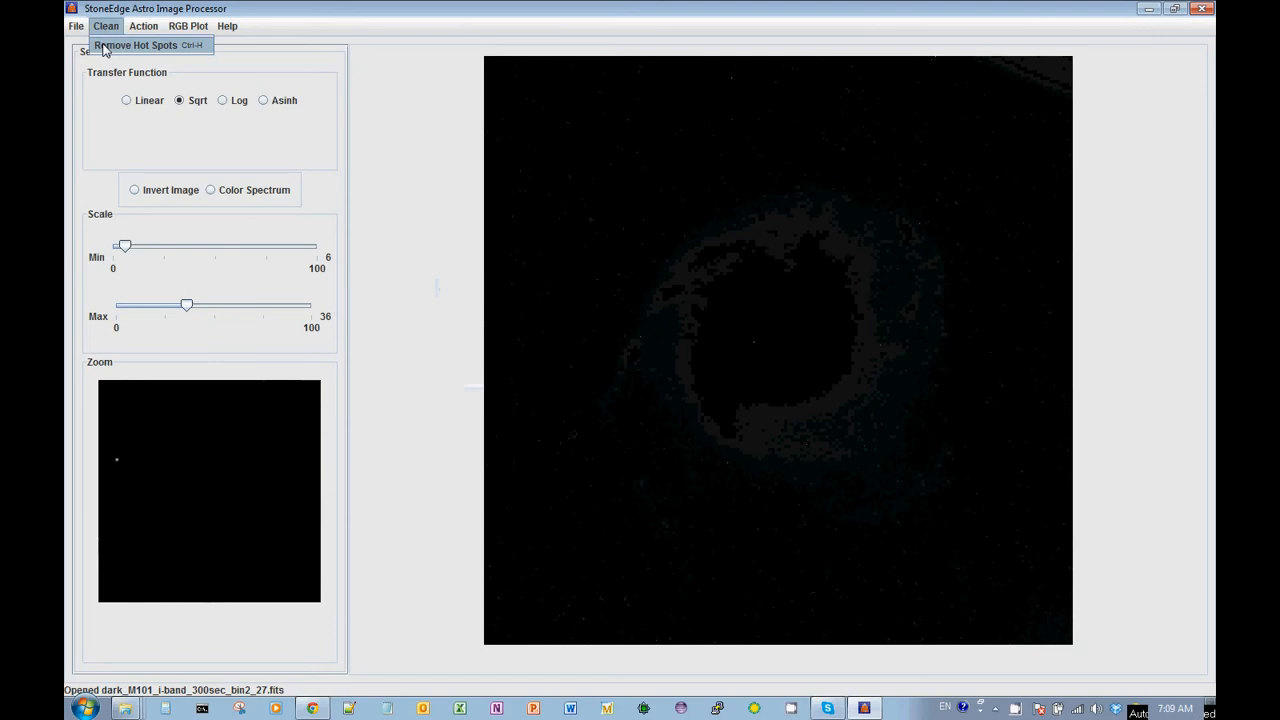
click(103, 45)
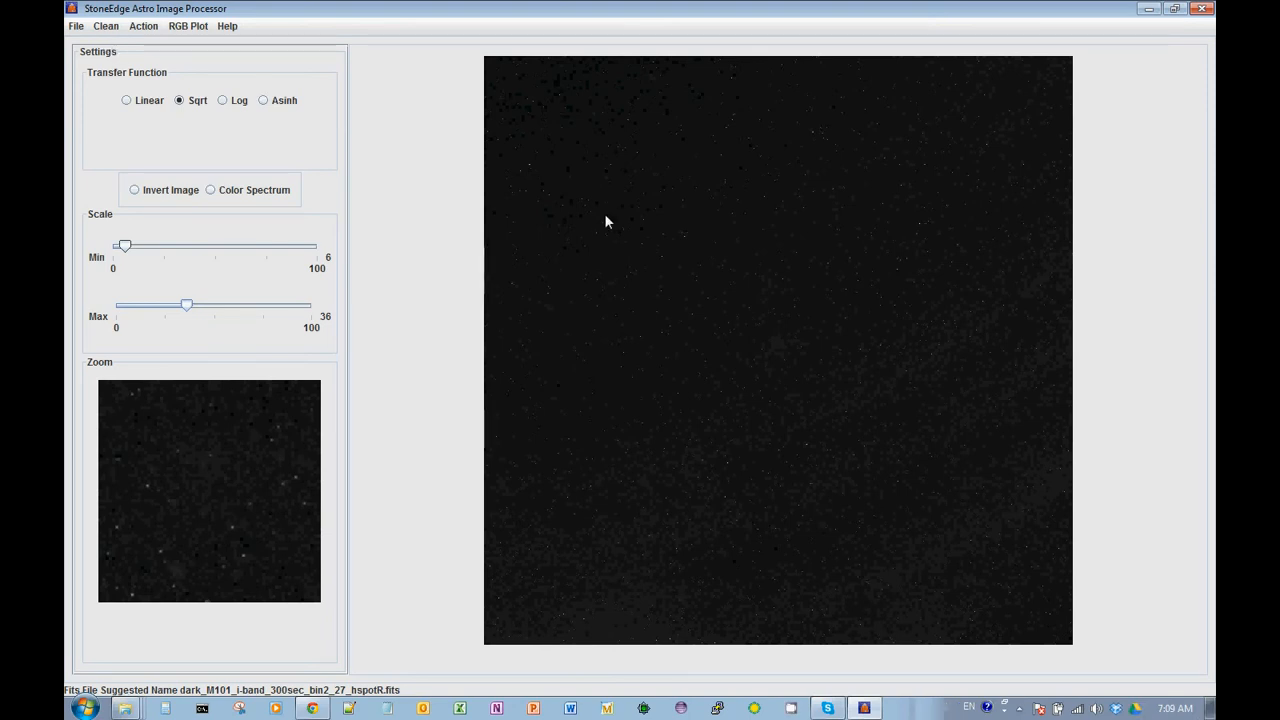
Save the cleaned dark frame as the FITS file dark_M101_i-band_300sec_bin2_27_hspotR.fits in the Images folder
click(76, 26)
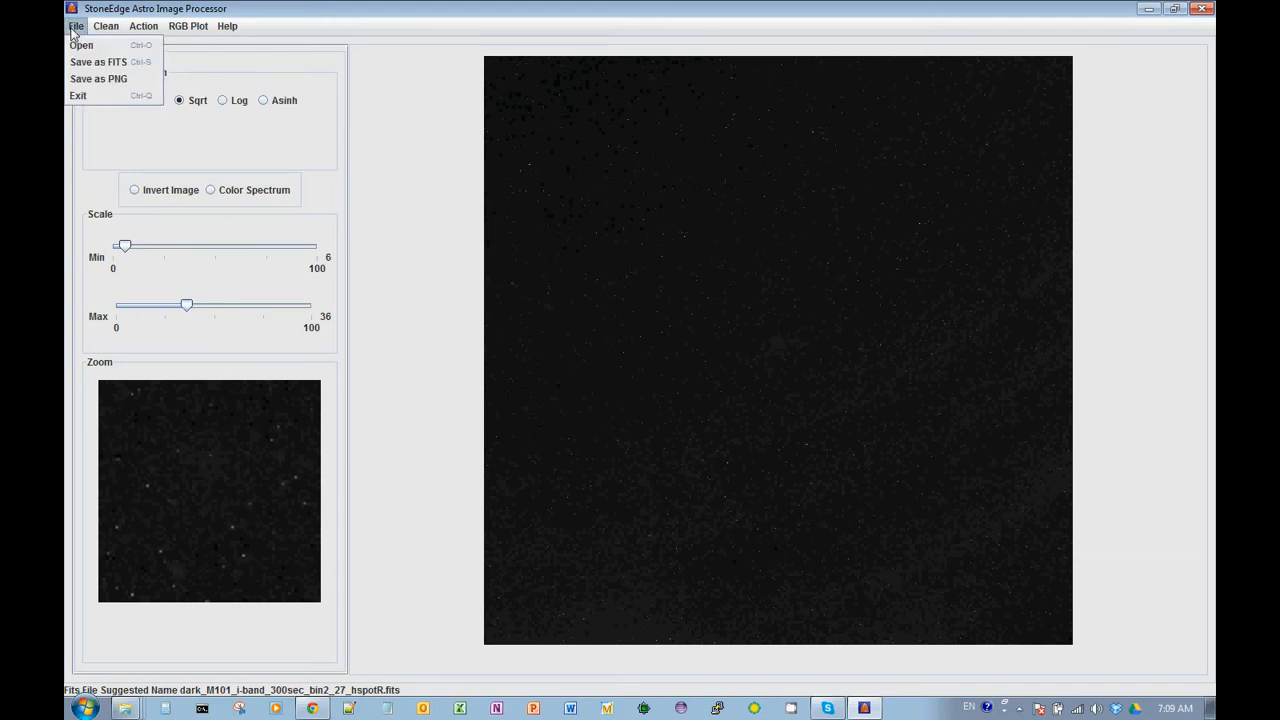
click(85, 62)
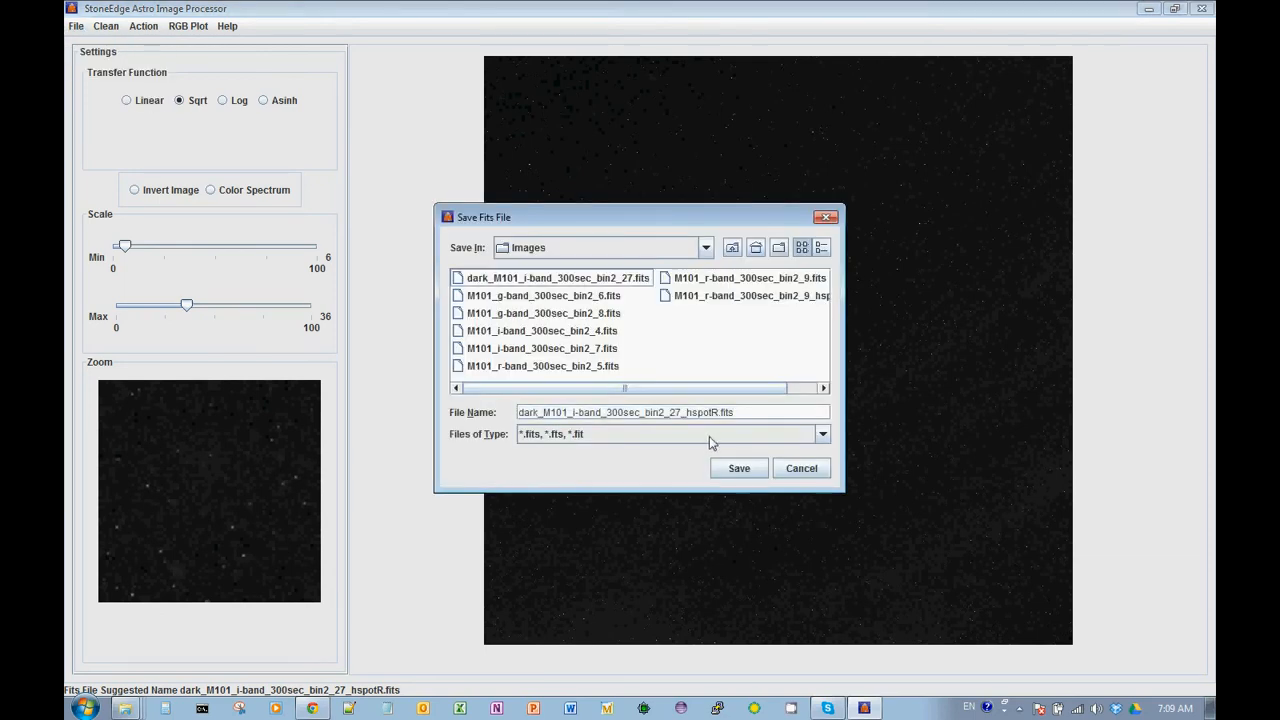
click(741, 470)
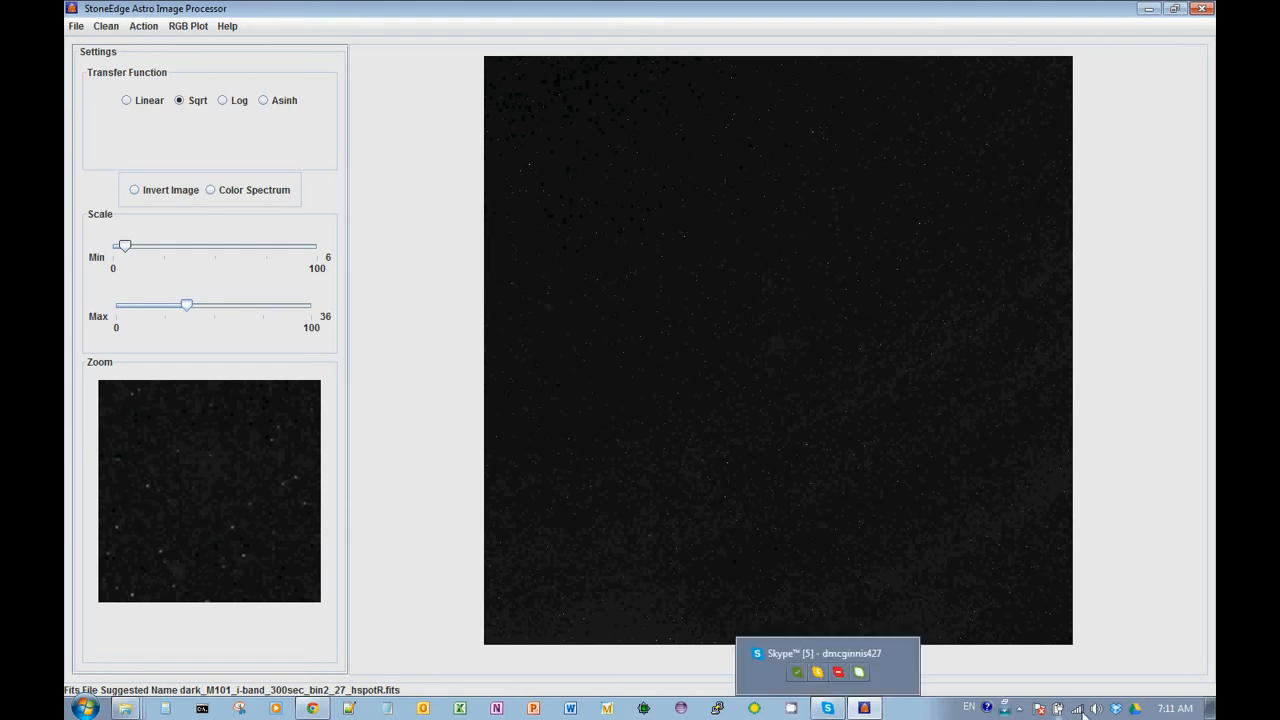
Switch to the desktop's Images folder and review the full file names in its HotSpotsRemoved subfolder
click(1211, 712)
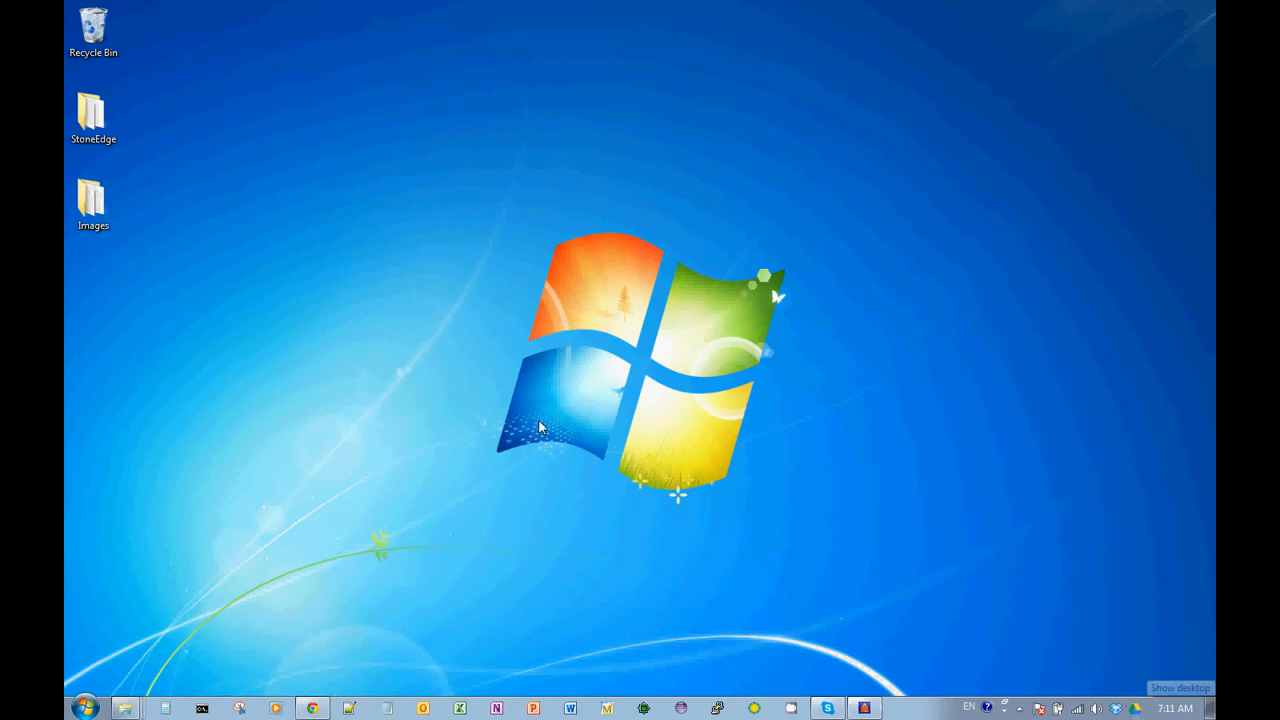
double_click(101, 206)
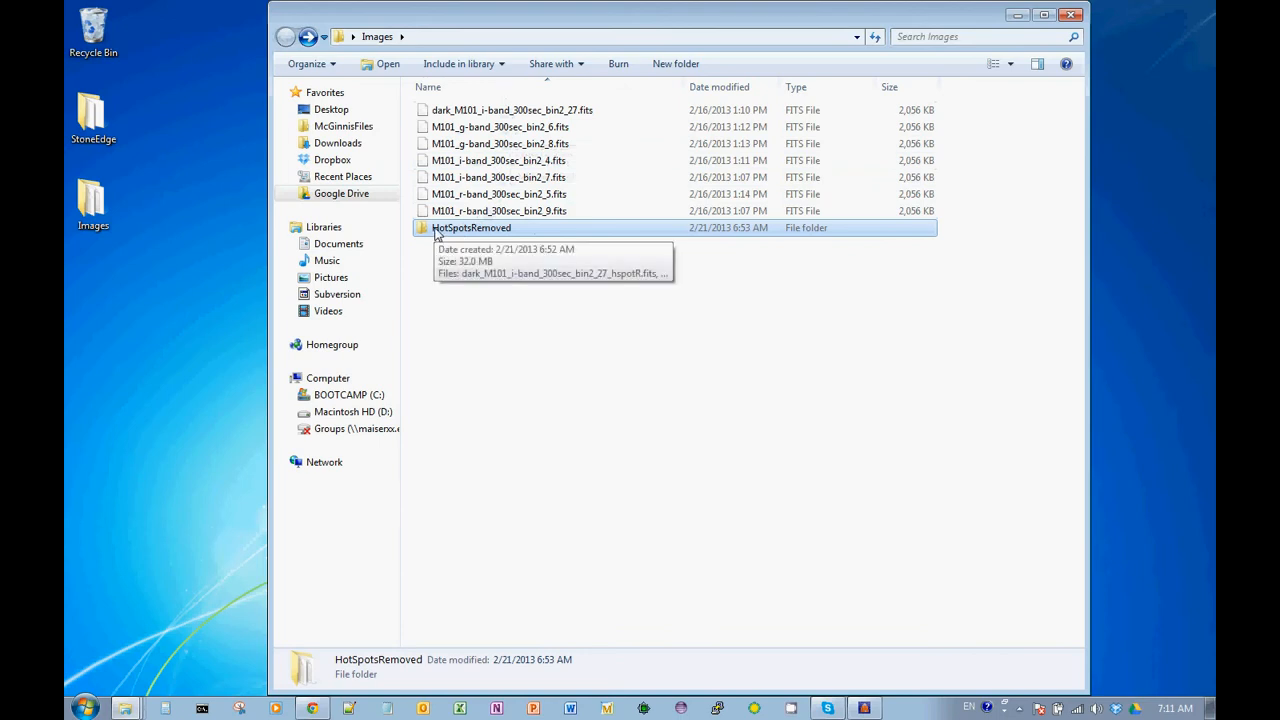
double_click(437, 229)
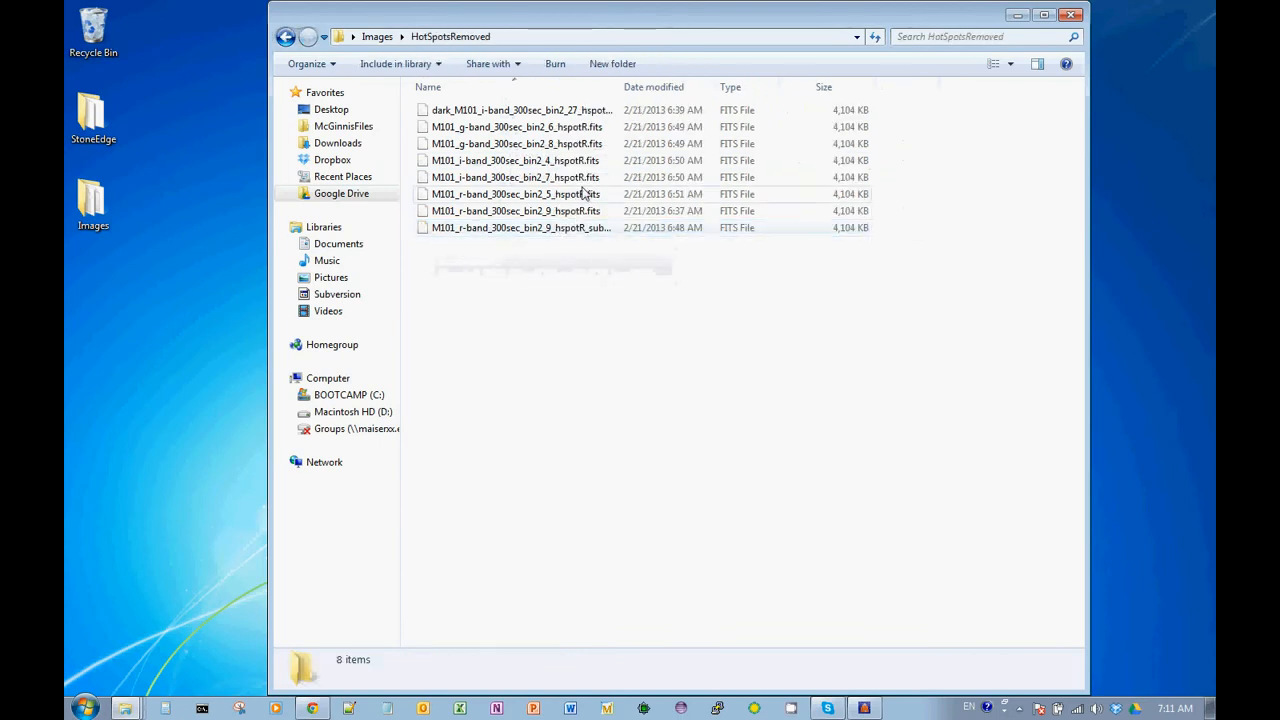
drag(619, 84, 663, 86)
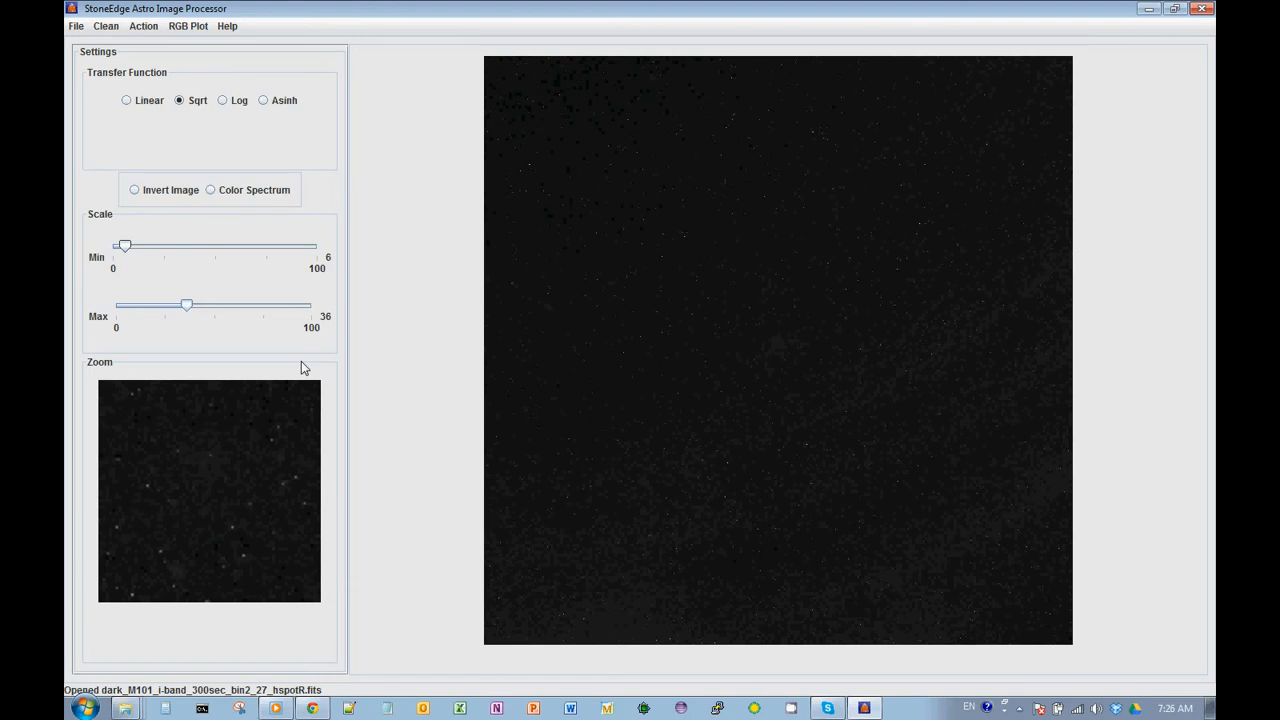
Open M101_g-band_300sec_bin2_6_hspotR.fits from HotSpotsRemoved and set its display scale to minimum 0 and maximum 20
click(75, 27)
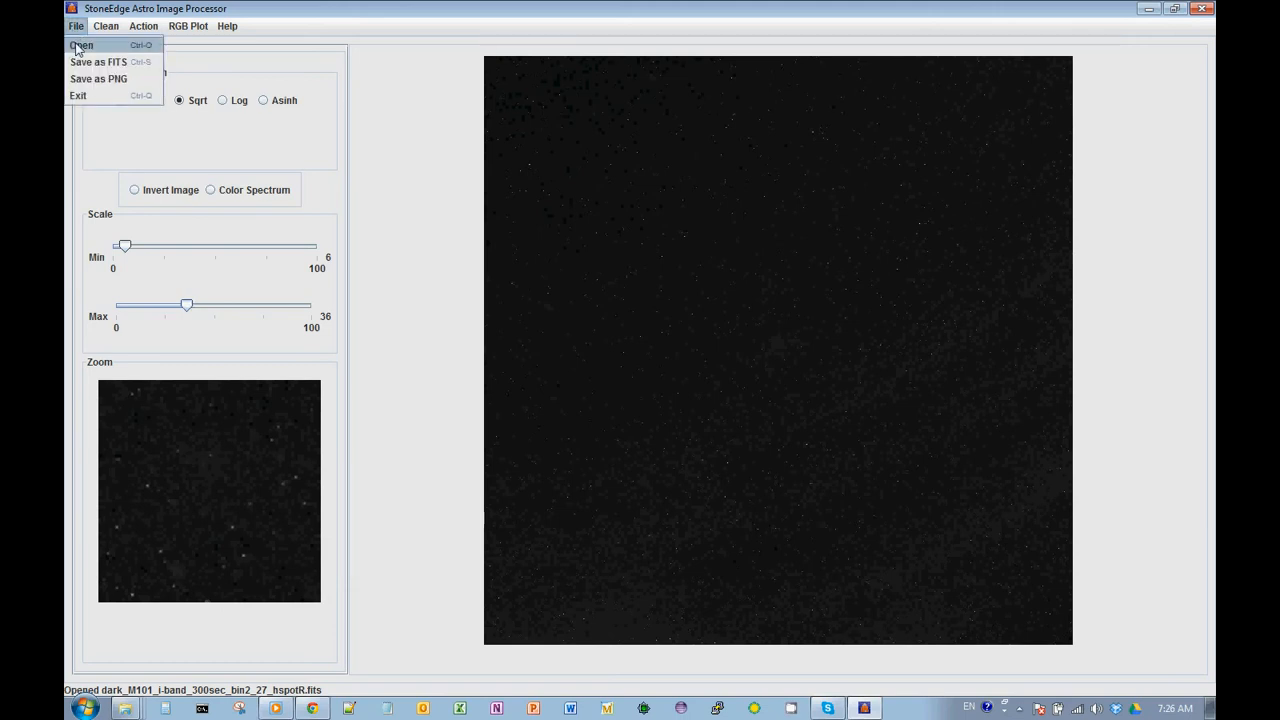
click(78, 42)
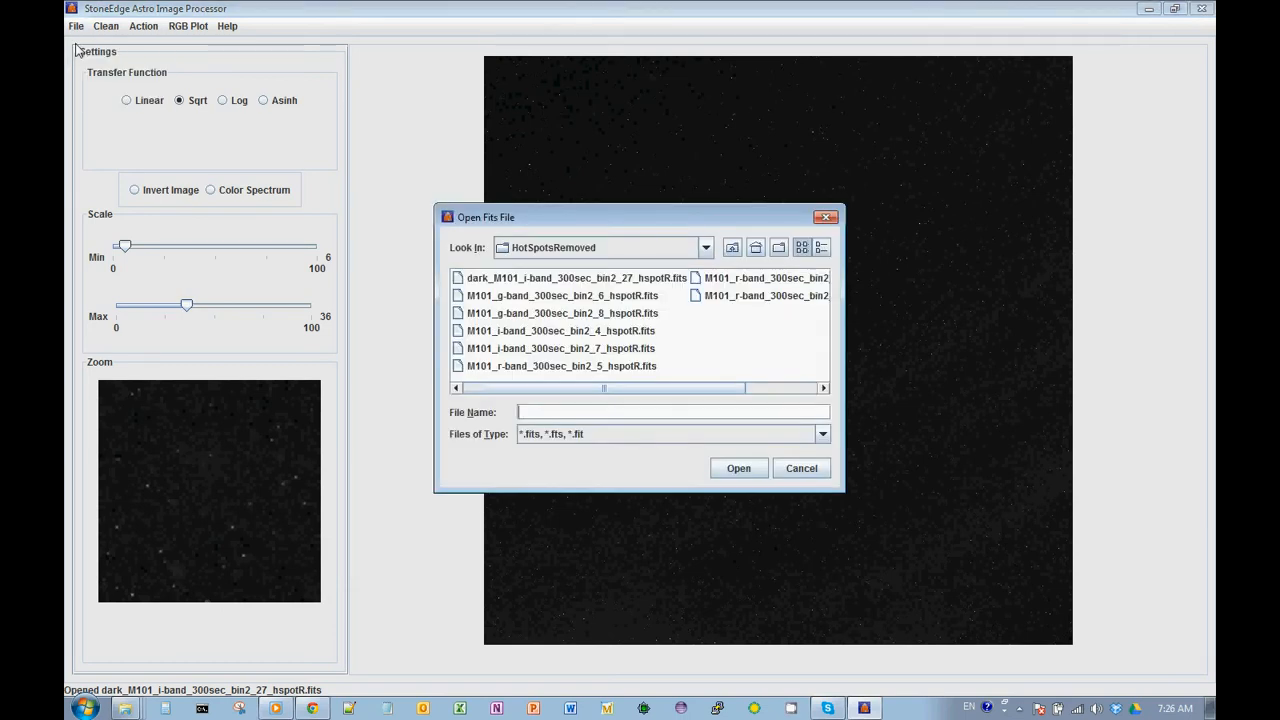
double_click(508, 296)
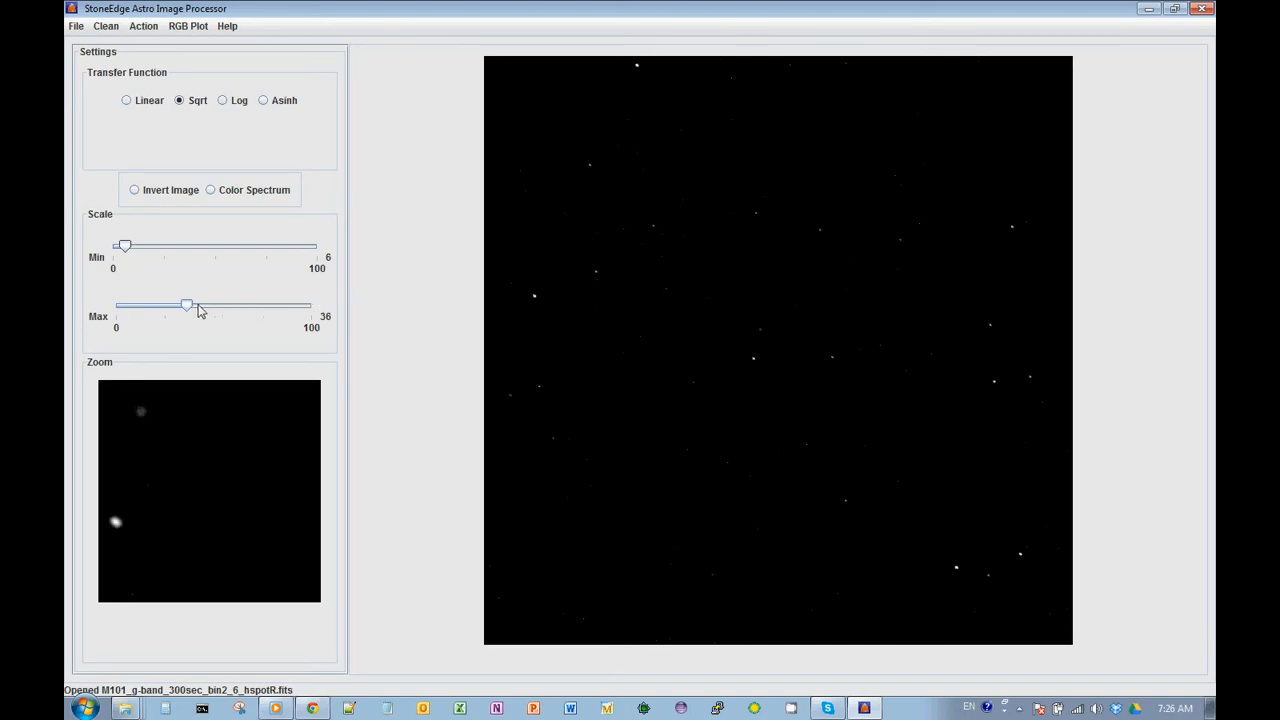
drag(188, 308, 155, 308)
drag(124, 246, 110, 252)
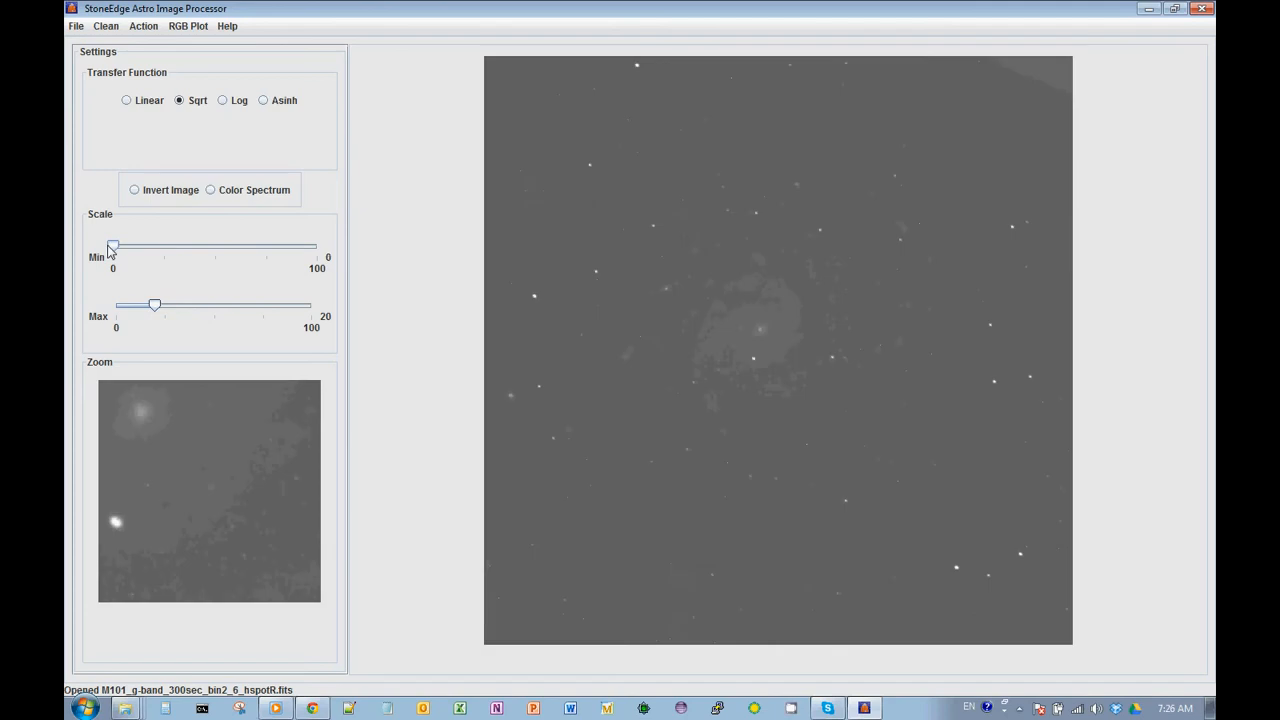
Subtract the dark frame dark_M101_i-band_300sec_bin2_27_hspotR.fits from the g-band image
click(133, 28)
click(150, 62)
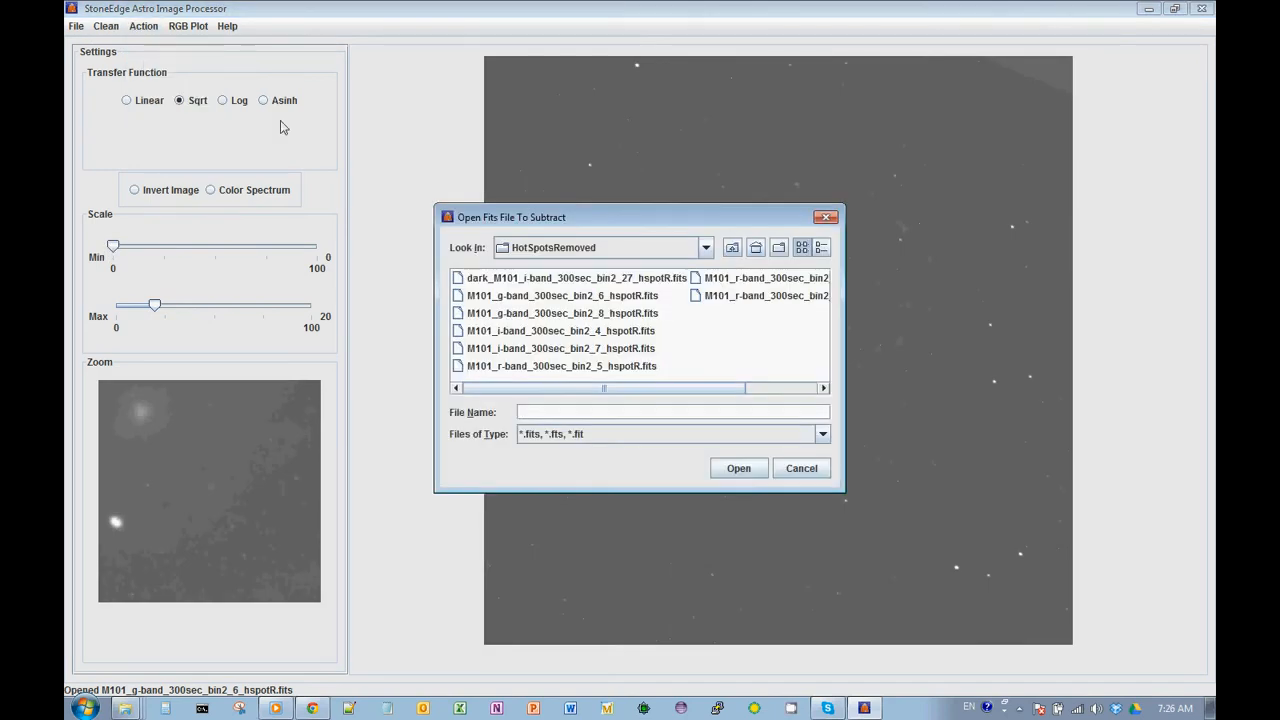
double_click(533, 279)
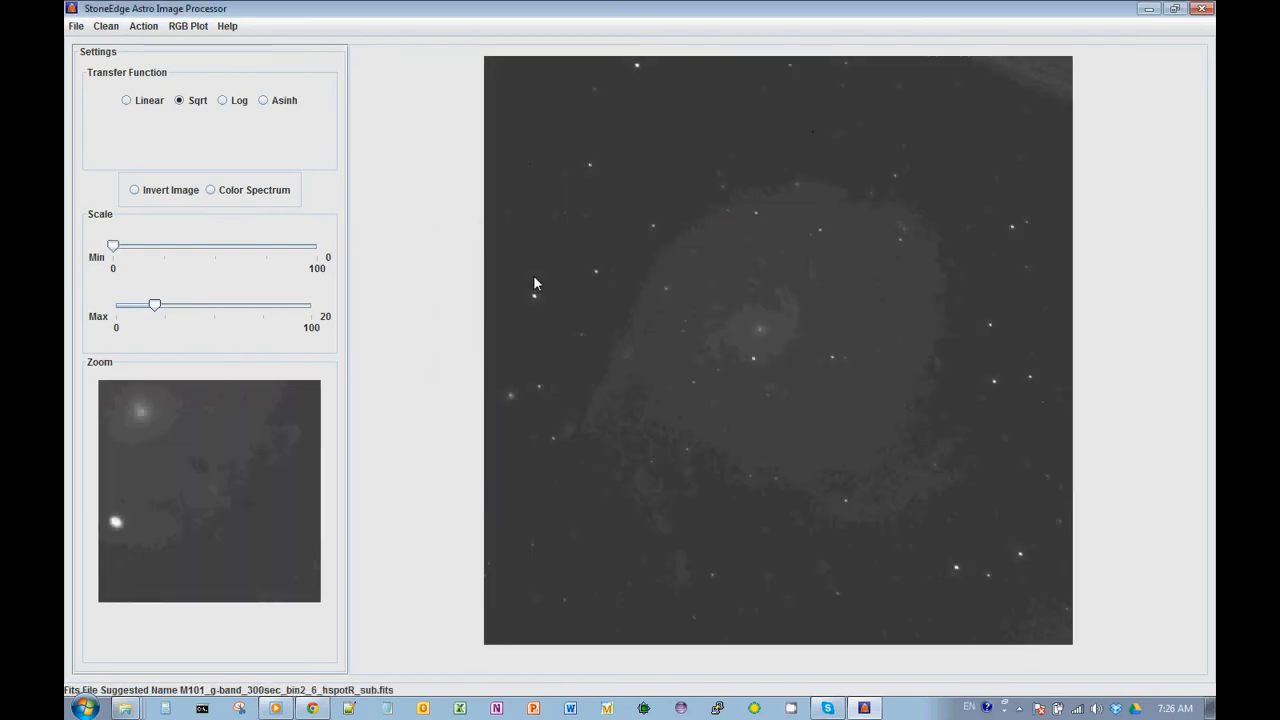
Save the dark-subtracted g-band image as the FITS file M101_g-band_300sec_bin2_6_hspotR_sub.fits in HotSpotsRemoved
click(79, 27)
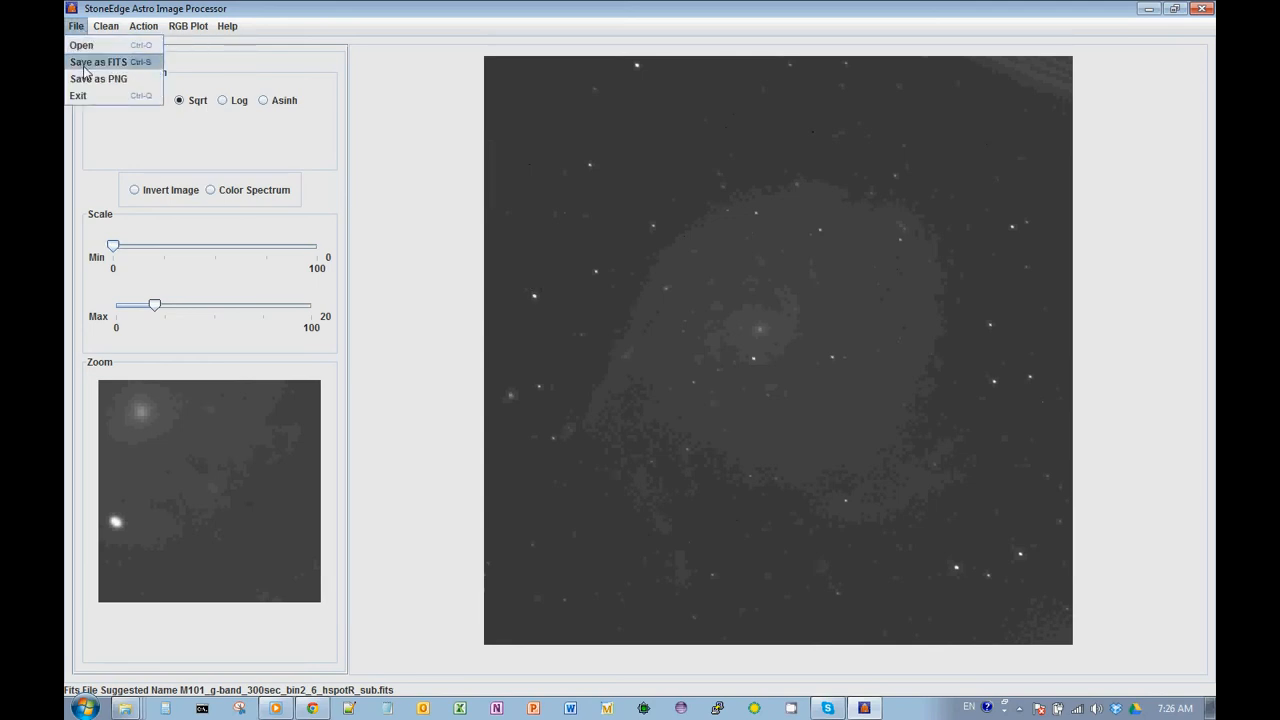
click(88, 63)
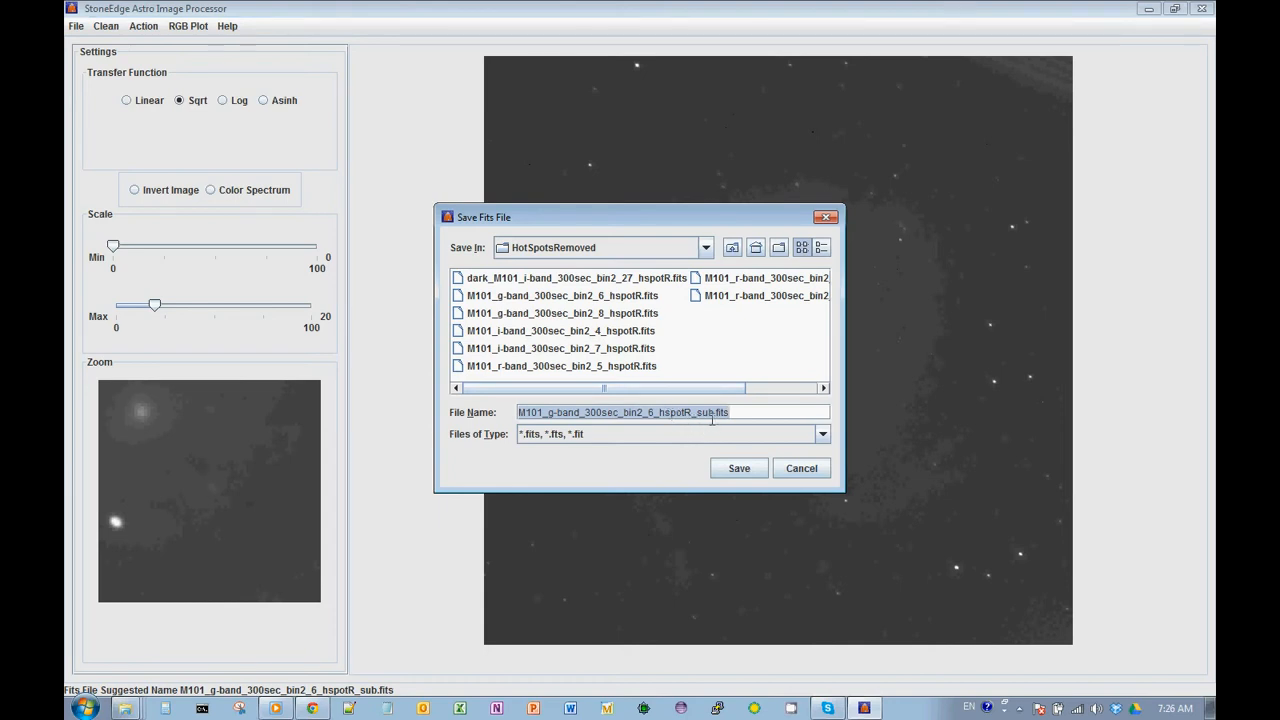
click(737, 469)
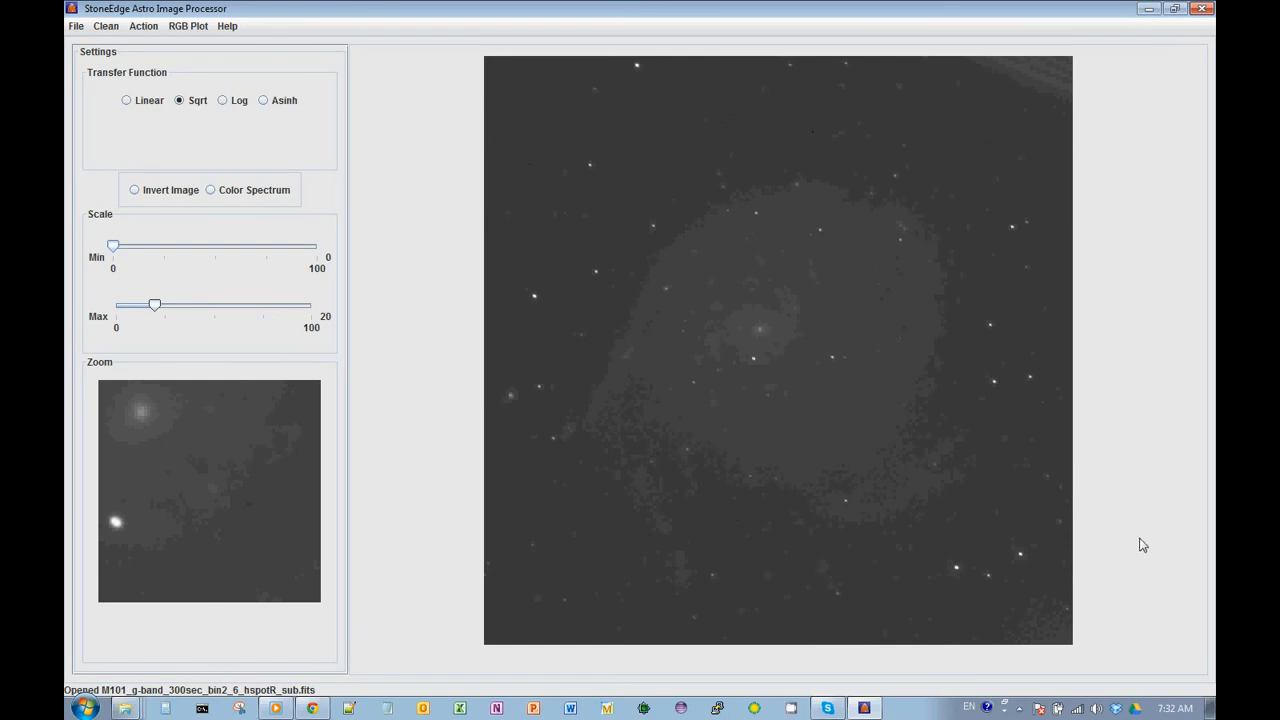
Switch to the desktop's Images folder and review the full file names in its DarkSubstracted subfolder
click(1210, 710)
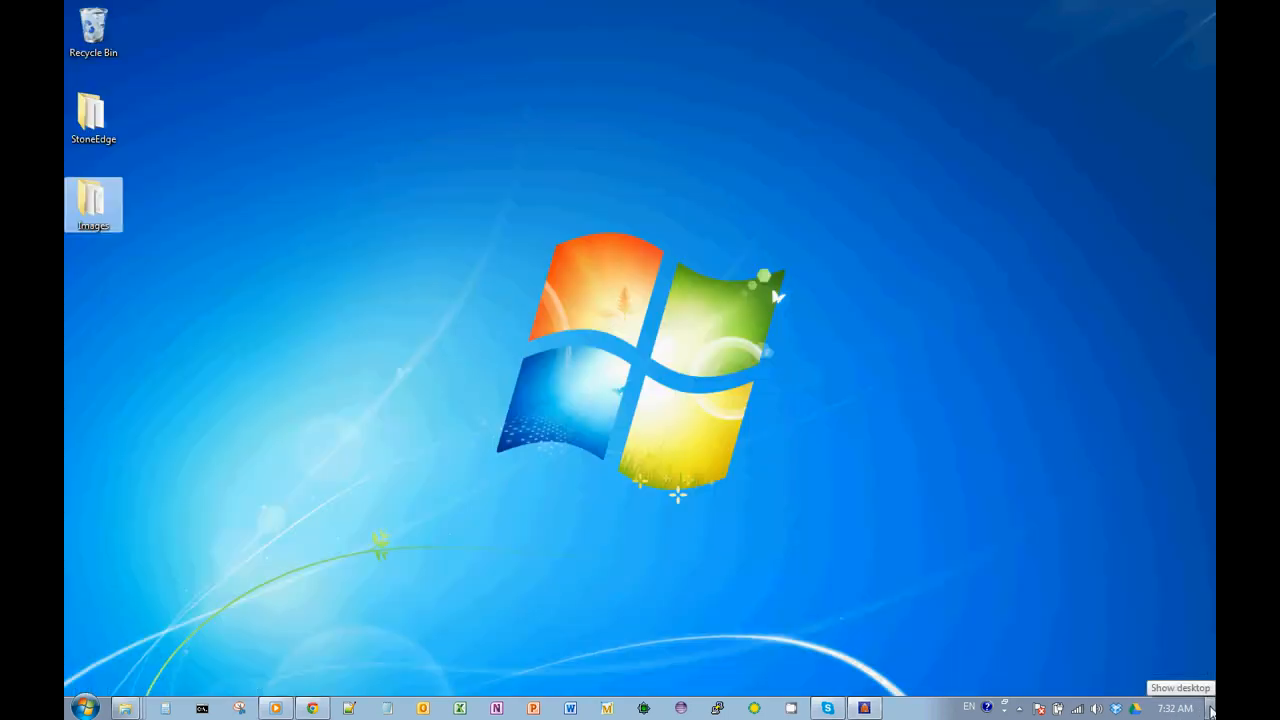
double_click(98, 196)
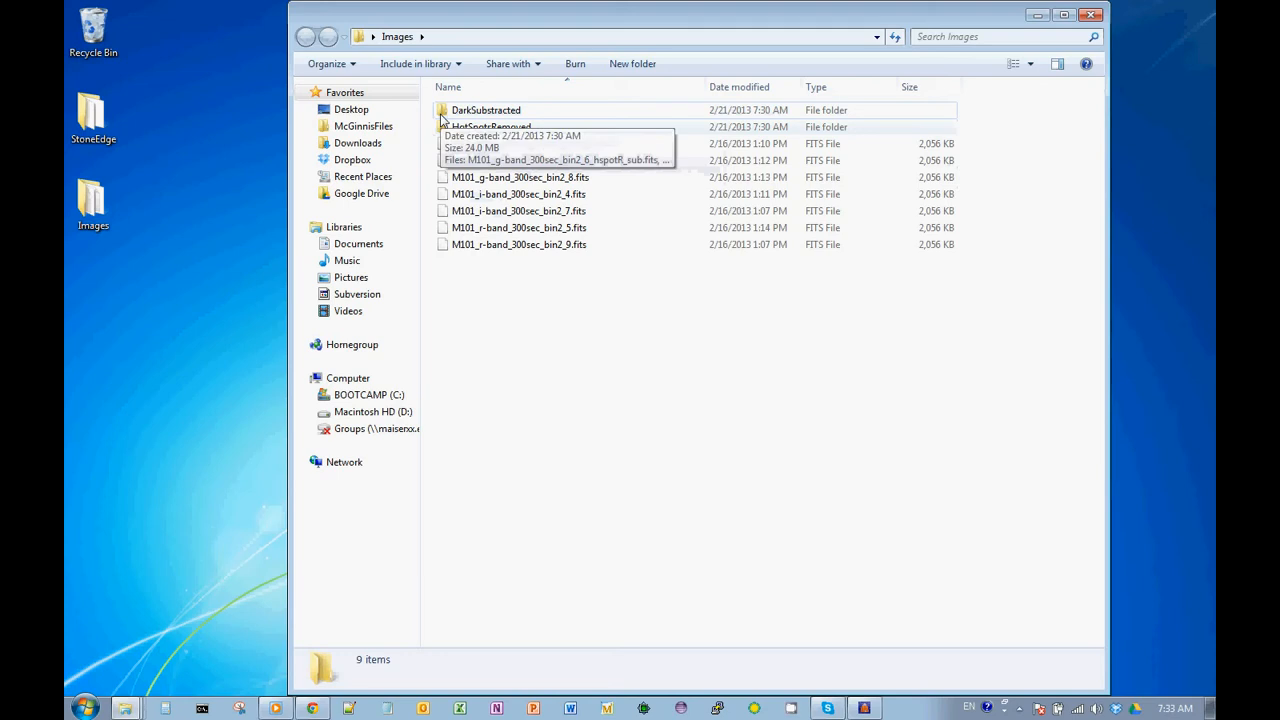
double_click(443, 114)
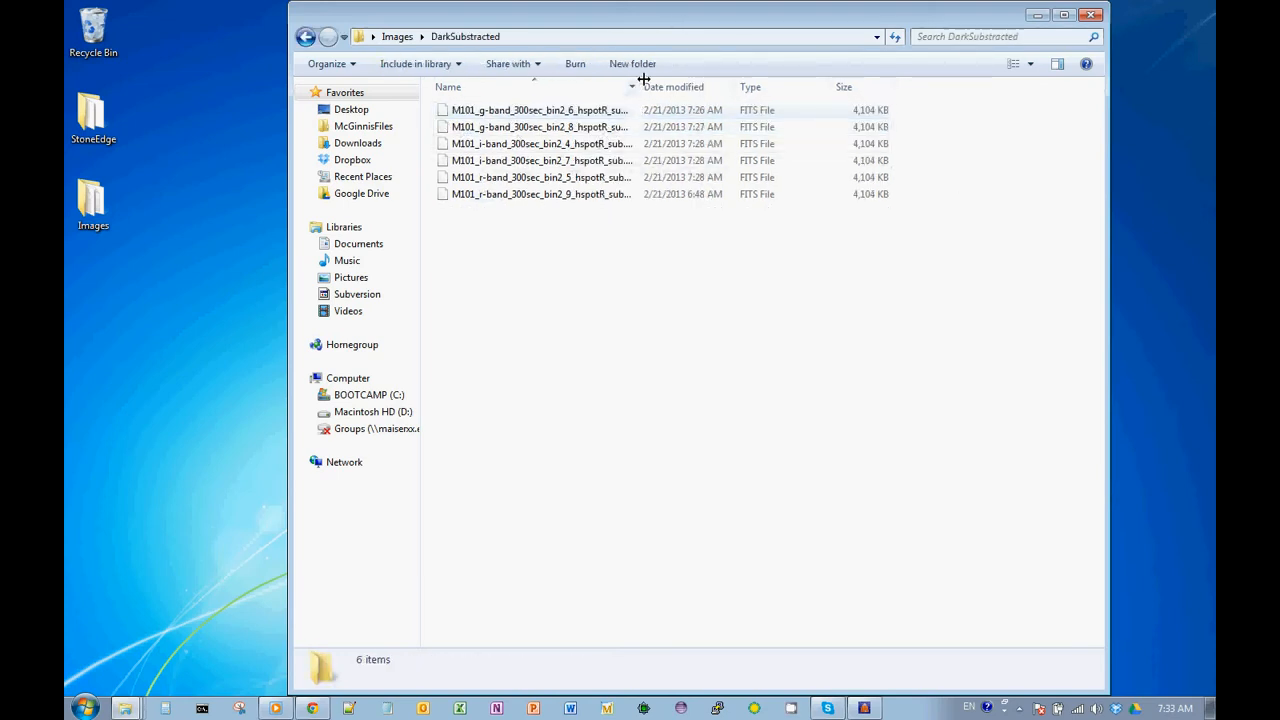
drag(638, 85, 694, 86)
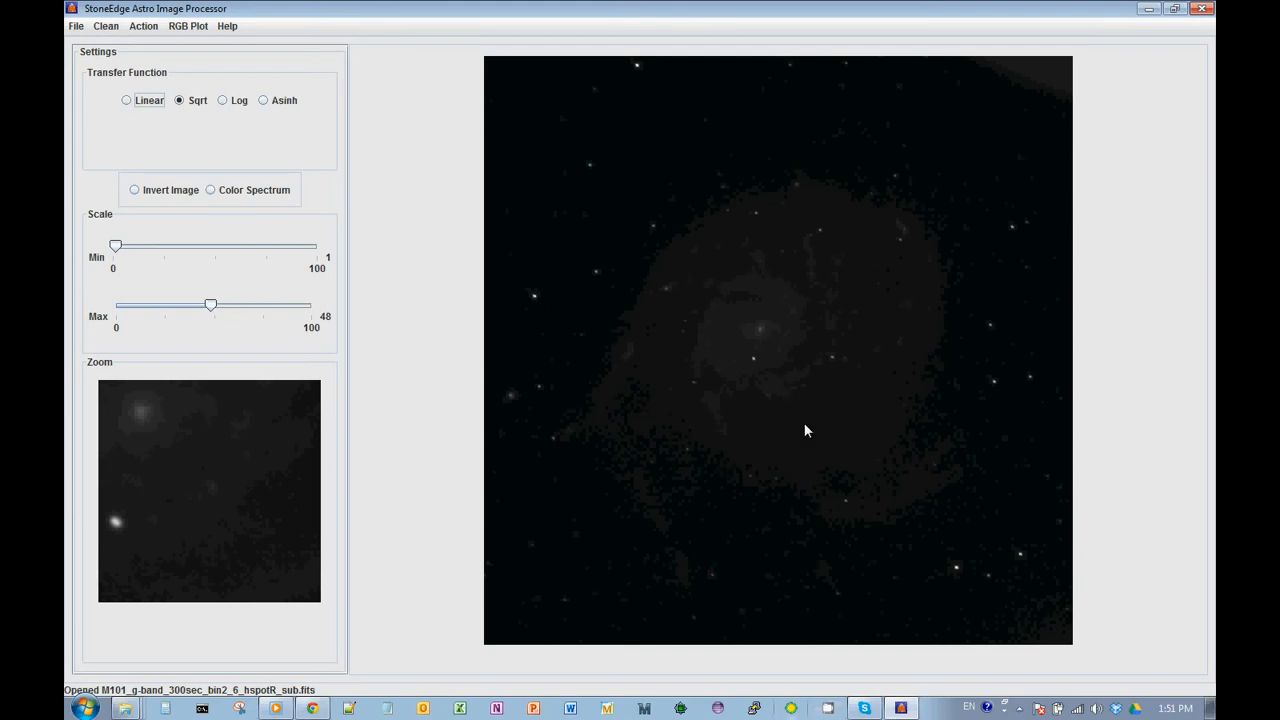
Start aligning the g-band image to the reference file M101_r-band_300sec_bin2_9_hspotR_sub.fits in DarkSubstracted
click(142, 28)
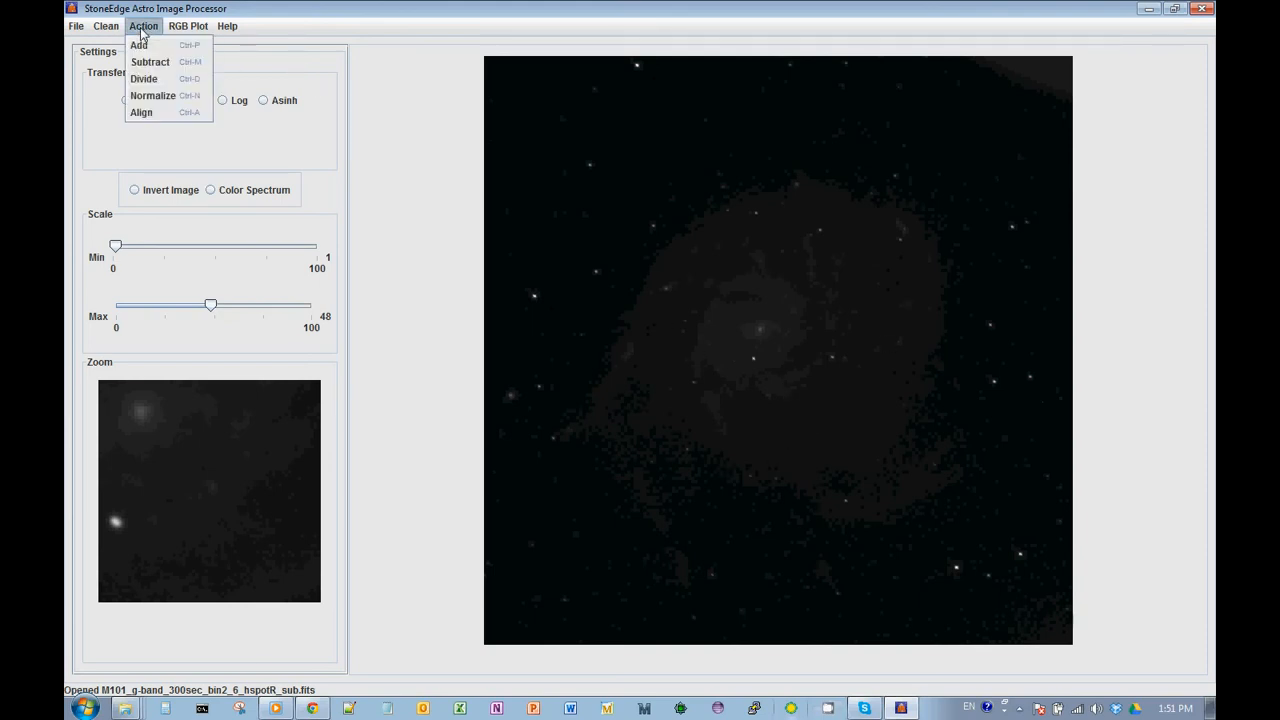
click(141, 114)
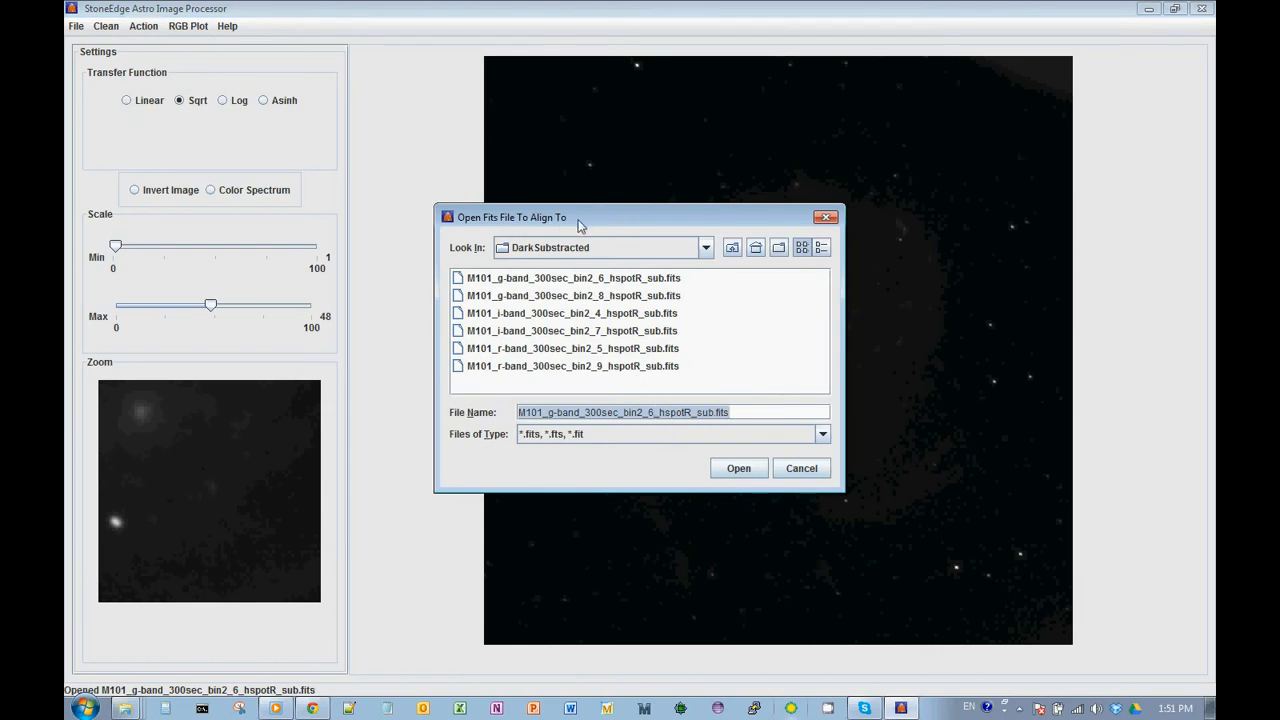
double_click(552, 366)
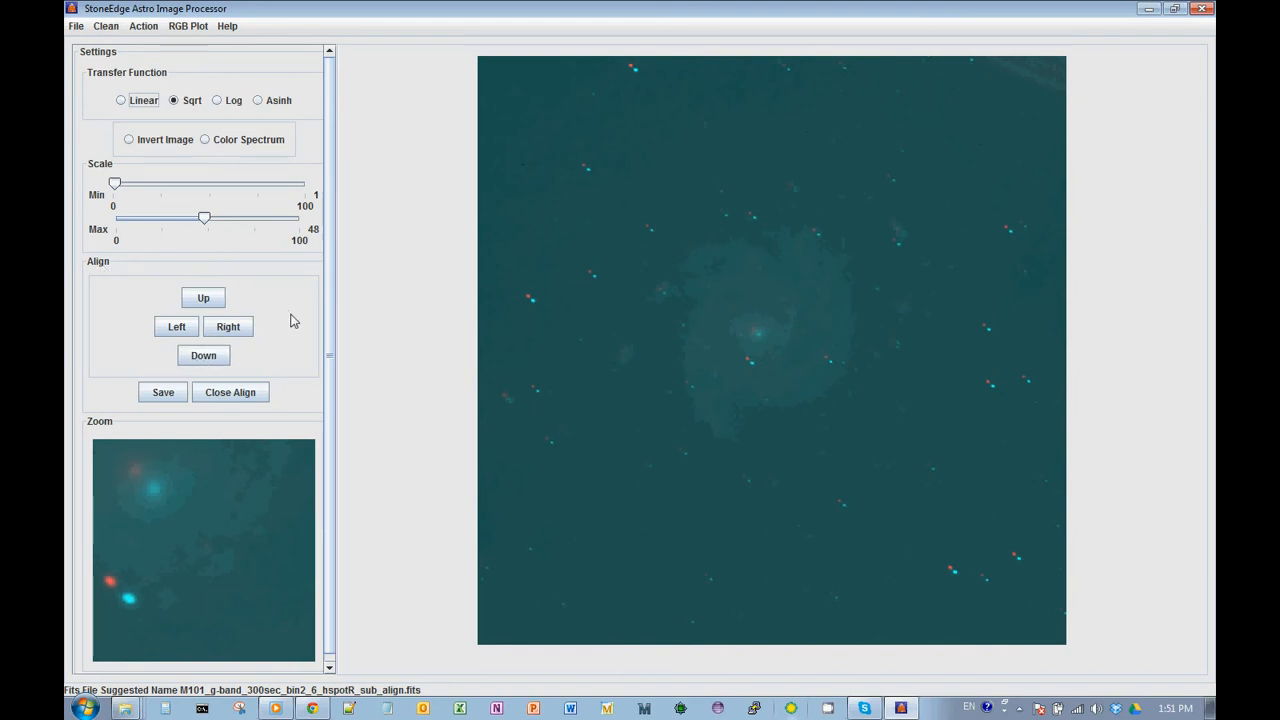
Zoom in on the star below the galaxy core and shift the image right and down until the star's red and cyan copies overlap
click(753, 362)
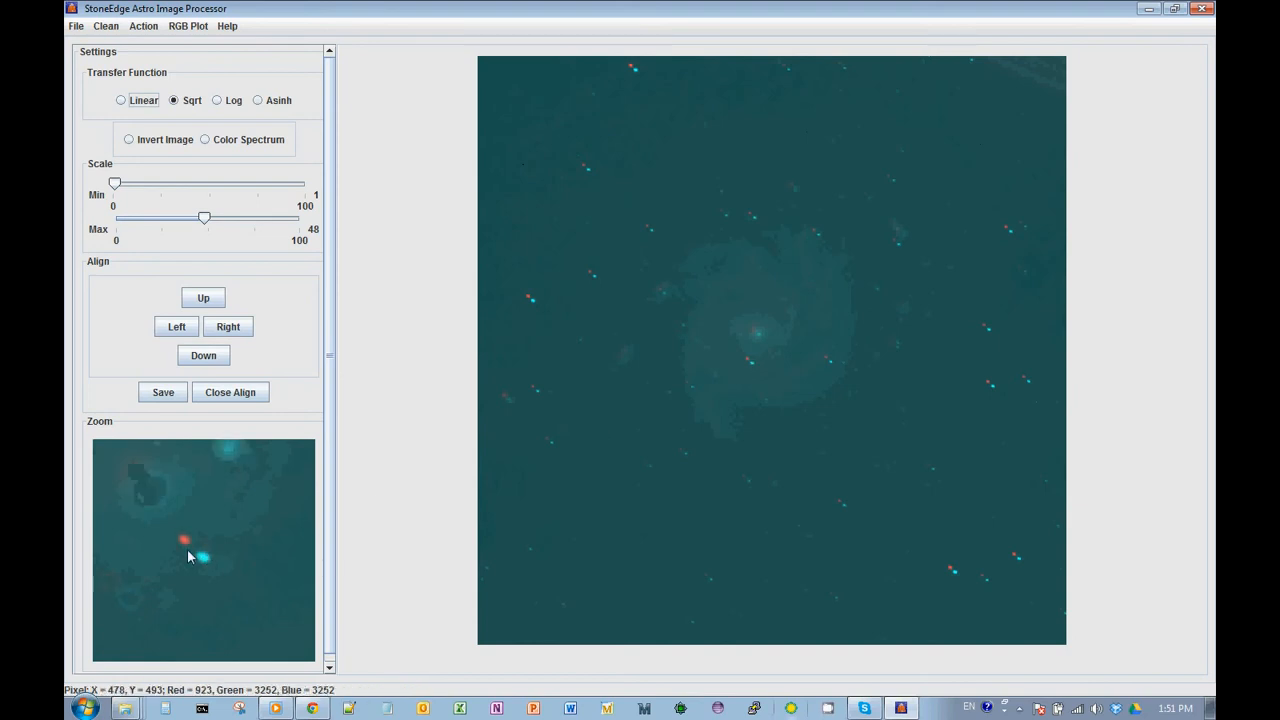
click(229, 327)
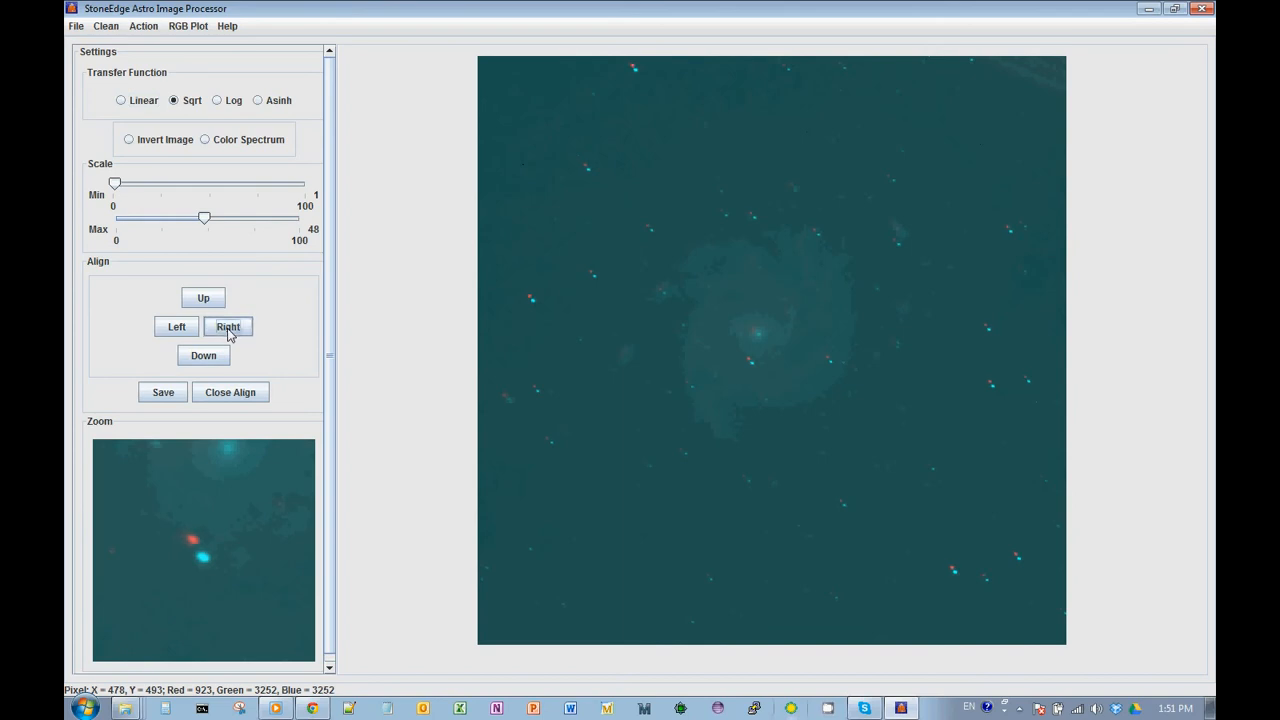
click(229, 330)
click(205, 357)
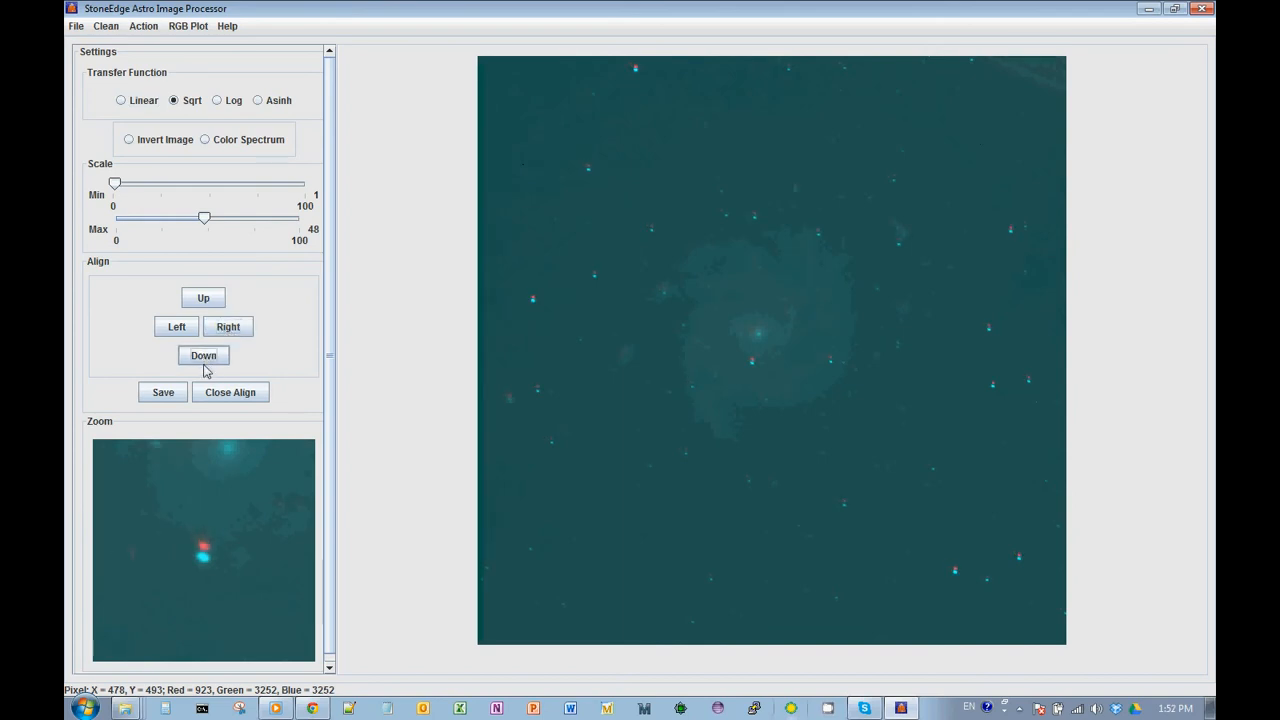
click(204, 366)
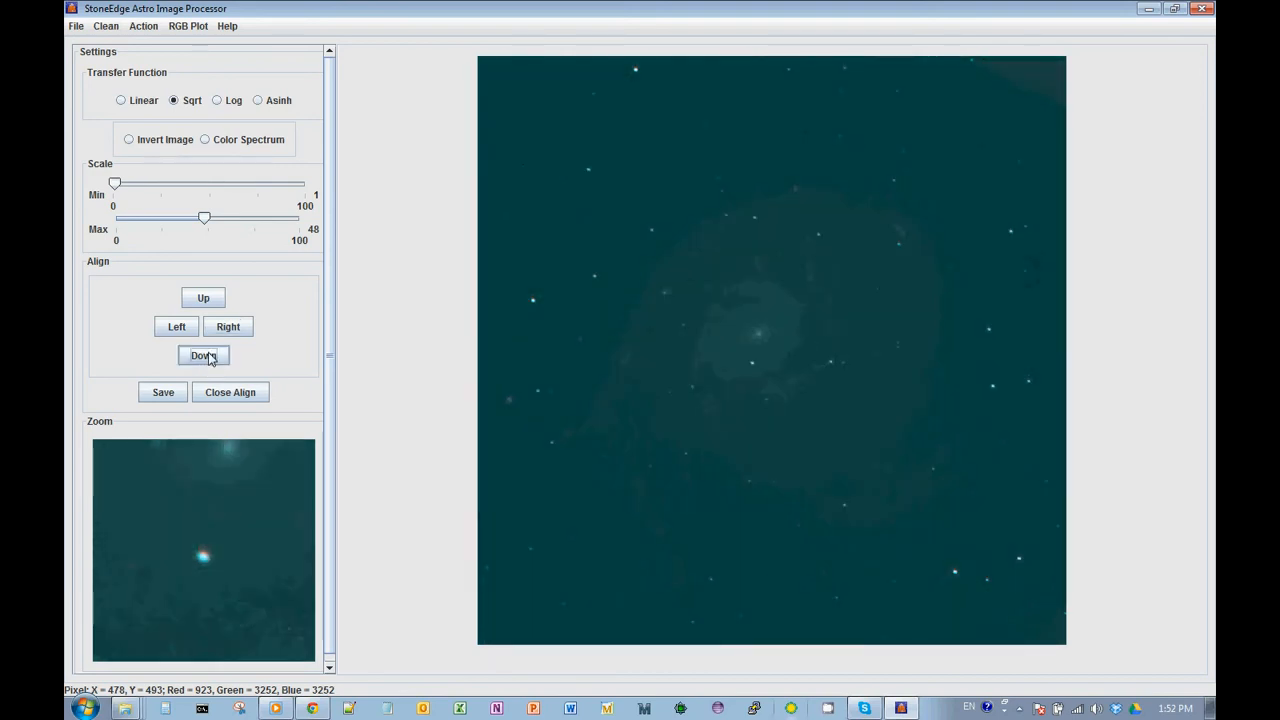
Shift the g-band image down once more and save it as M101_g-band_300sec_bin2_6_hspotR_sub_align.fits in DarkSubstracted
click(208, 357)
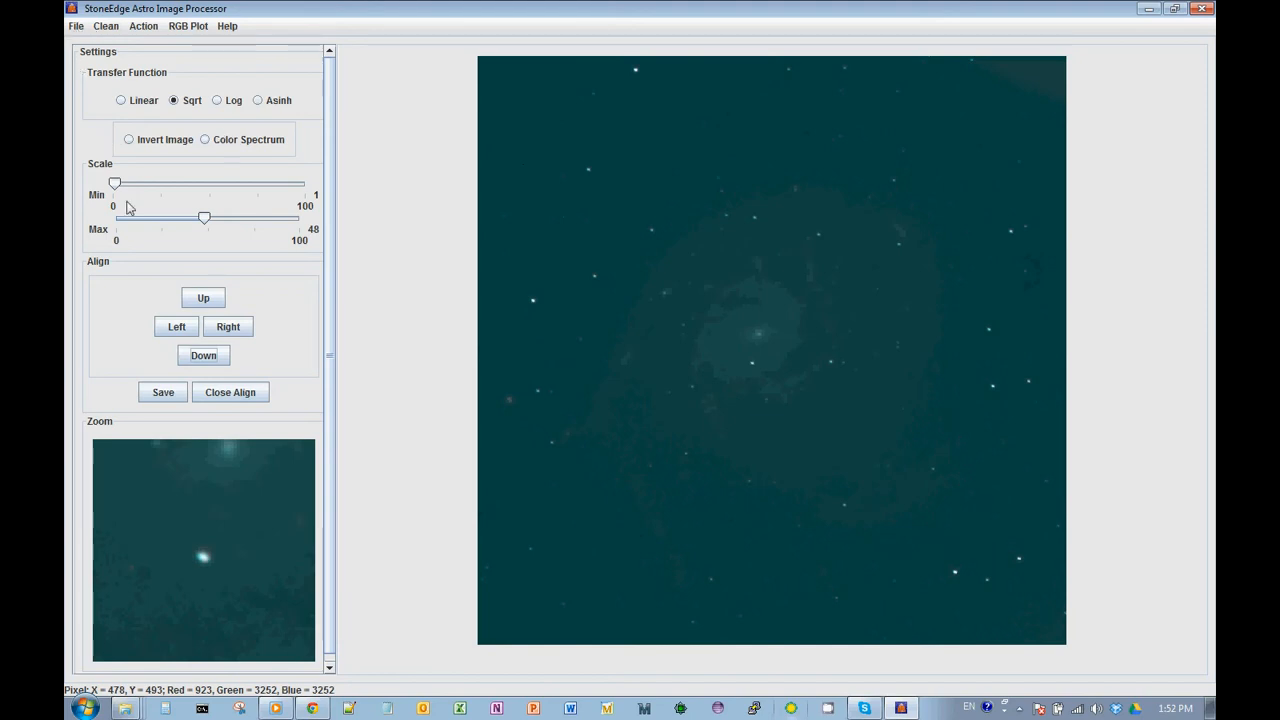
click(163, 393)
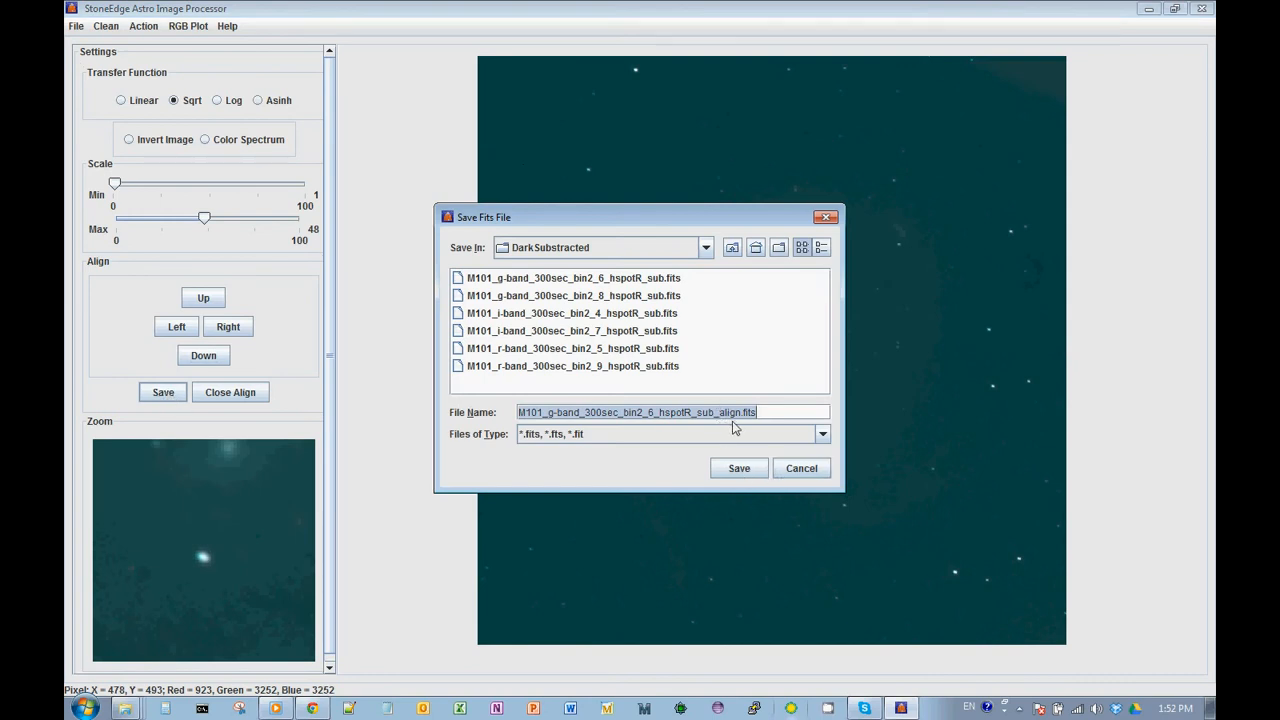
click(727, 470)
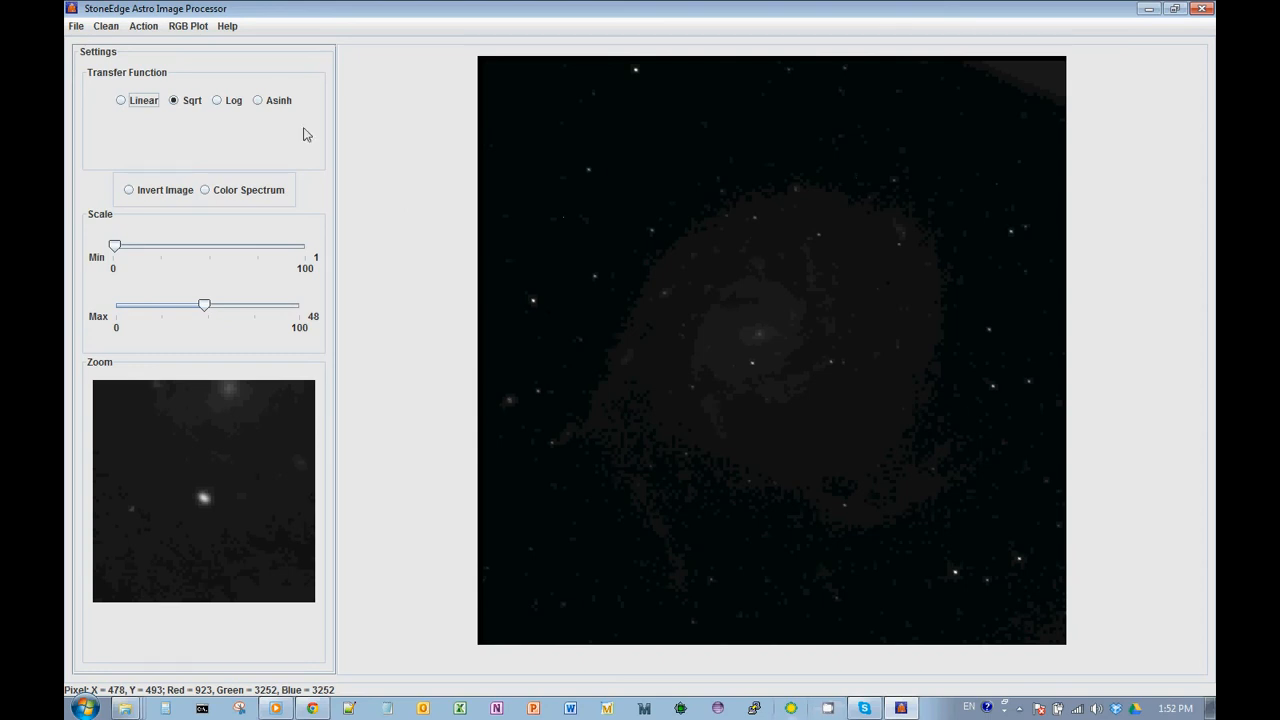
Open M101_g-band_300sec_bin2_8_hspotR_sub.fits and start aligning it to the reference file M101_r-band_300sec_bin2_9_hspotR_sub.fits
click(75, 27)
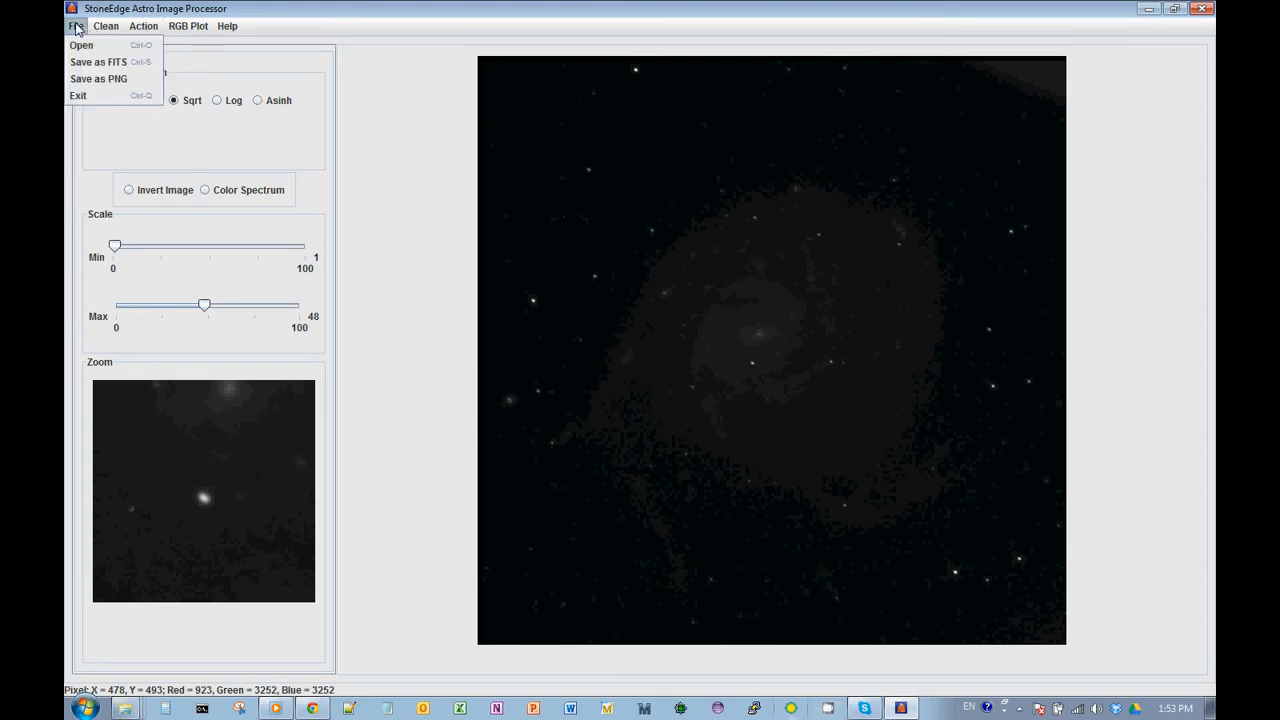
click(84, 43)
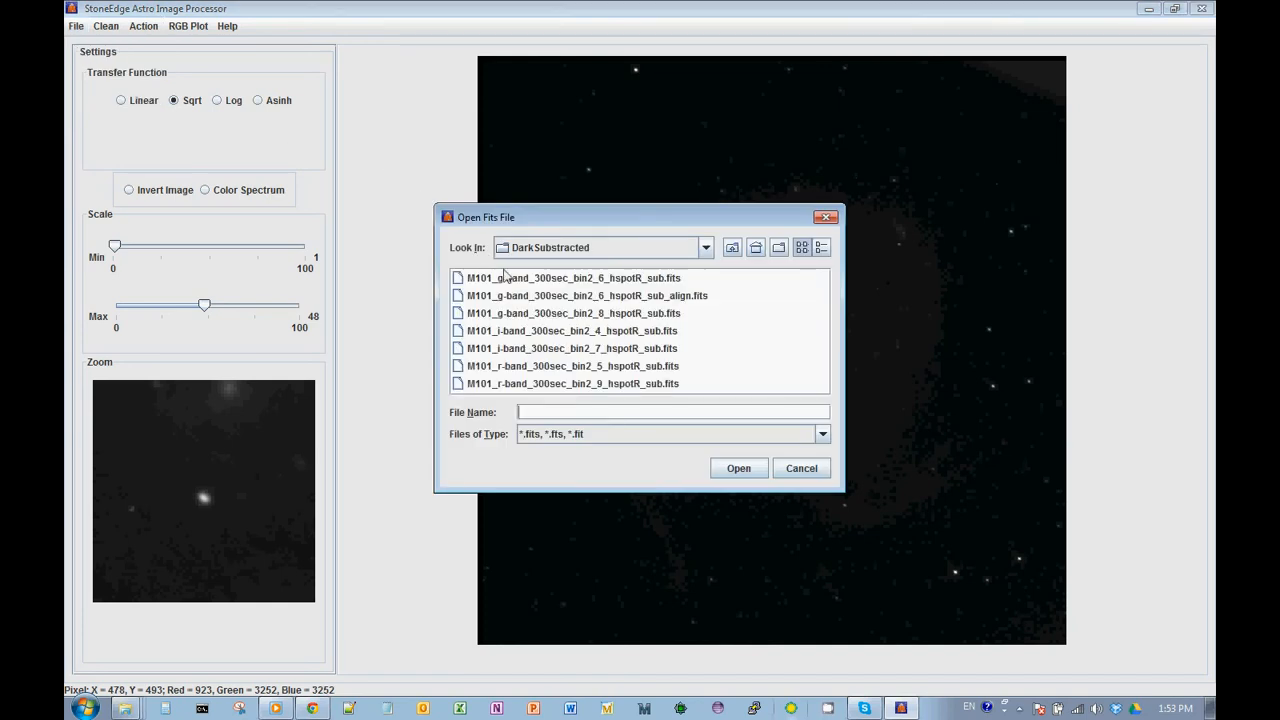
double_click(509, 322)
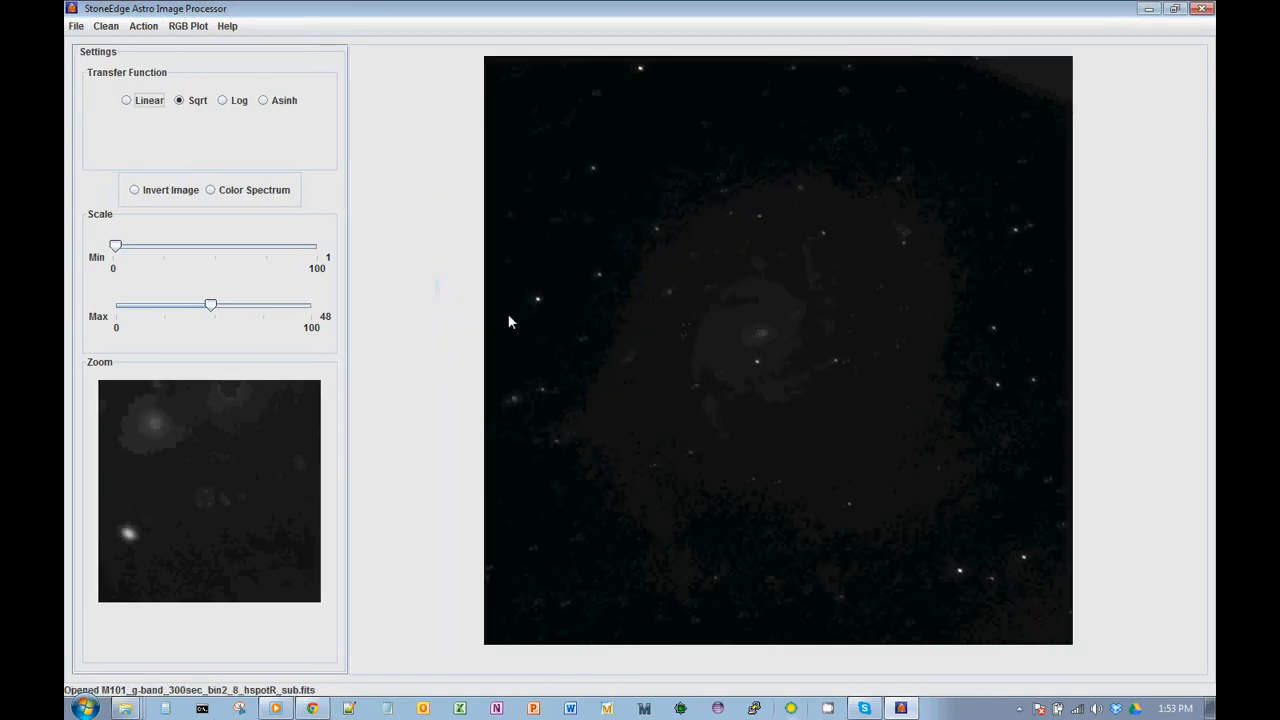
click(143, 27)
click(142, 113)
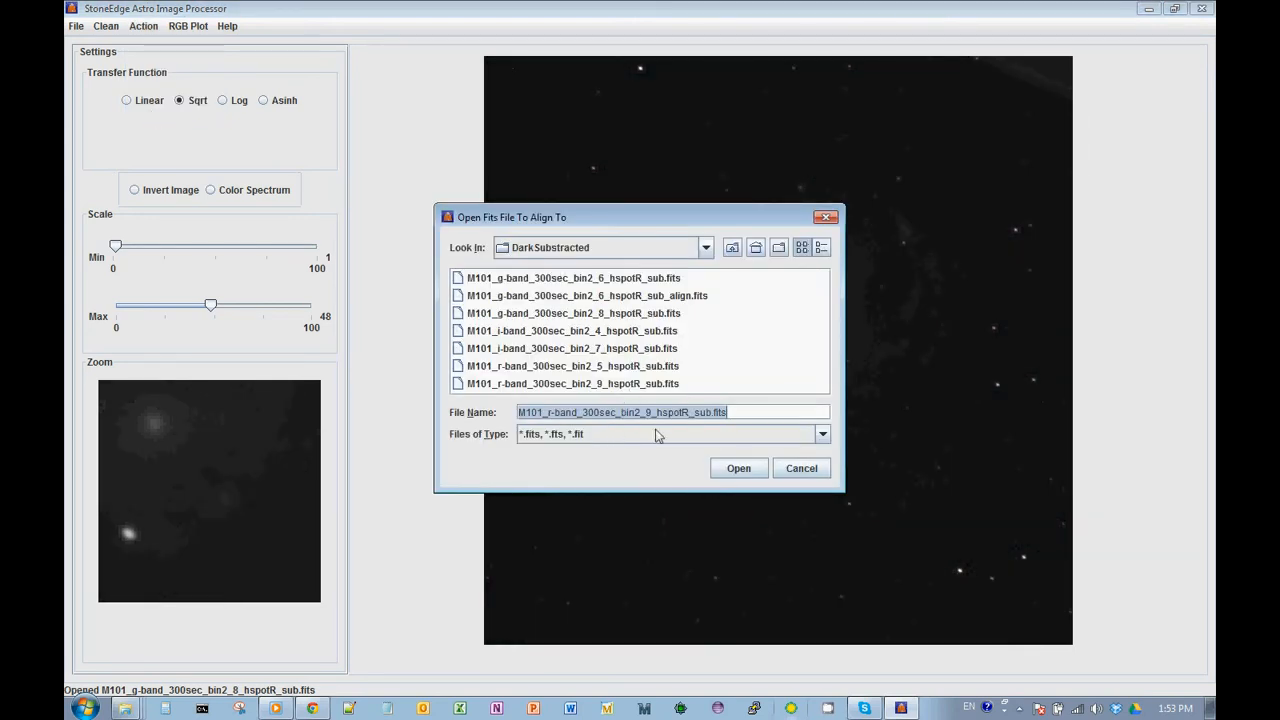
click(735, 469)
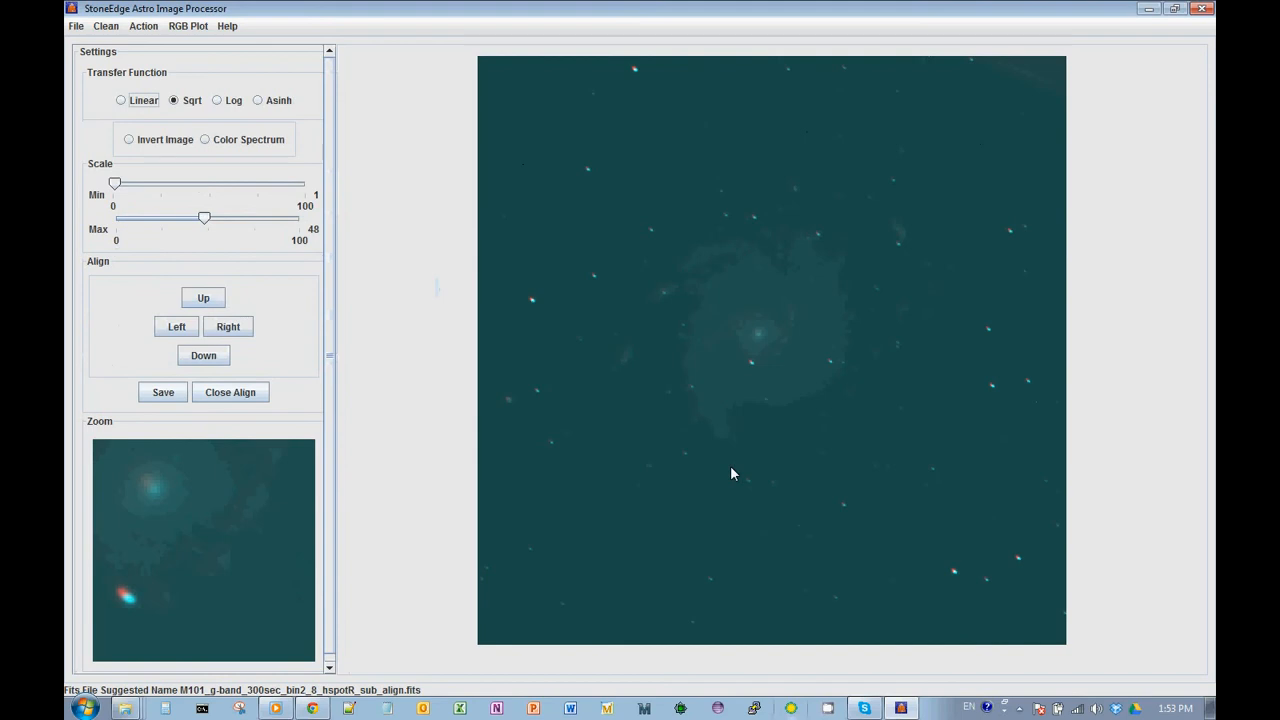
Shift the image right and down until the star below the galaxy core overlaps, and save it as M101_g-band_300sec_bin2_8_hspotR_sub_align.fits in DarkSubstracted
click(752, 361)
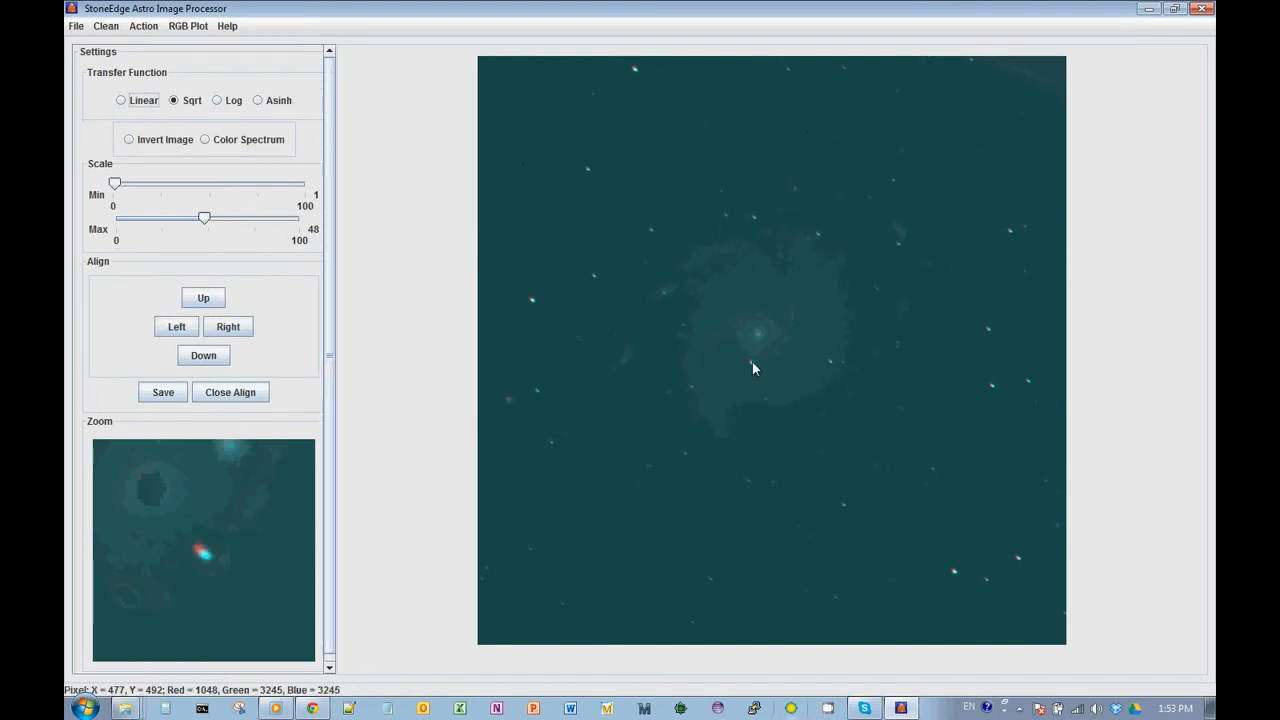
click(229, 330)
click(229, 333)
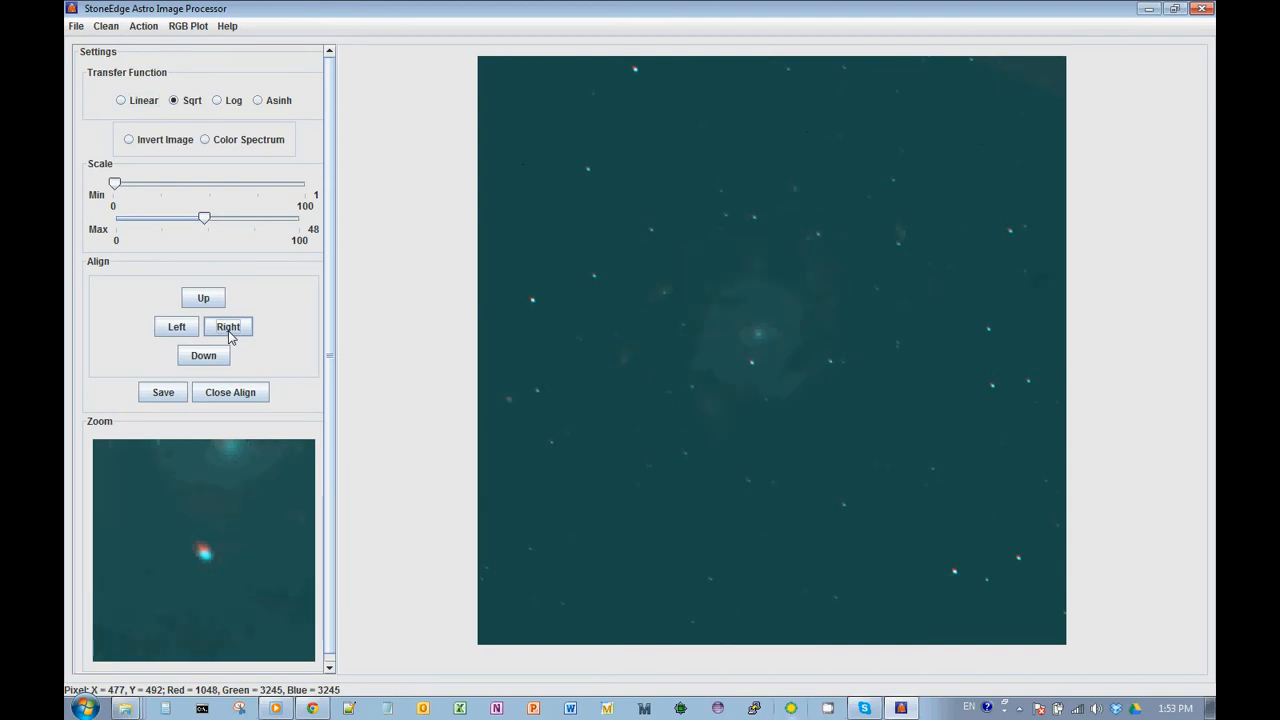
click(208, 357)
click(210, 359)
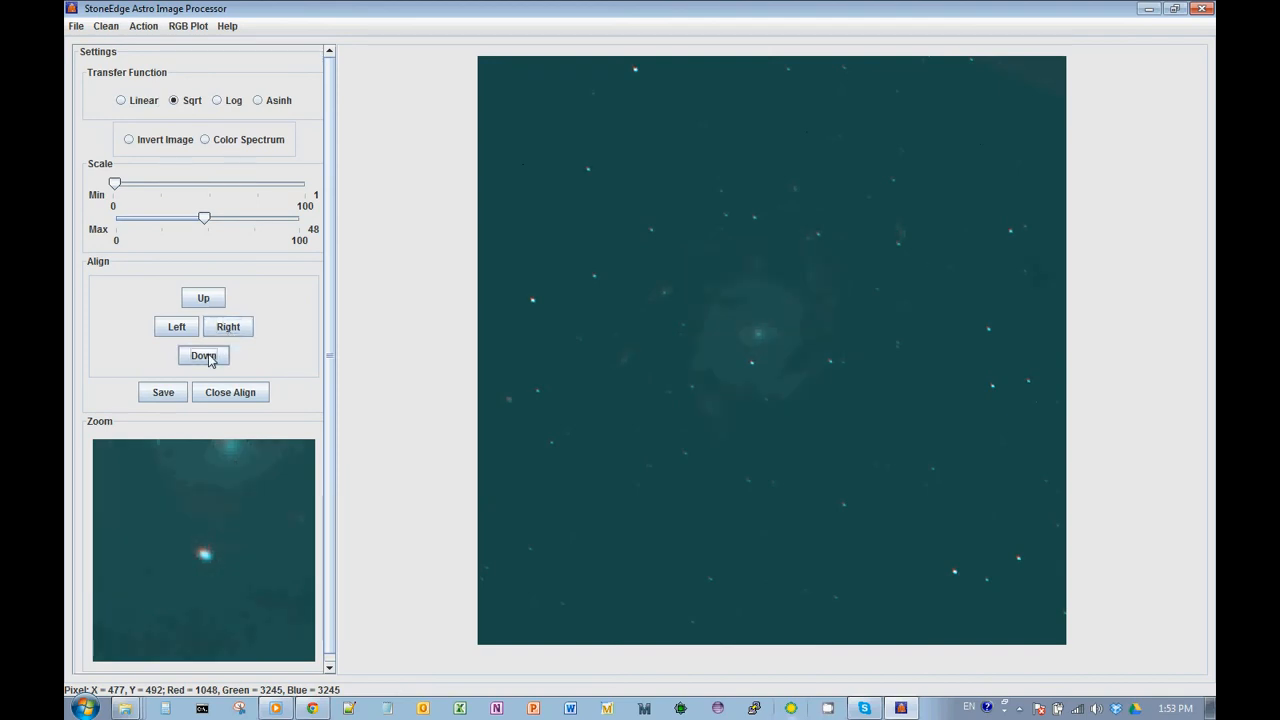
click(228, 329)
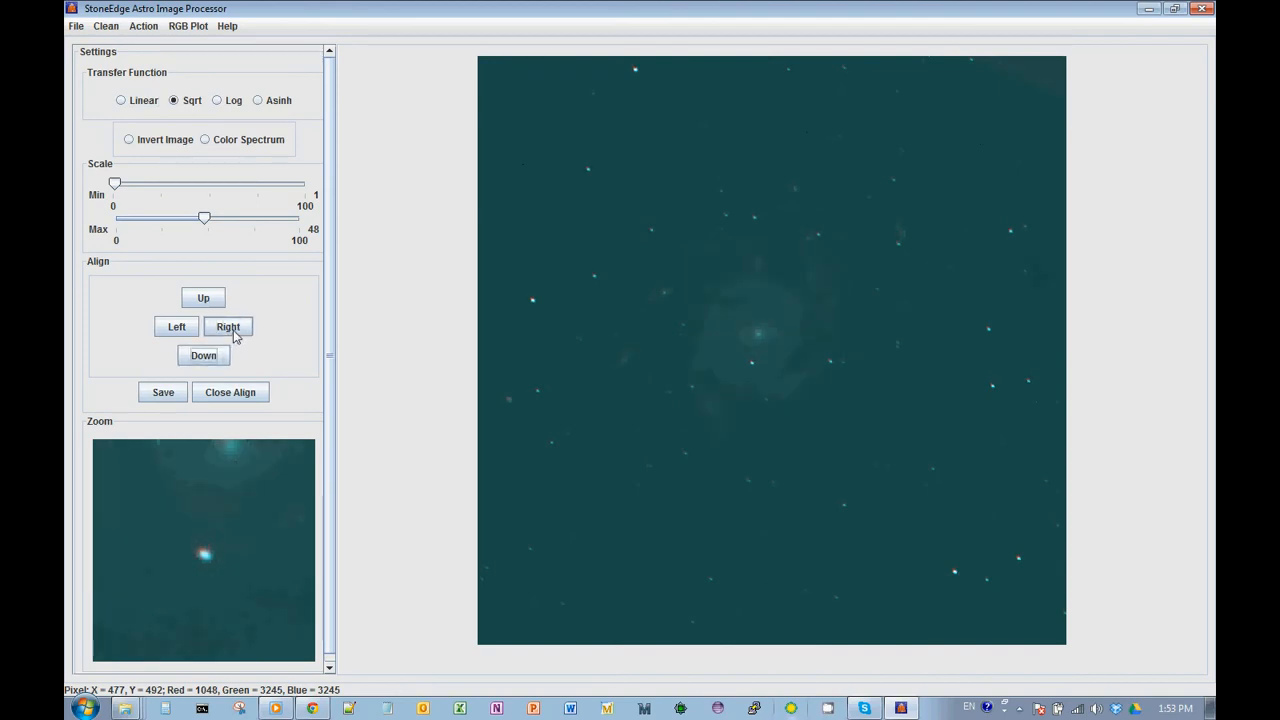
click(163, 393)
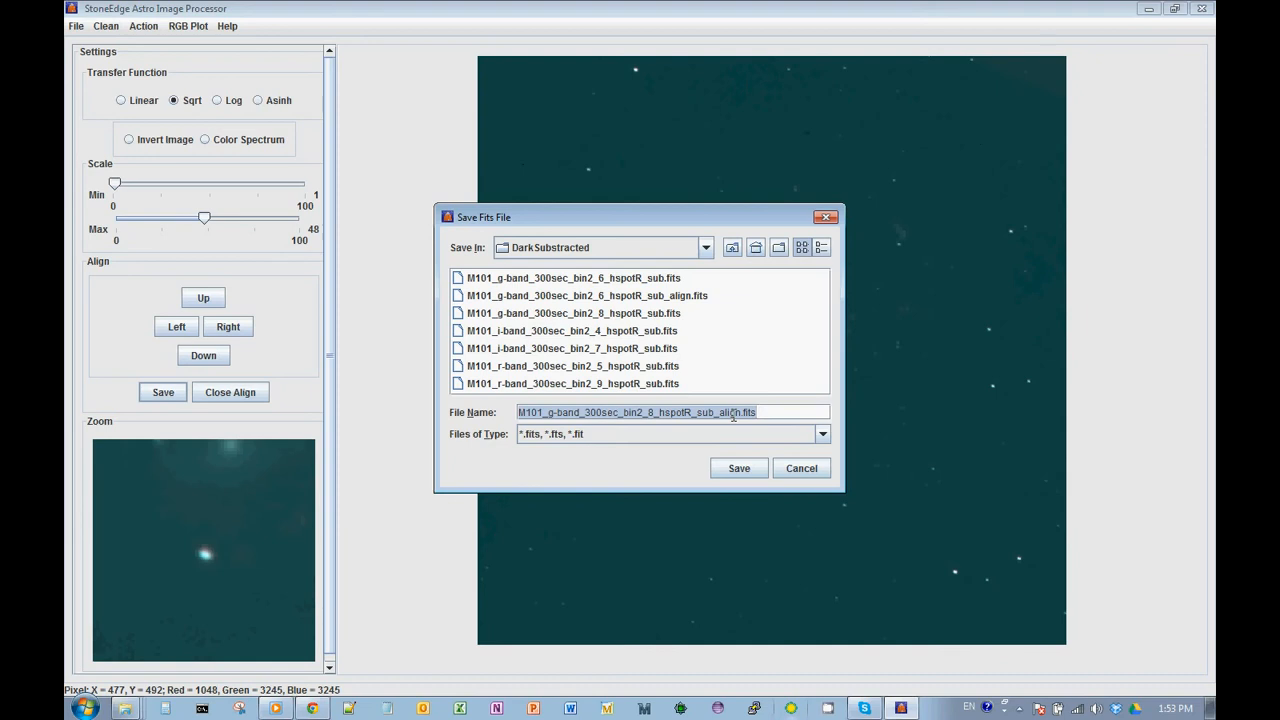
click(739, 470)
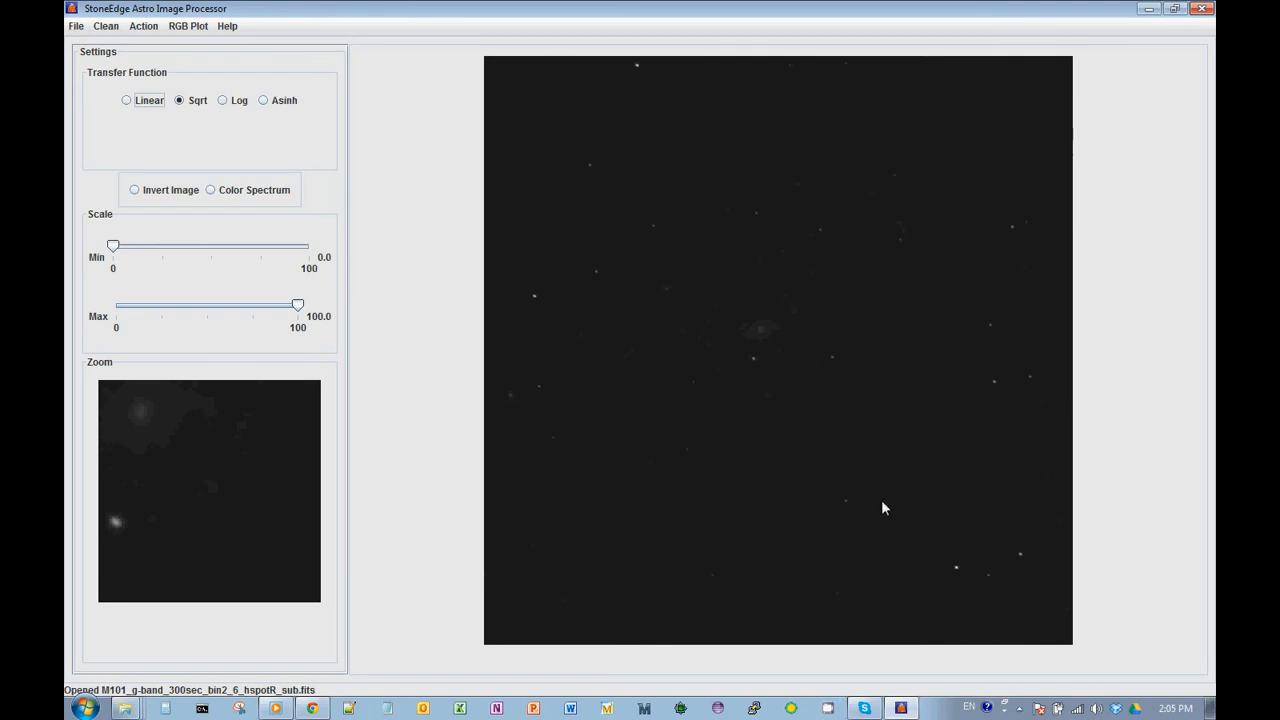
Switch to the desktop's Images folder and review the aligned FITS files in its Aligned subfolder
click(1208, 708)
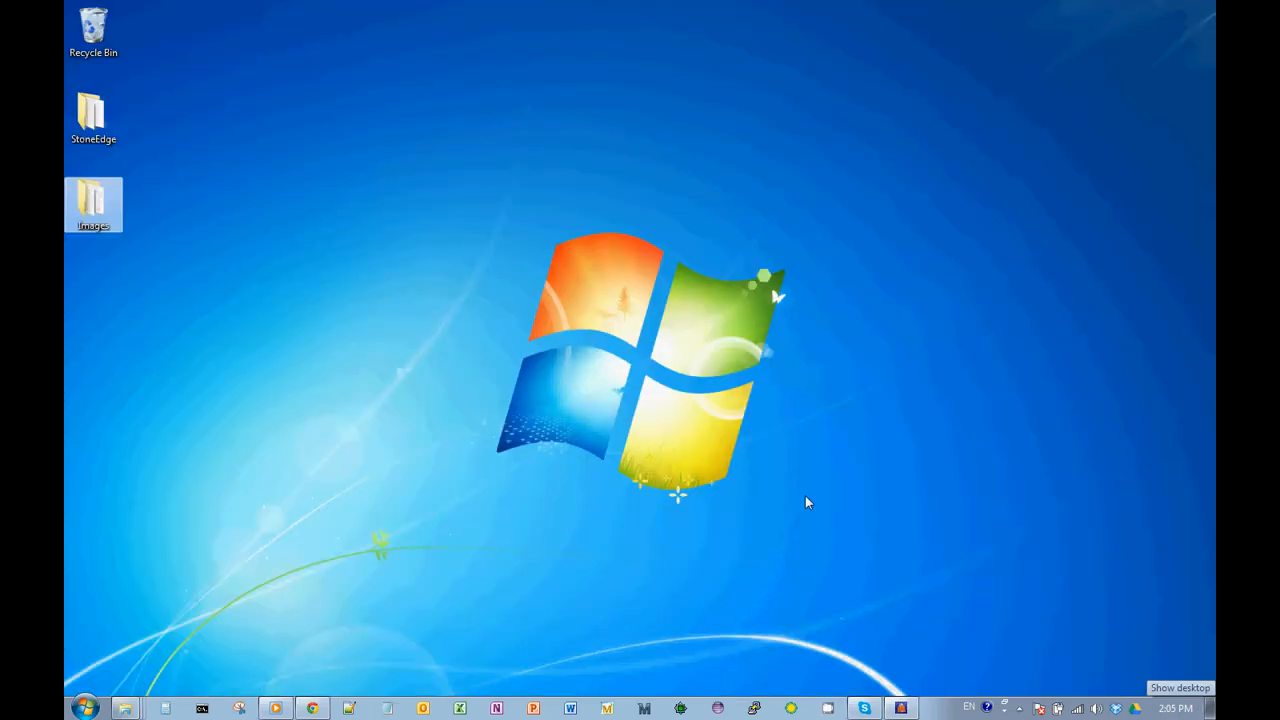
double_click(108, 216)
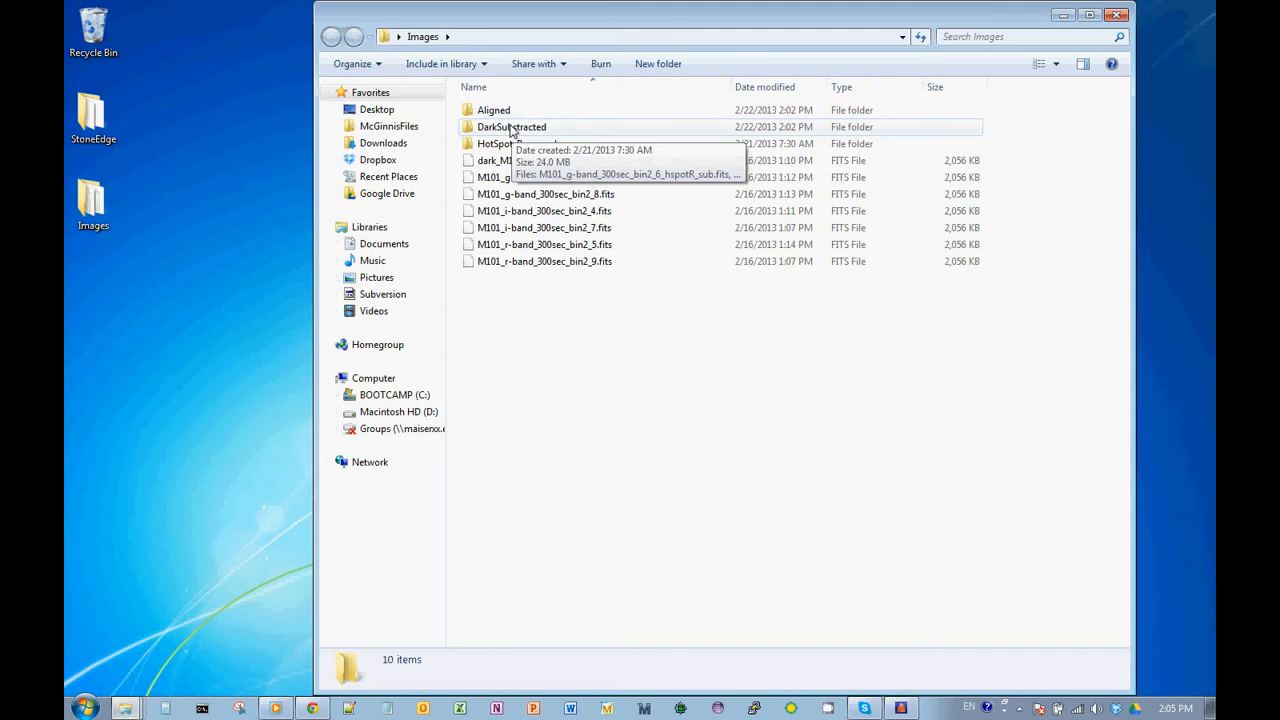
double_click(500, 111)
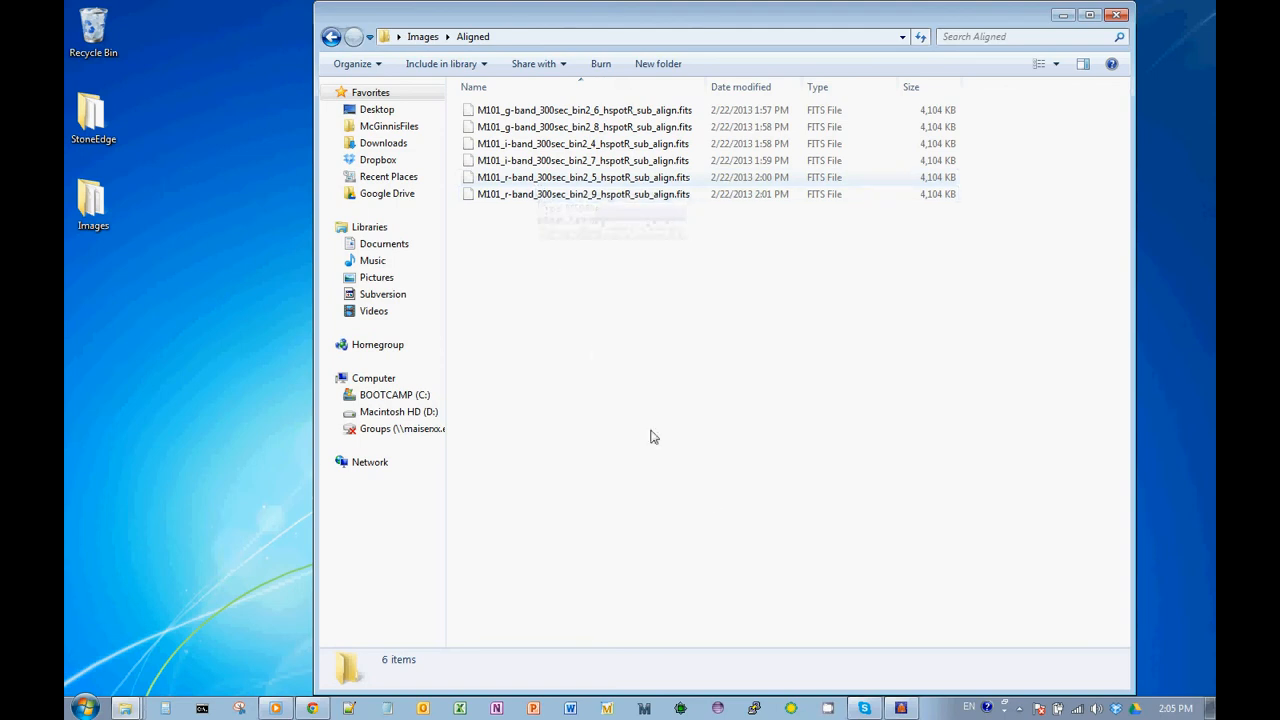
Switch back to StoneEdge Astro Image Processor and open M101_g-band_300sec_bin2_6_hspotR_sub_align.fits from the Aligned folder
click(900, 708)
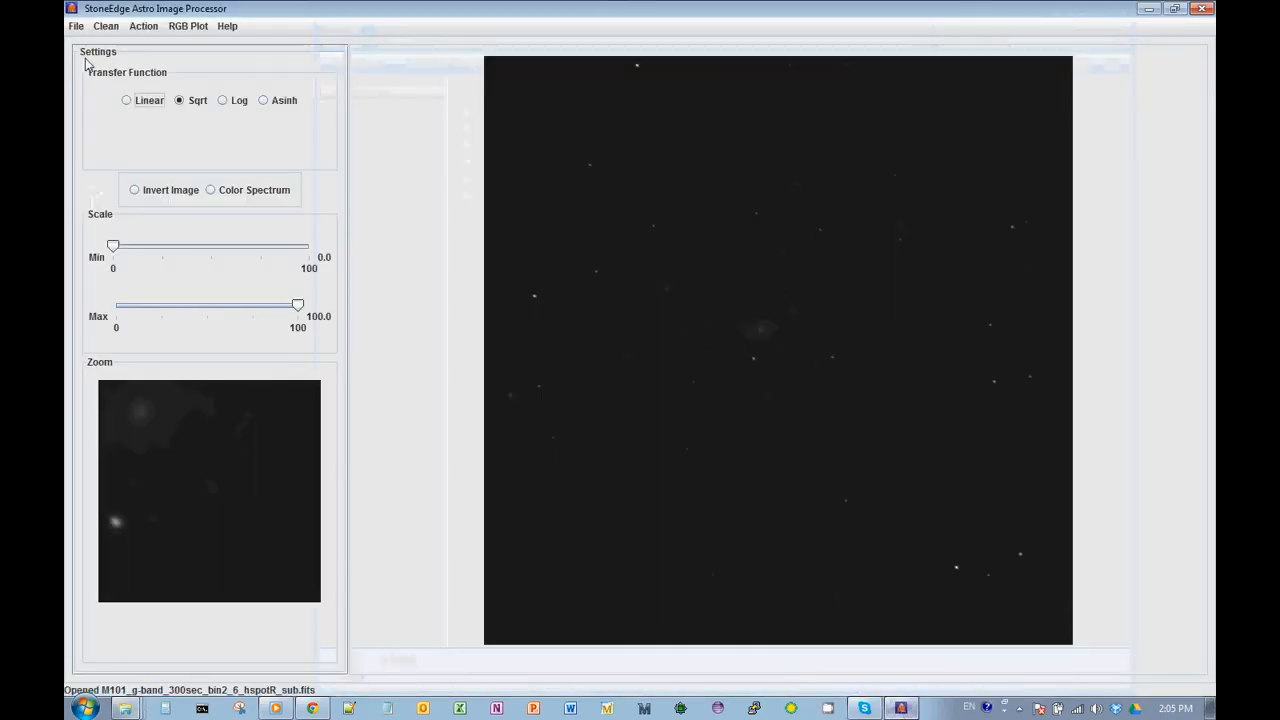
click(76, 26)
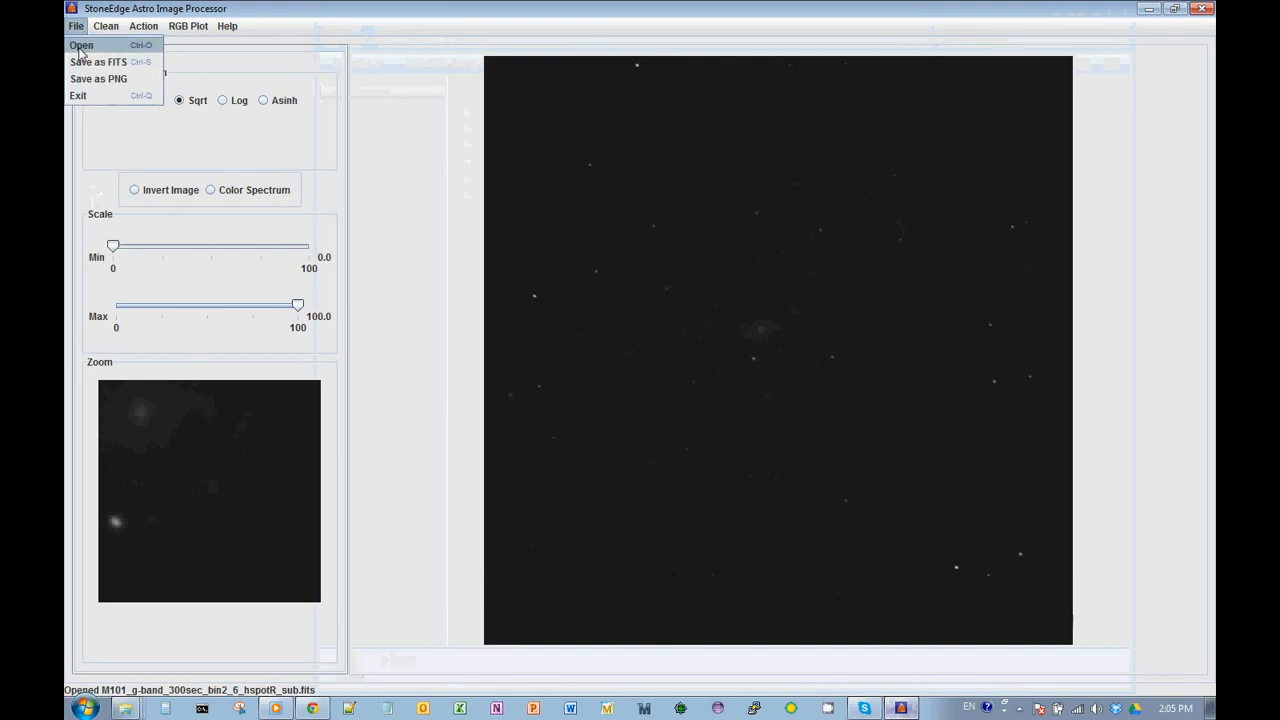
click(82, 50)
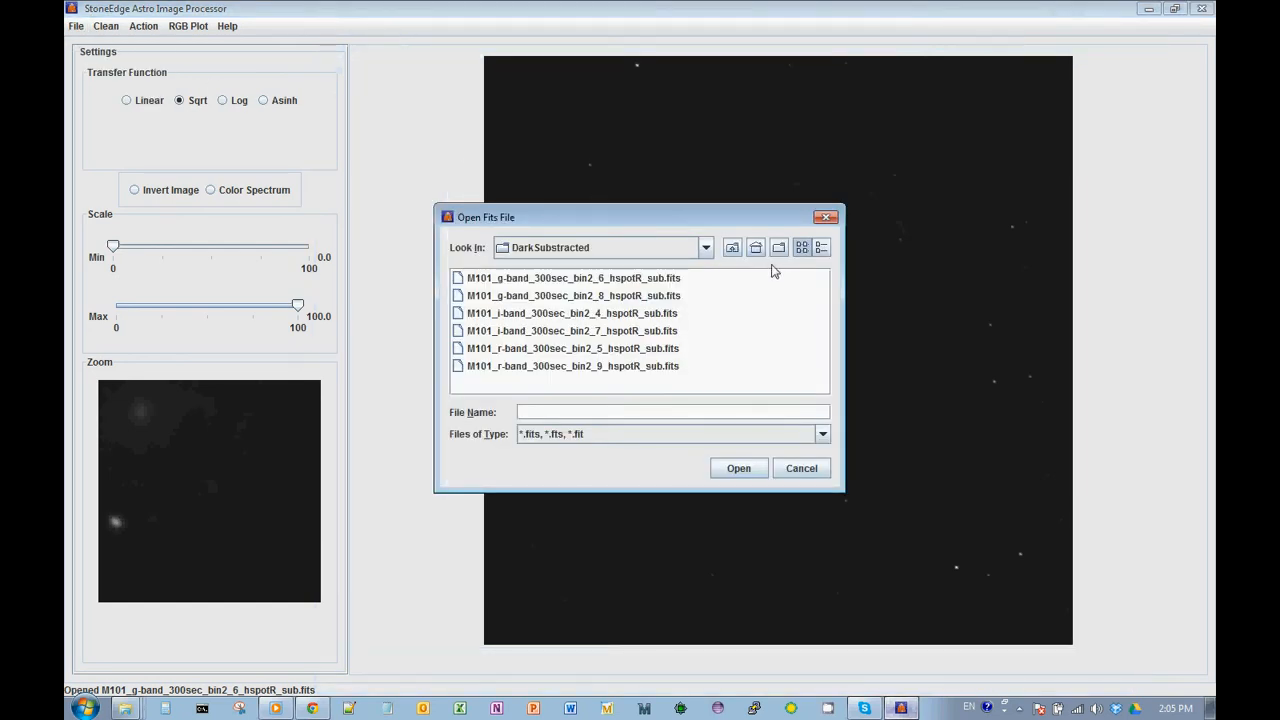
click(733, 248)
click(468, 283)
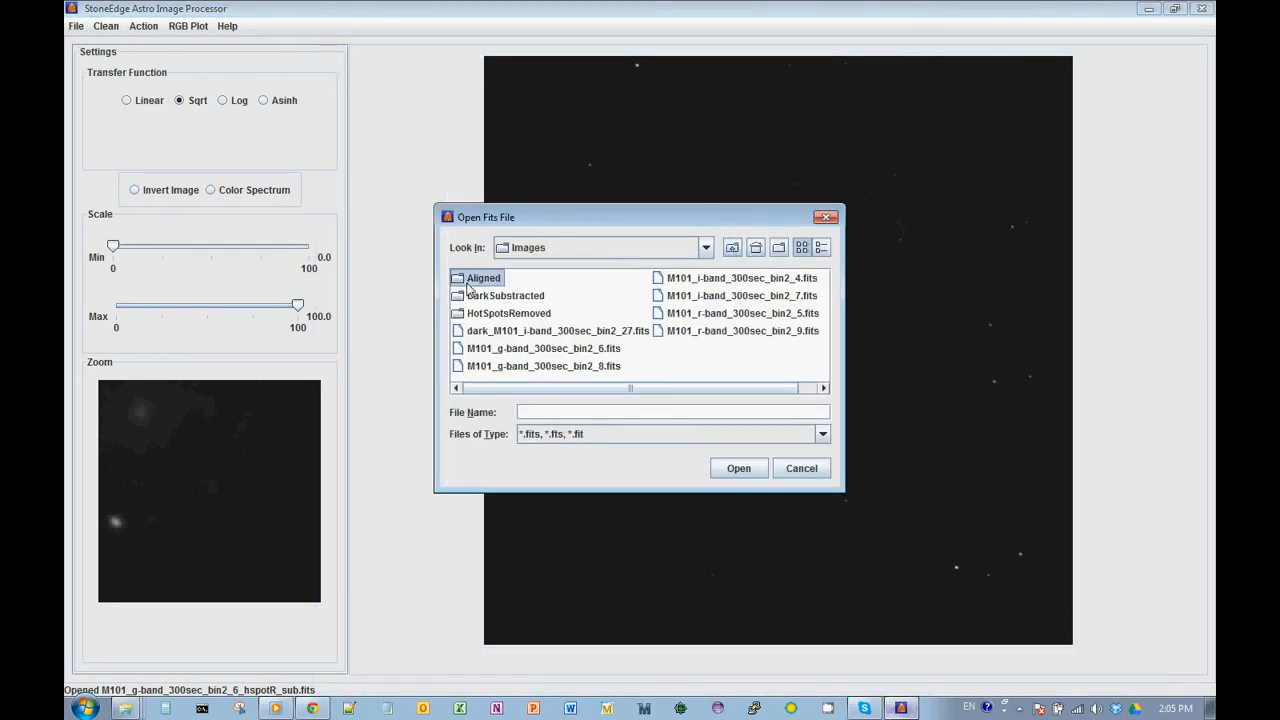
double_click(470, 280)
double_click(470, 280)
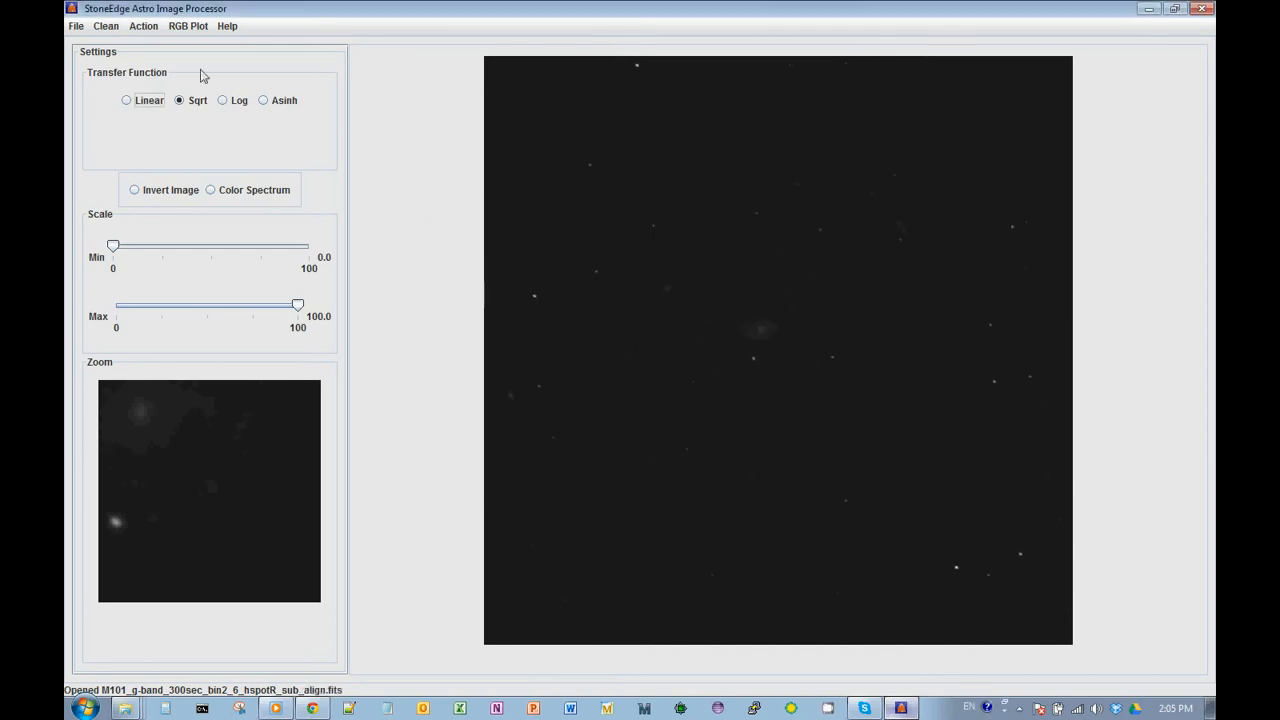
Add M101_g-band_300sec_bin2_8_hspotR_sub_align.fits to the open image and save the sum as M101_g-band_300sec_bin2_6_hspotR_sub_align_add.fits in Aligned
click(146, 26)
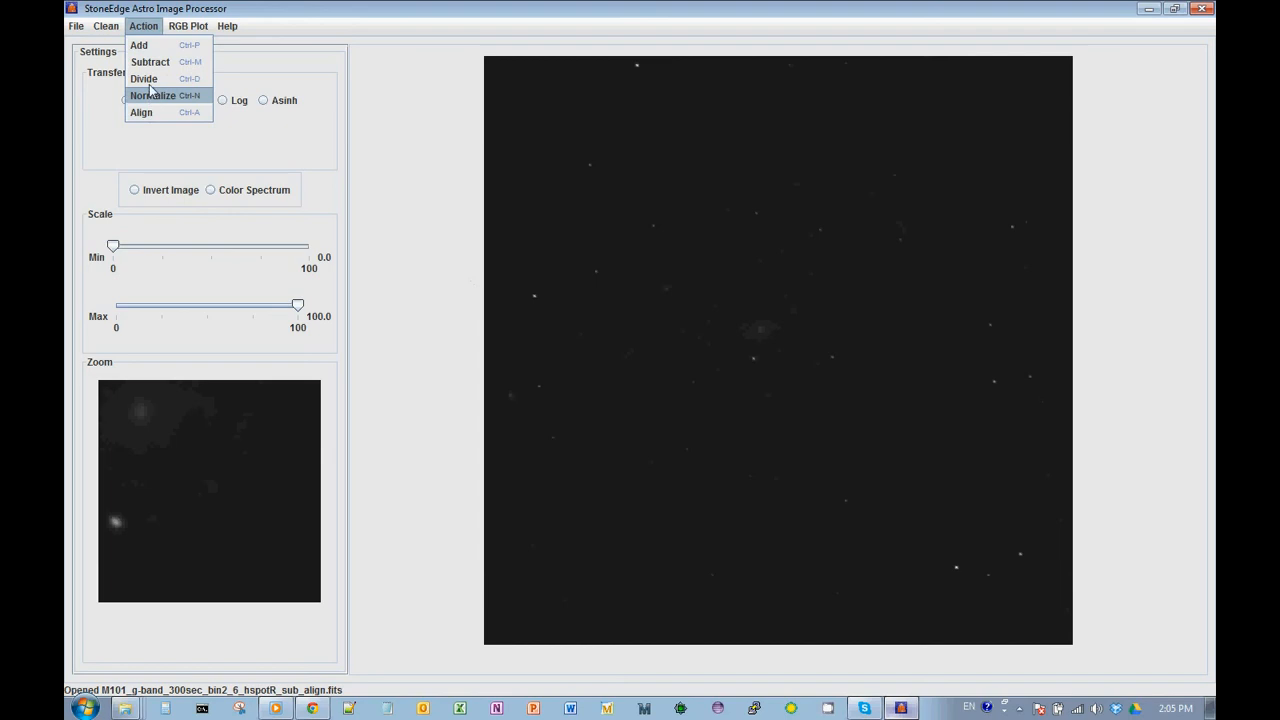
click(143, 47)
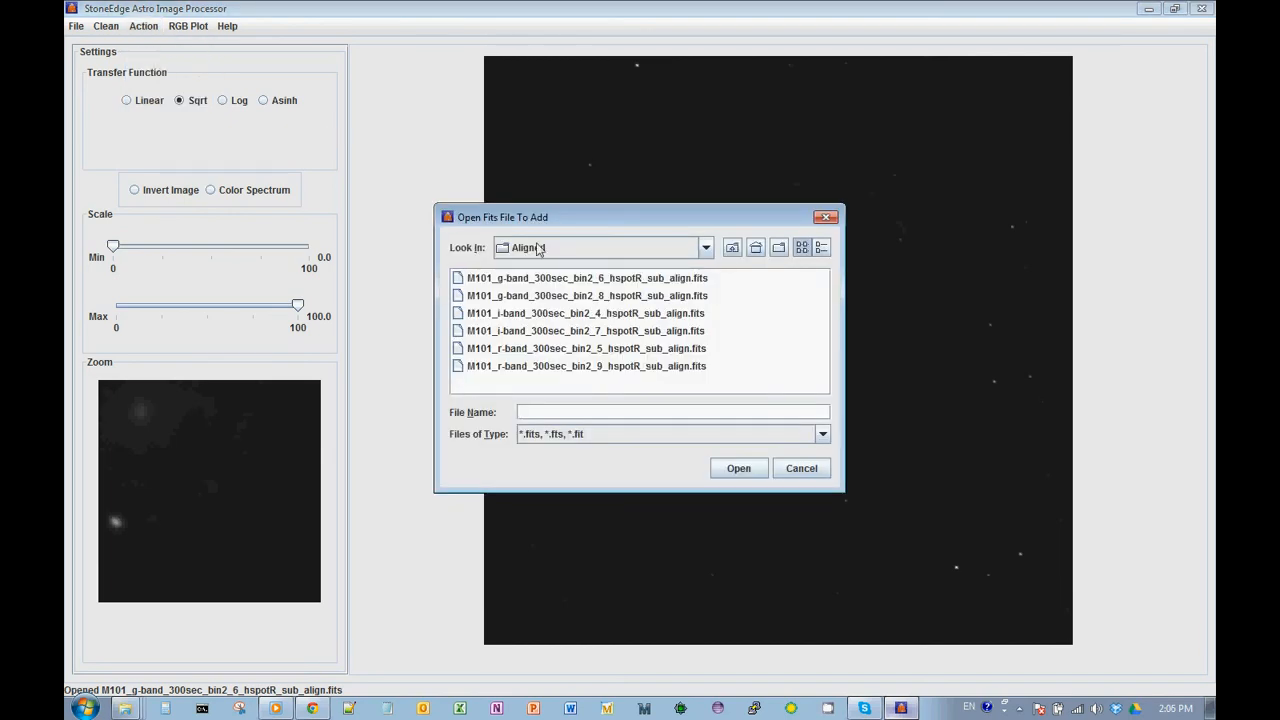
double_click(532, 296)
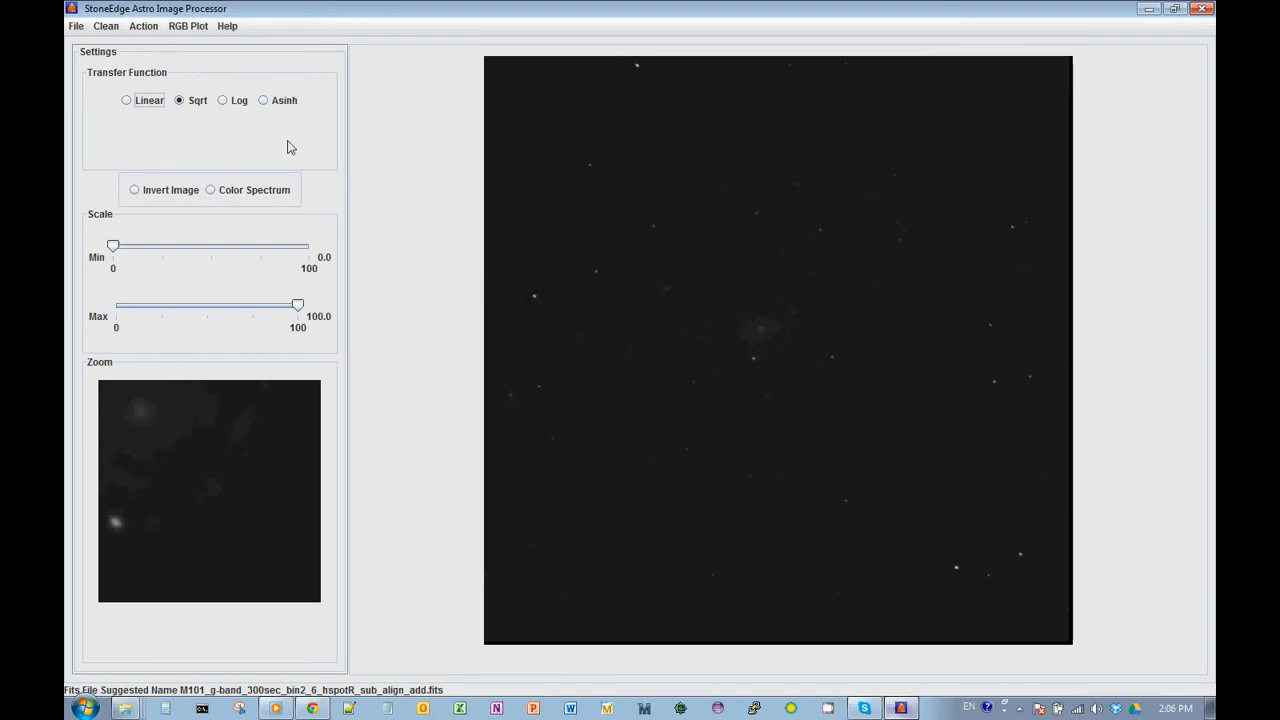
click(76, 26)
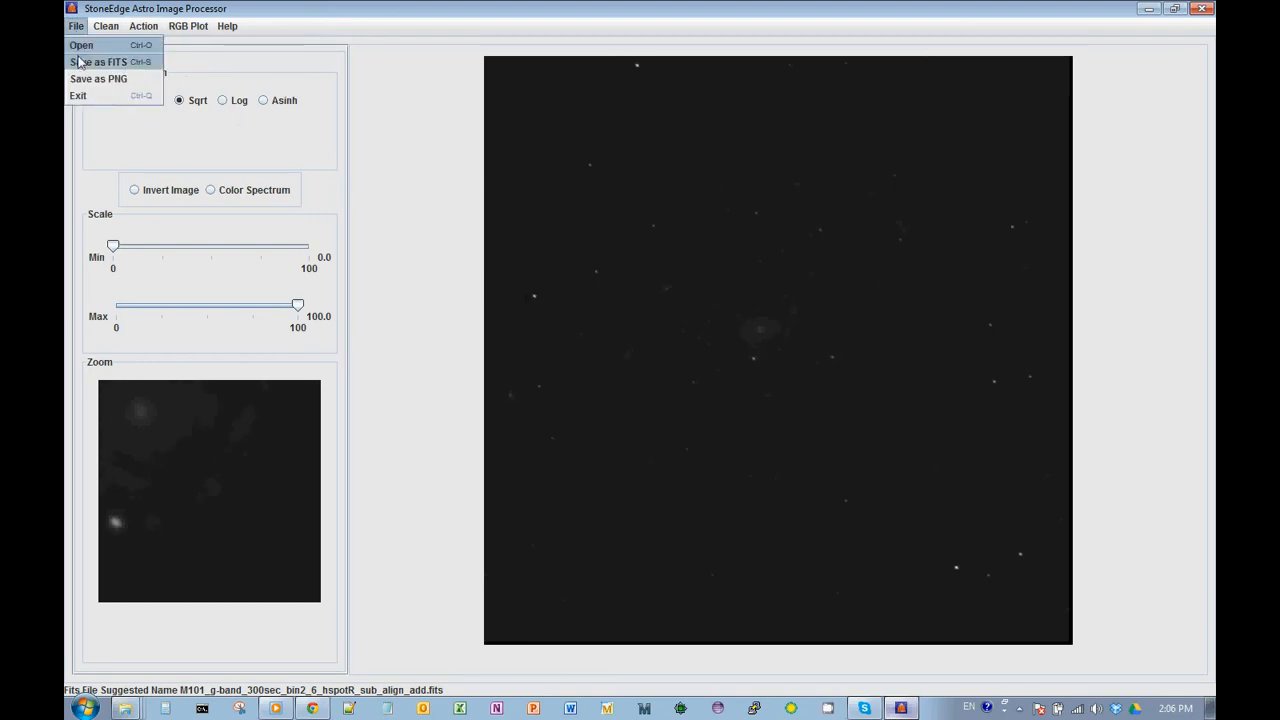
click(88, 62)
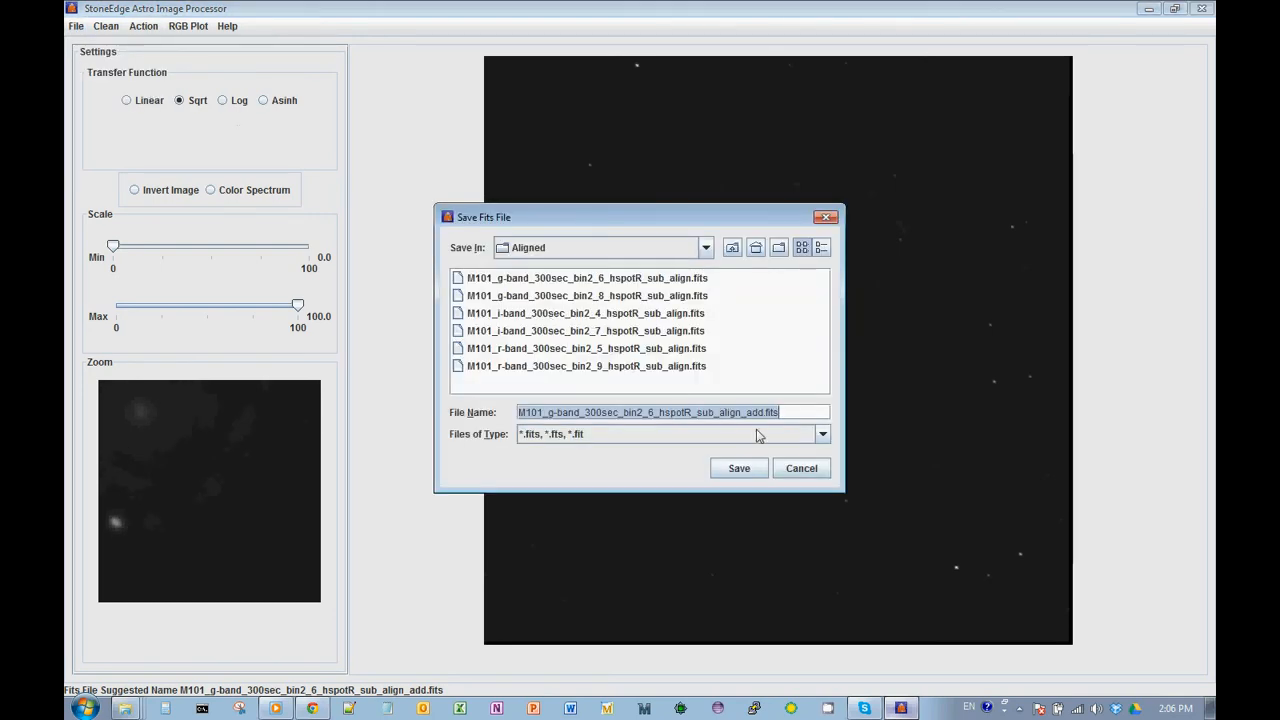
click(739, 469)
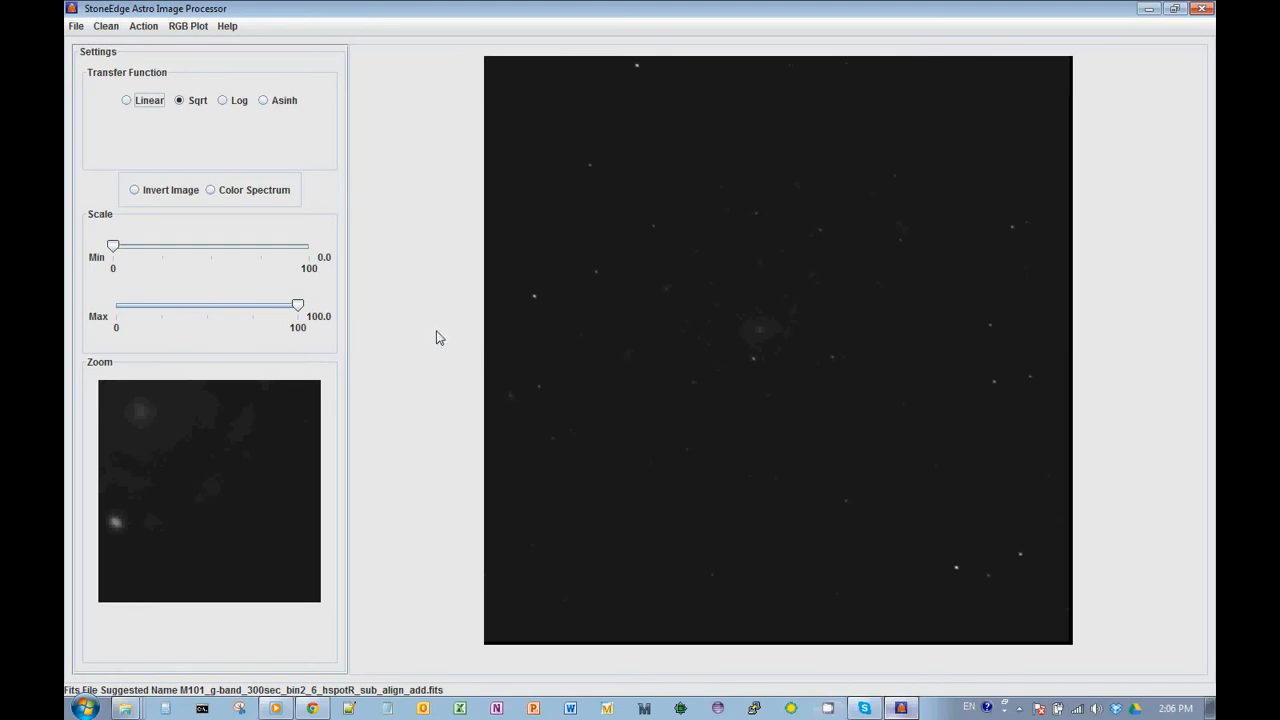
Open M101_i-band_300sec_bin2_4_hspotR_sub_align.fits from Aligned and add M101_i-band_300sec_bin2_7_hspotR_sub_align.fits to it
click(72, 26)
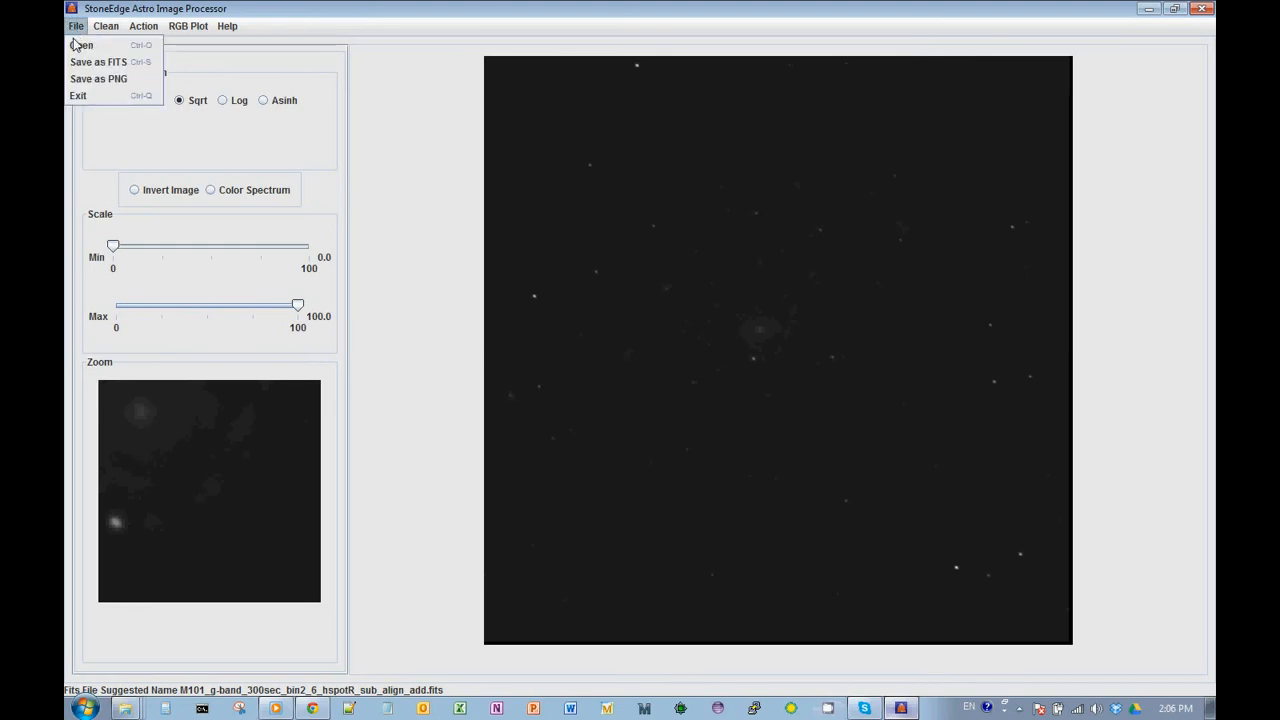
click(80, 46)
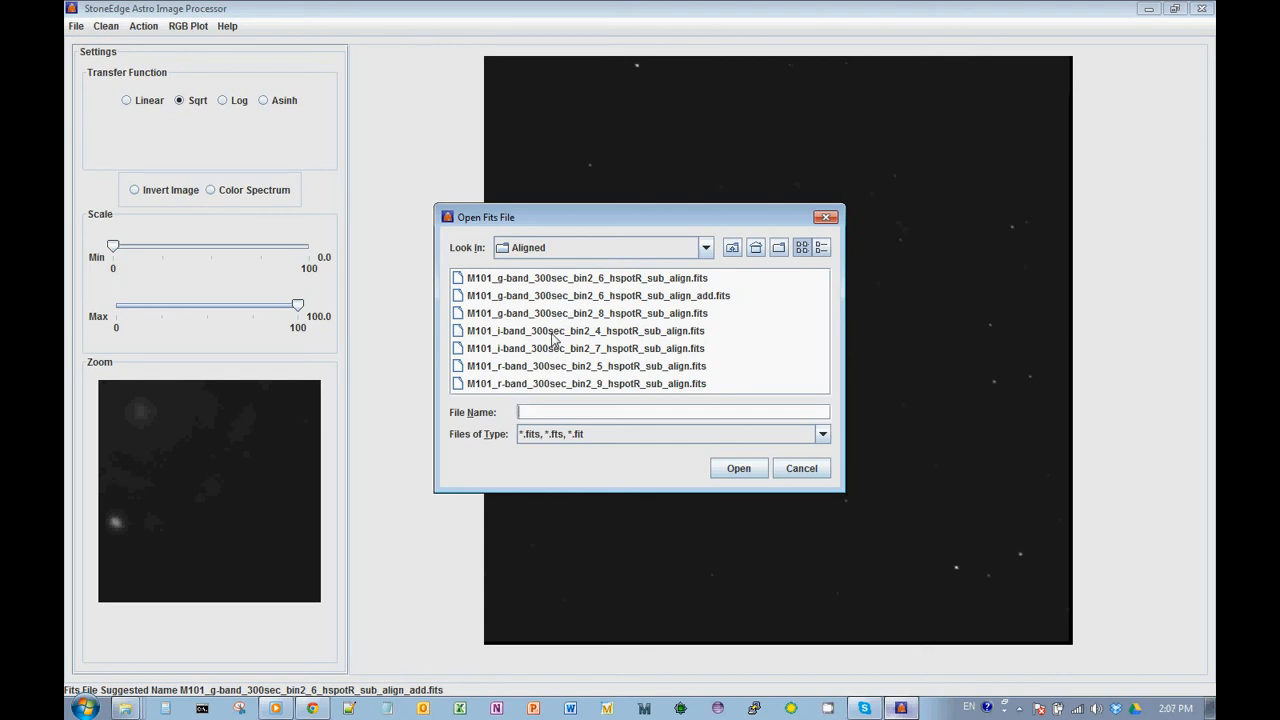
double_click(551, 338)
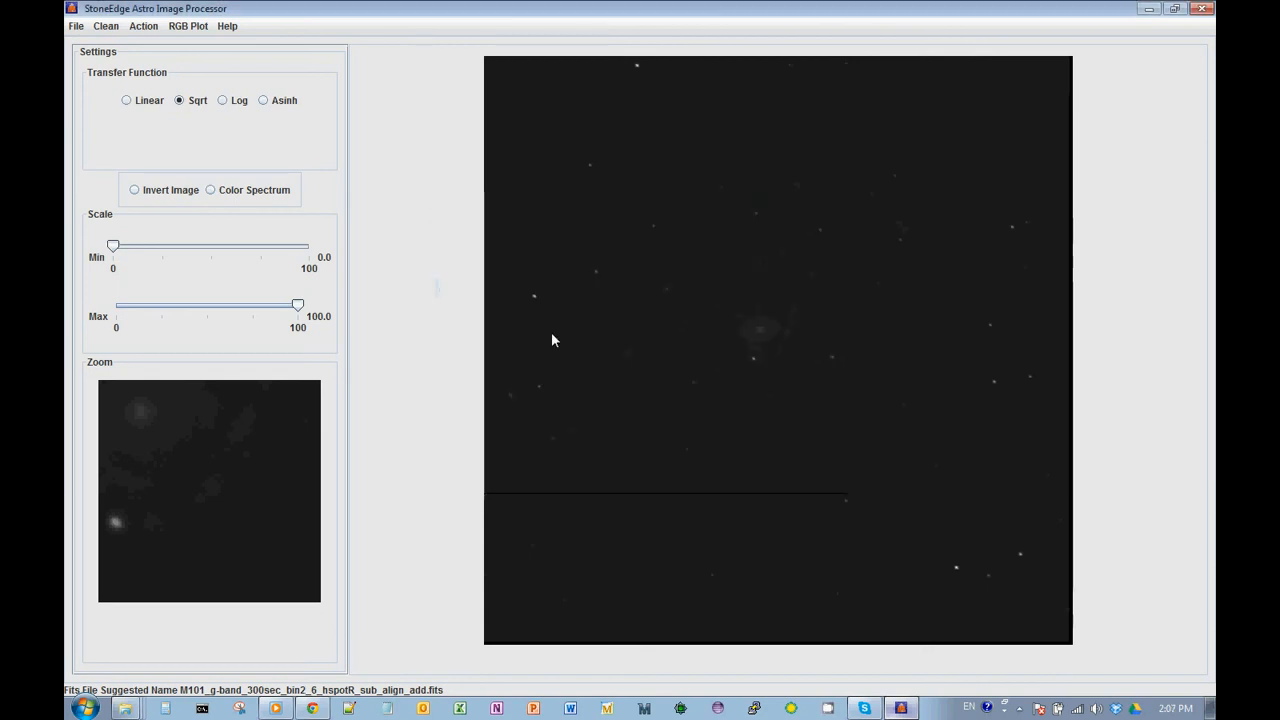
click(145, 27)
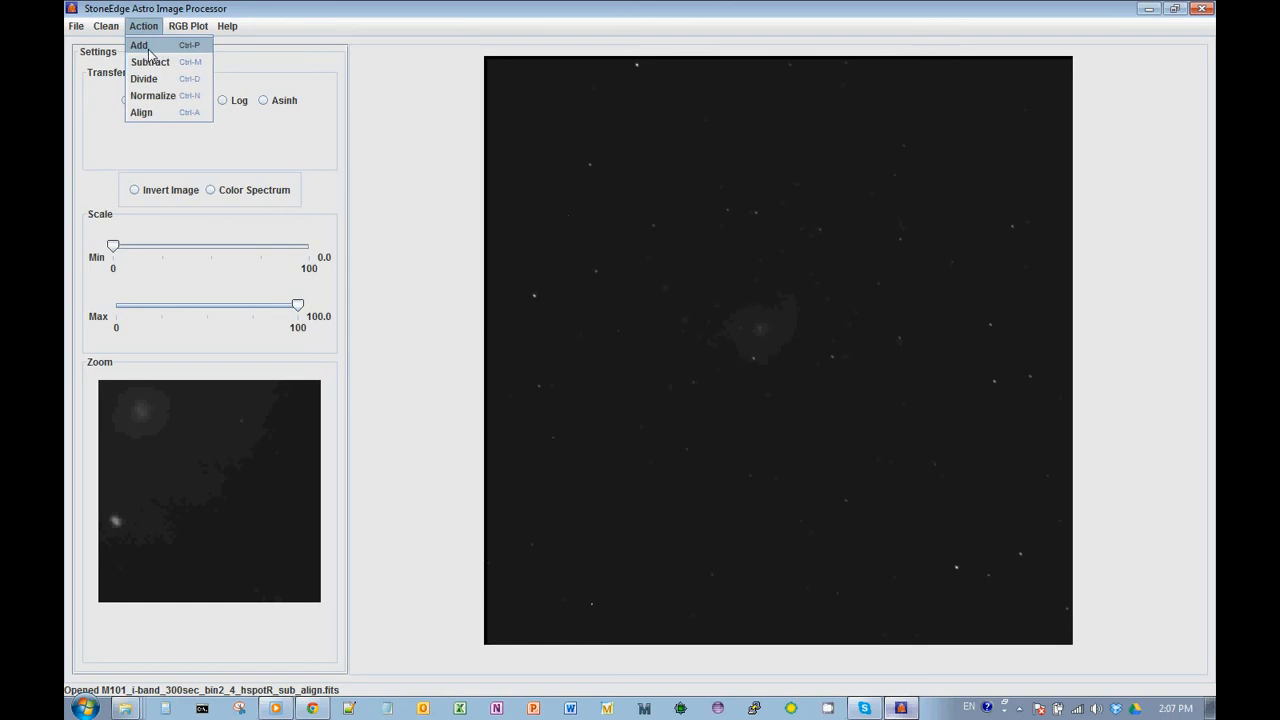
click(139, 46)
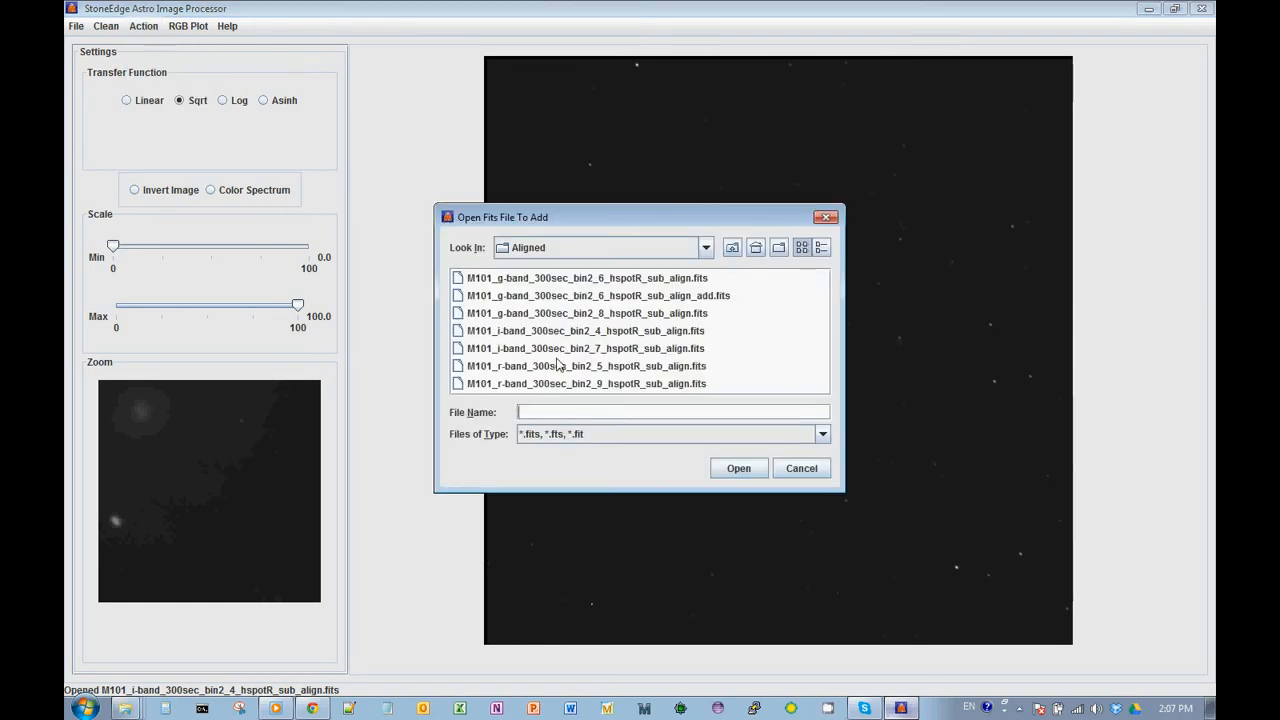
double_click(556, 350)
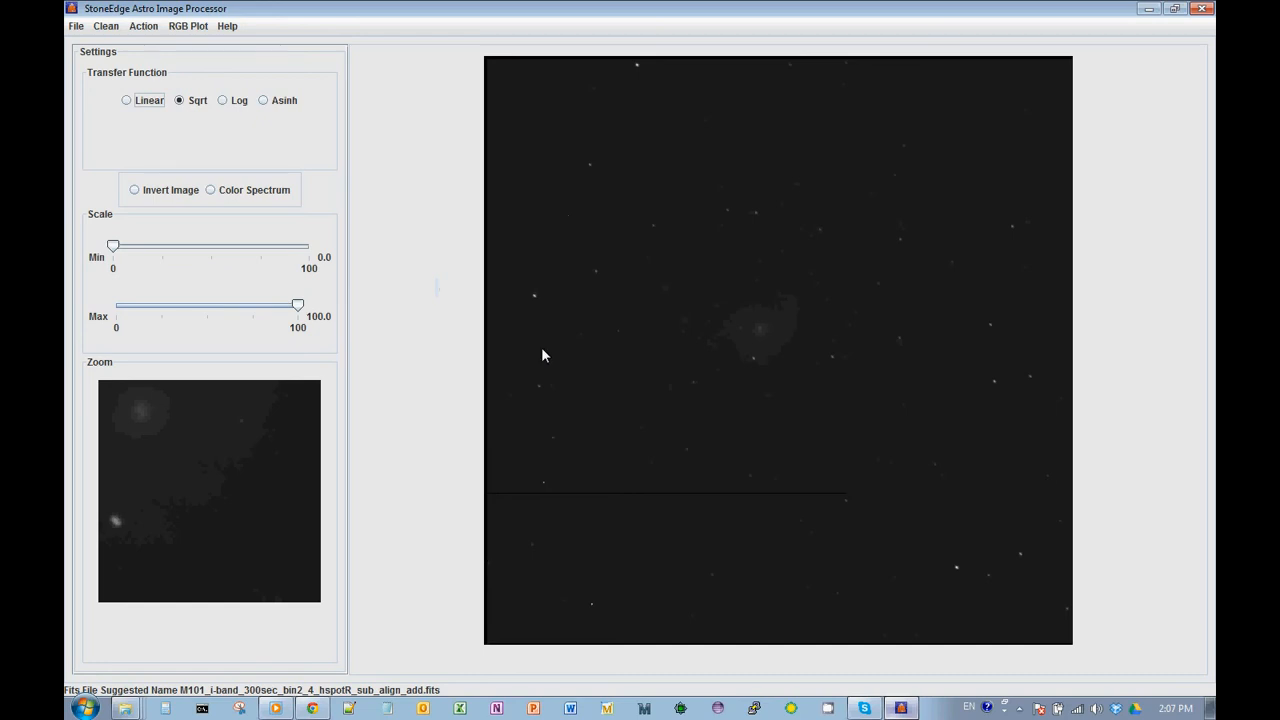
Save the summed i-band image as M101_i-band_300sec_bin2_4_hspotR_sub_align_add.fits in the Aligned folder
click(77, 27)
click(84, 64)
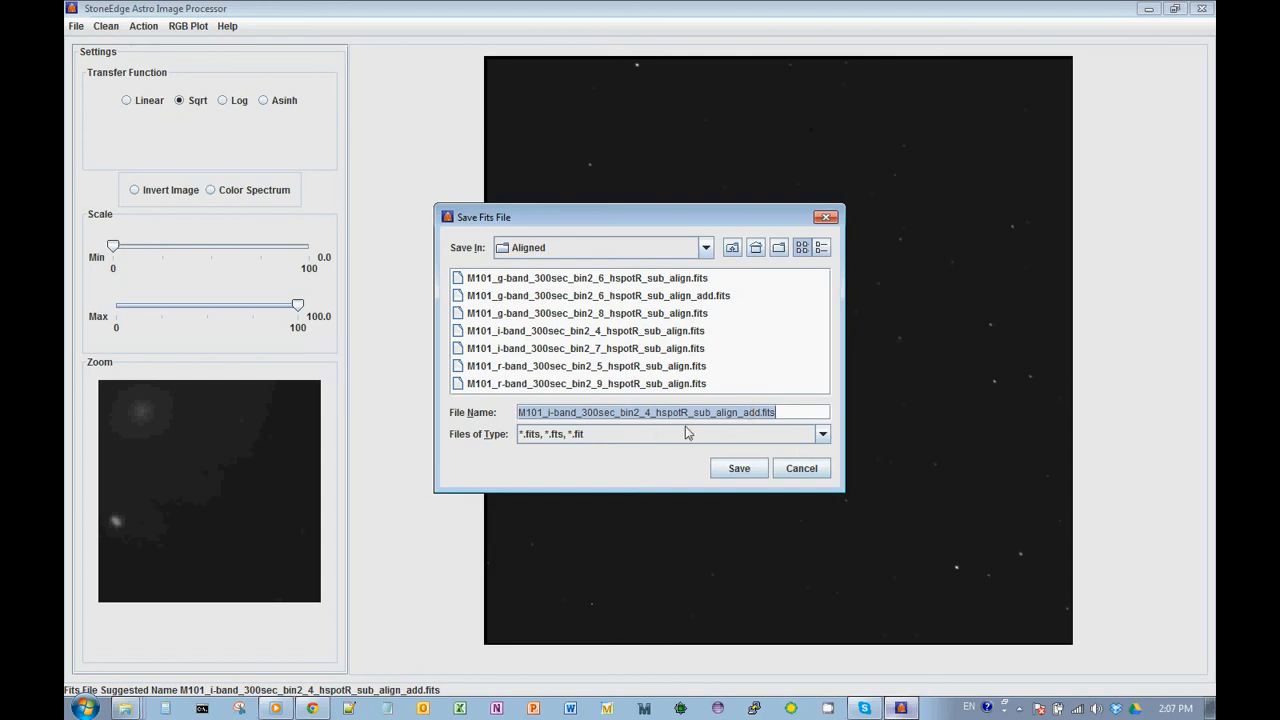
click(735, 472)
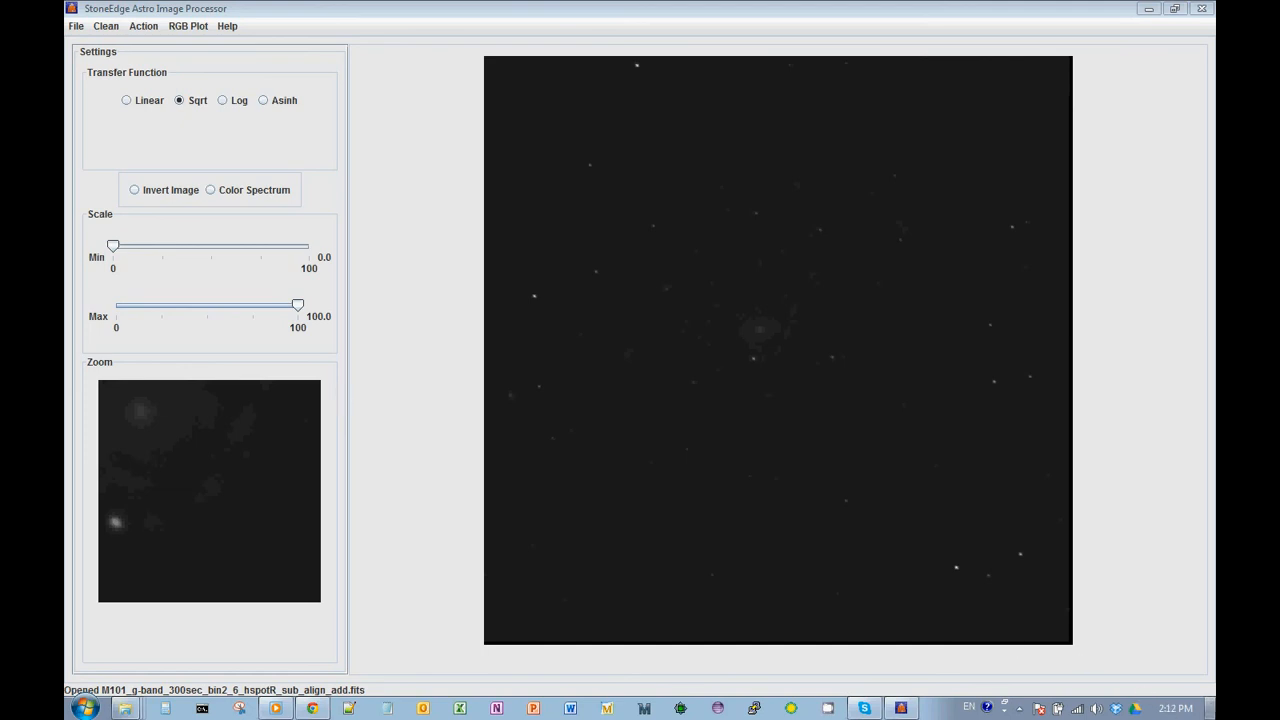
Switch to the desktop's Images folder and review the full names of the summed FITS files in its Added subfolder
click(1210, 710)
double_click(113, 200)
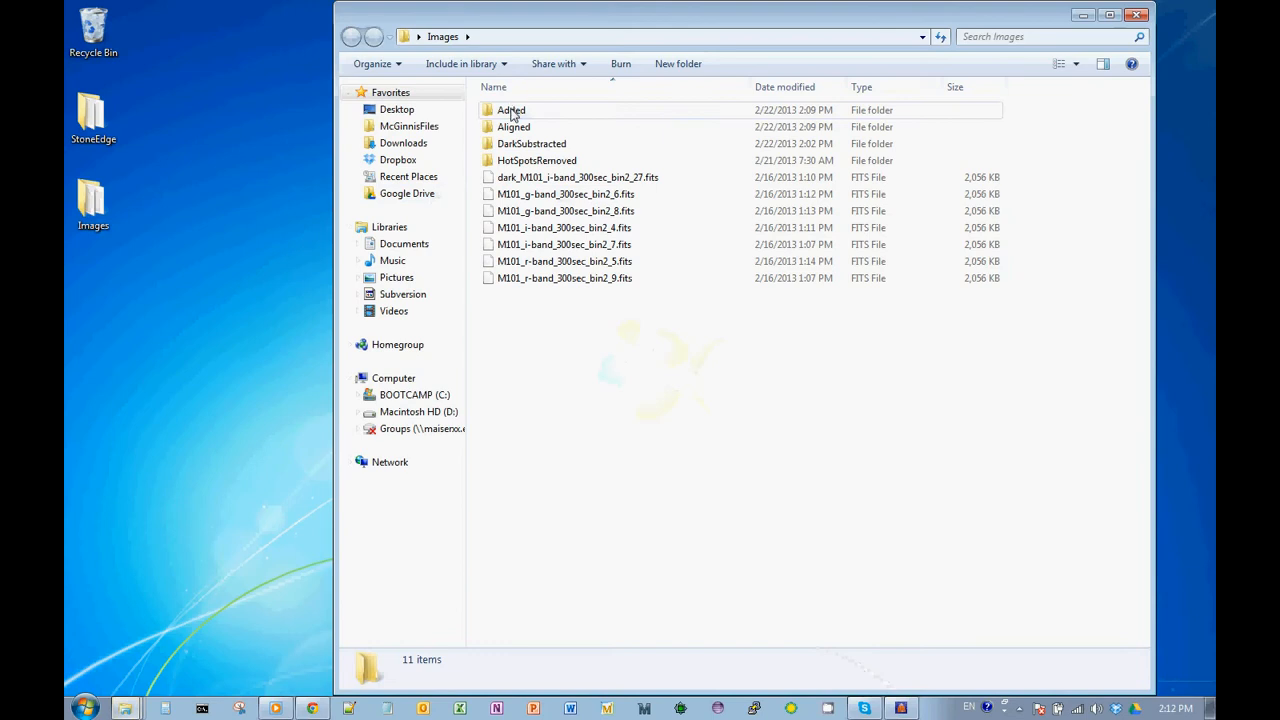
double_click(511, 112)
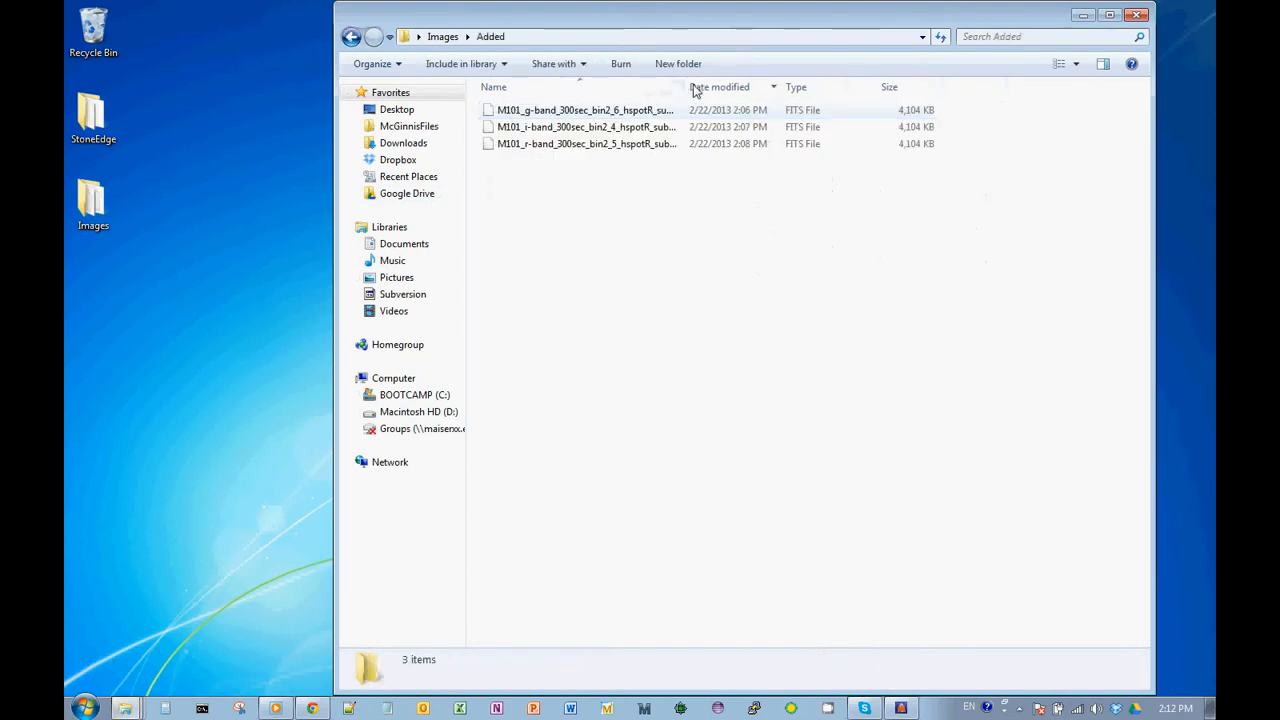
drag(685, 86, 768, 86)
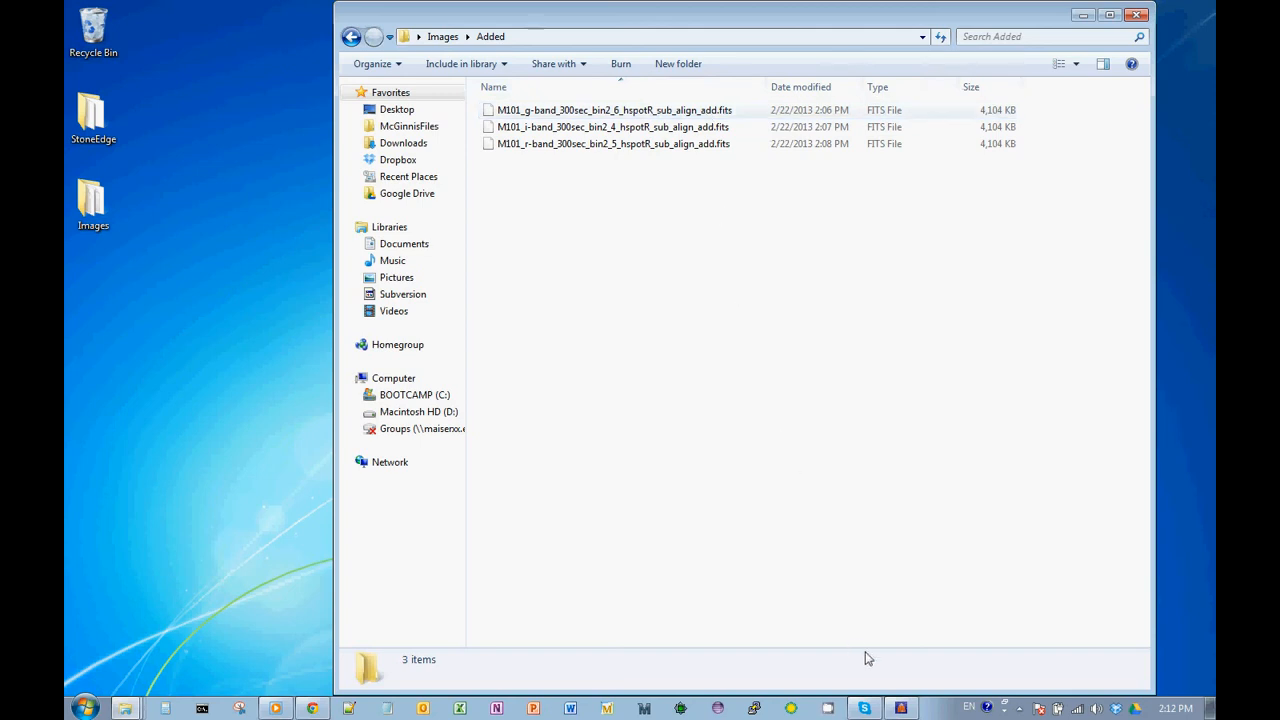
Switch back to StoneEdge Astro Image Processor and open M101_g-band_300sec_bin2_6_hspotR_sub_align_add.fits from the Added folder
click(901, 708)
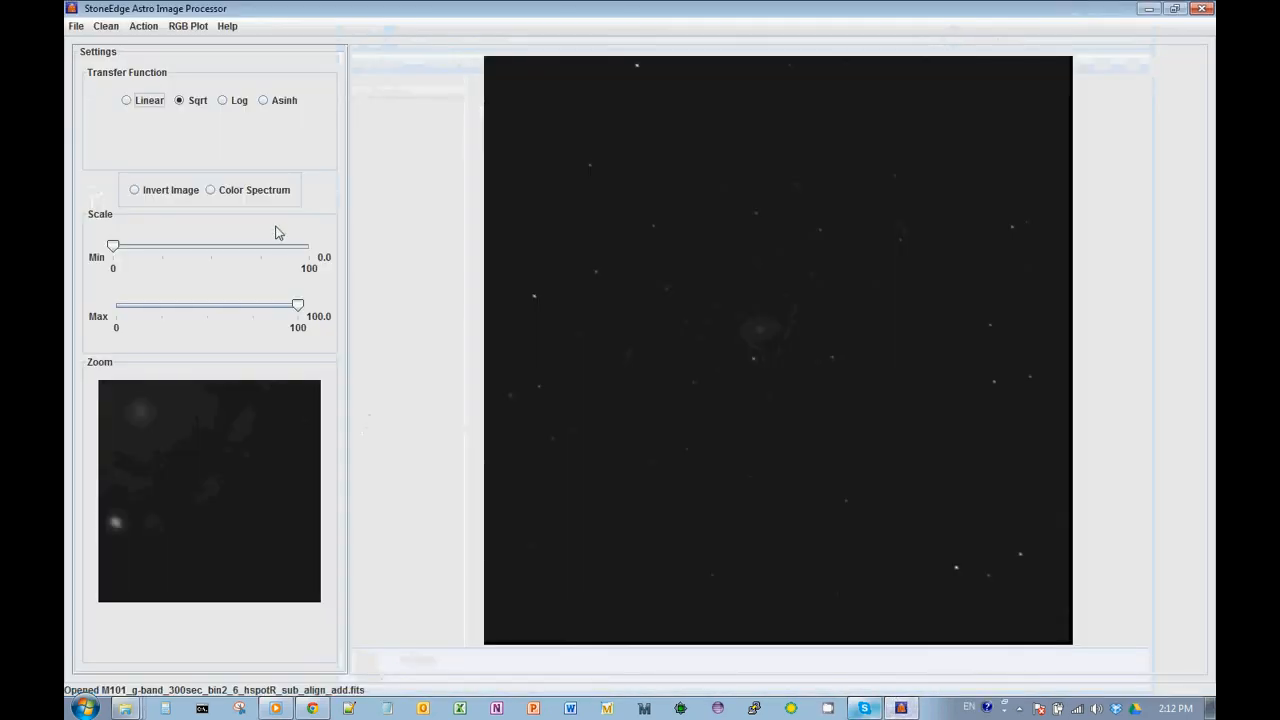
click(75, 26)
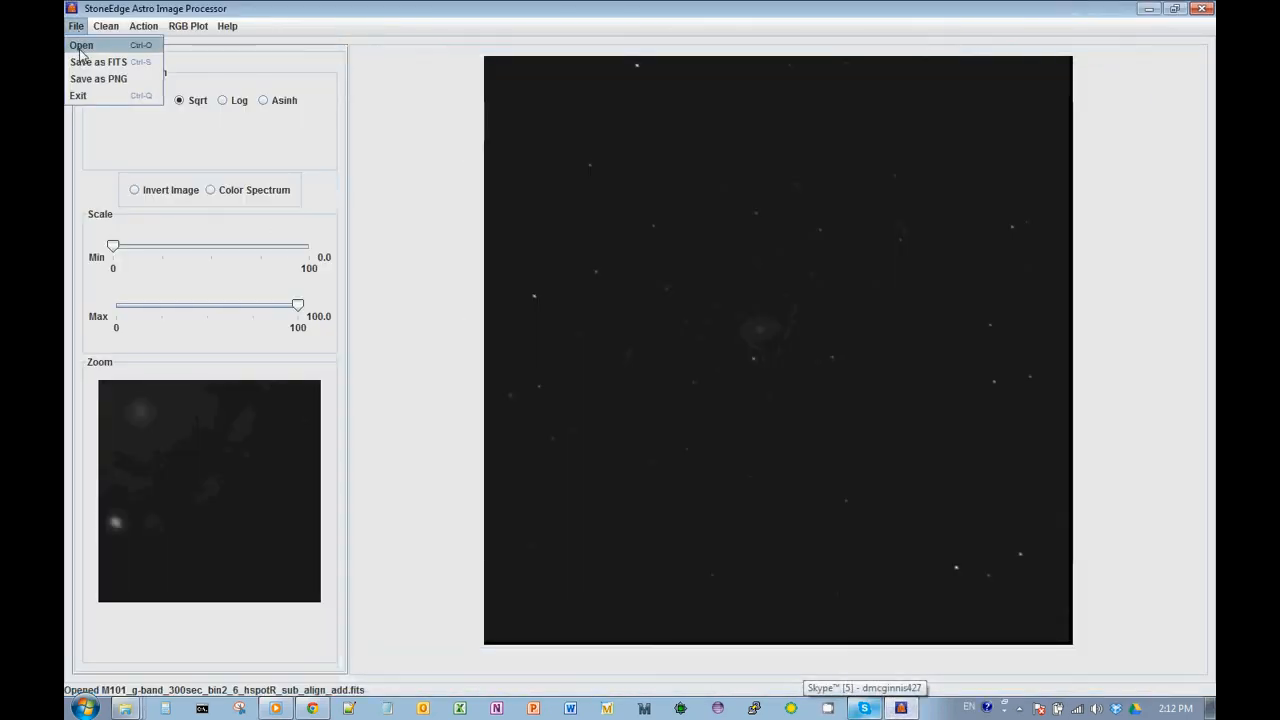
click(84, 44)
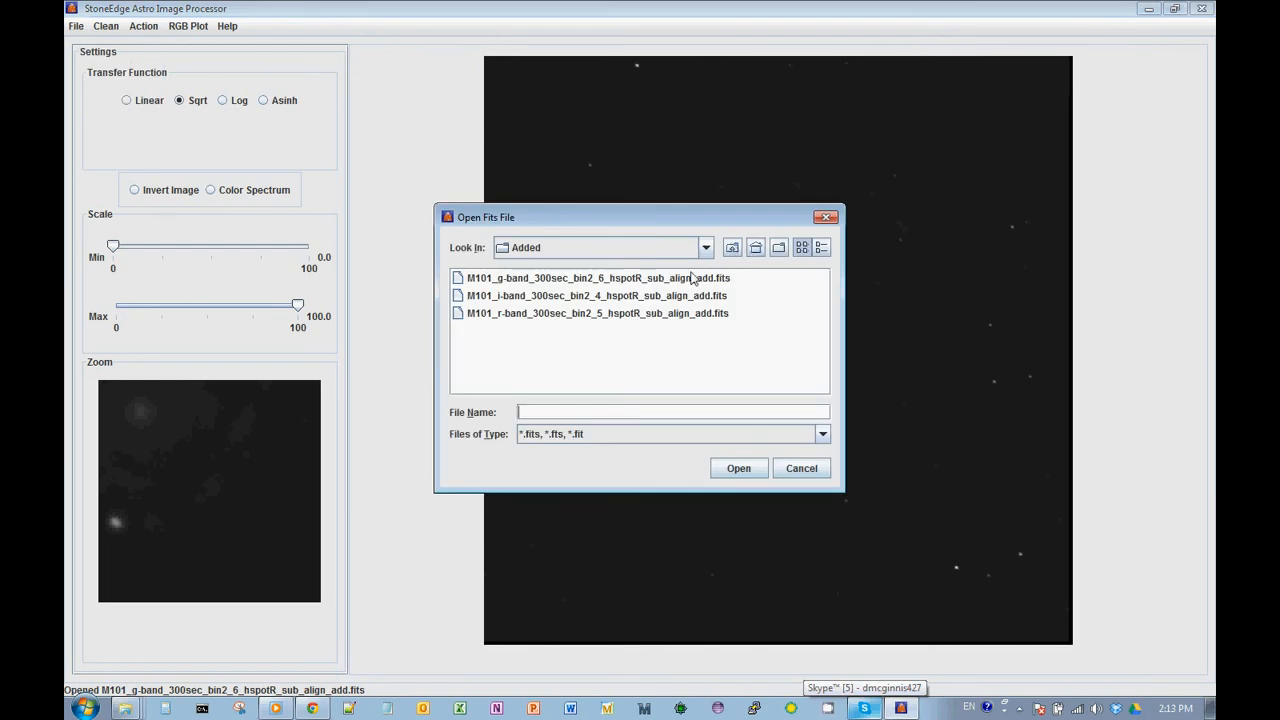
double_click(573, 279)
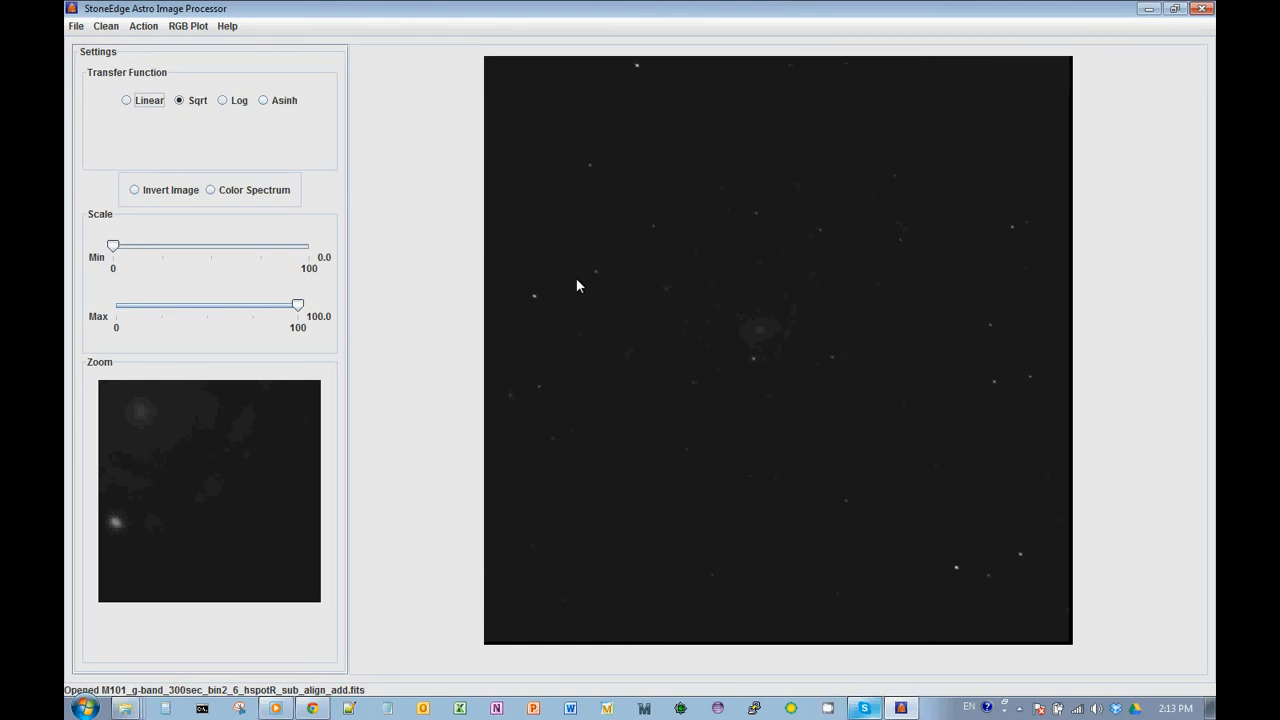
Normalize the g-band image to M101_r-band_300sec_bin2_5_hspotR_sub_align_add.fits and save it as M101_g-band_300sec_bin2_6_hspotR_sub_align_add_norm.fits in Added
click(142, 27)
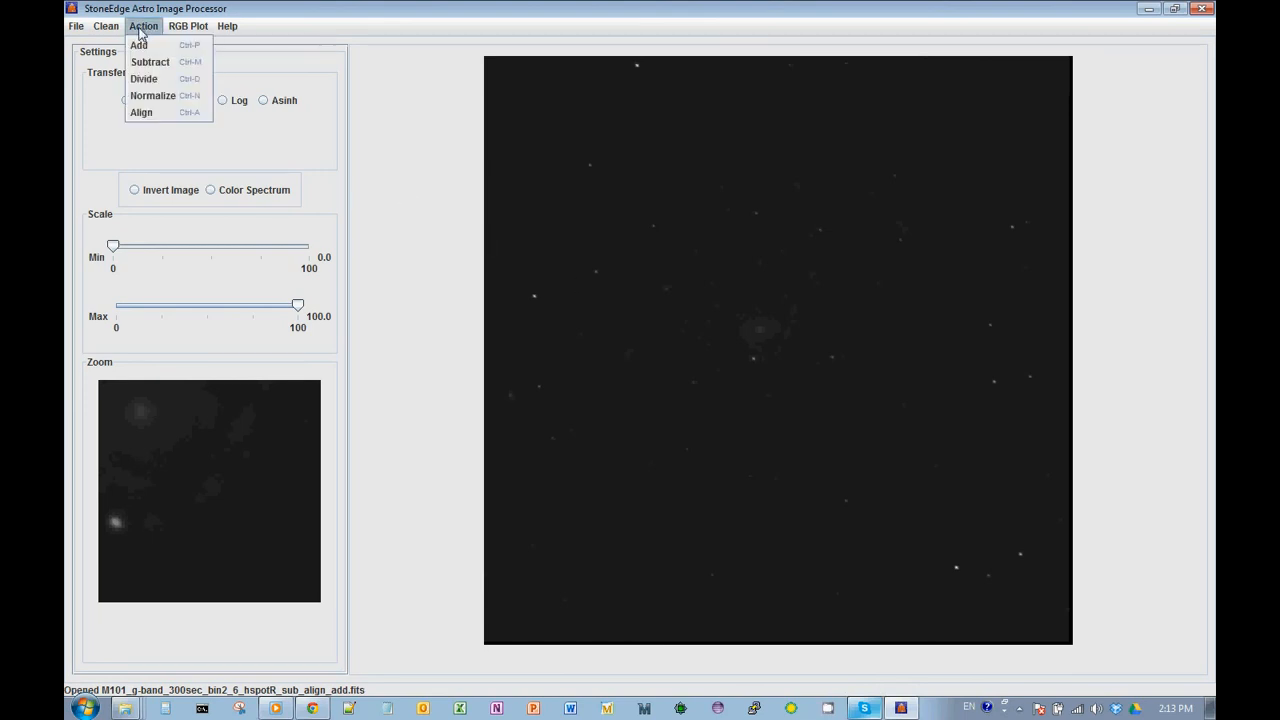
click(146, 96)
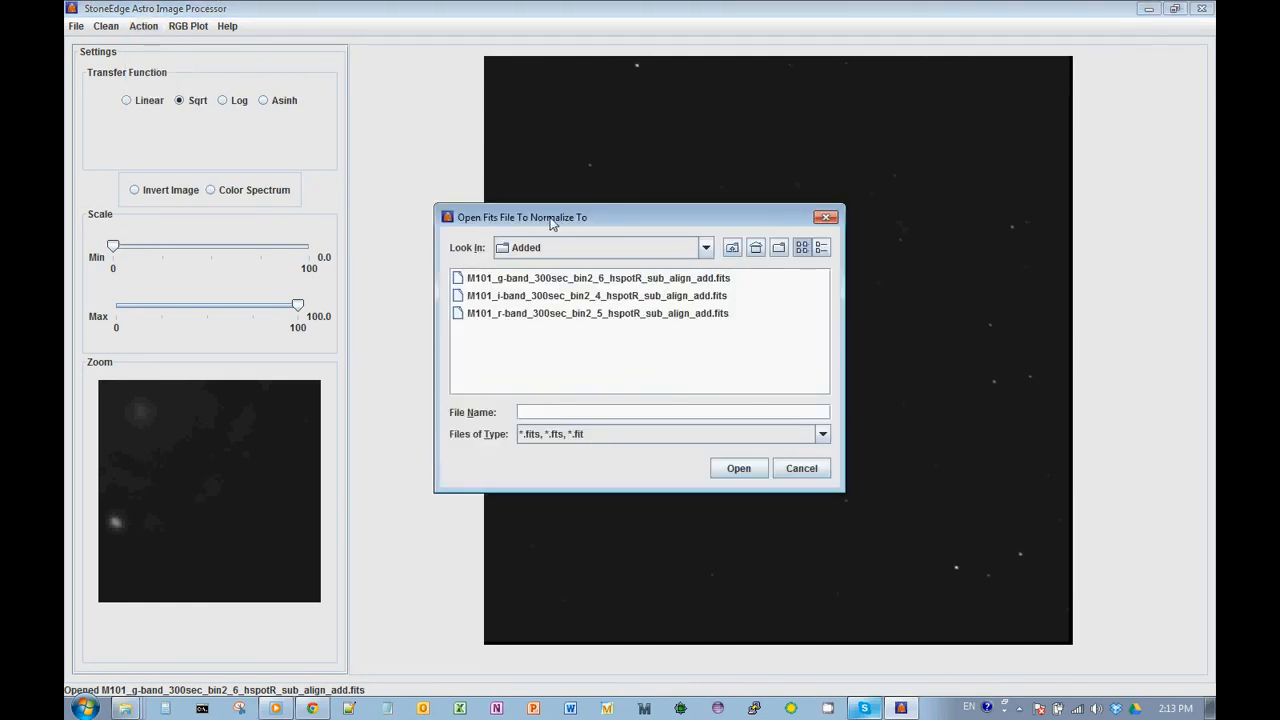
double_click(537, 313)
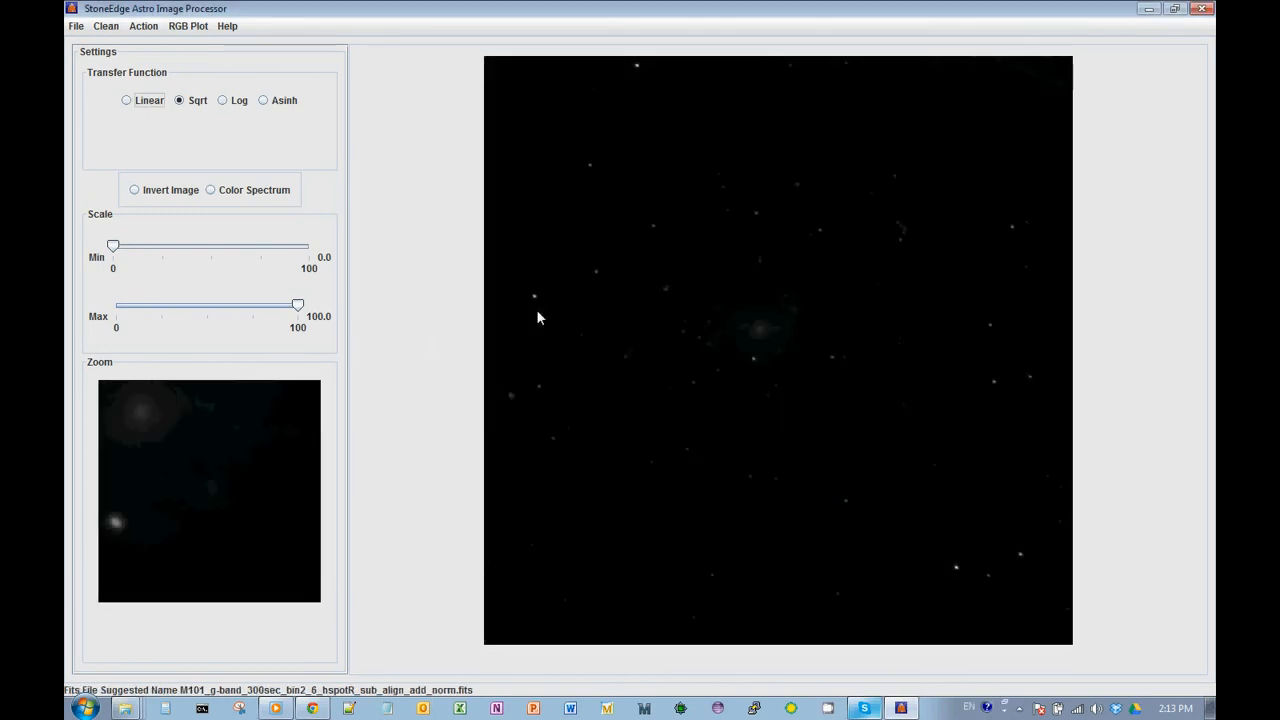
click(76, 30)
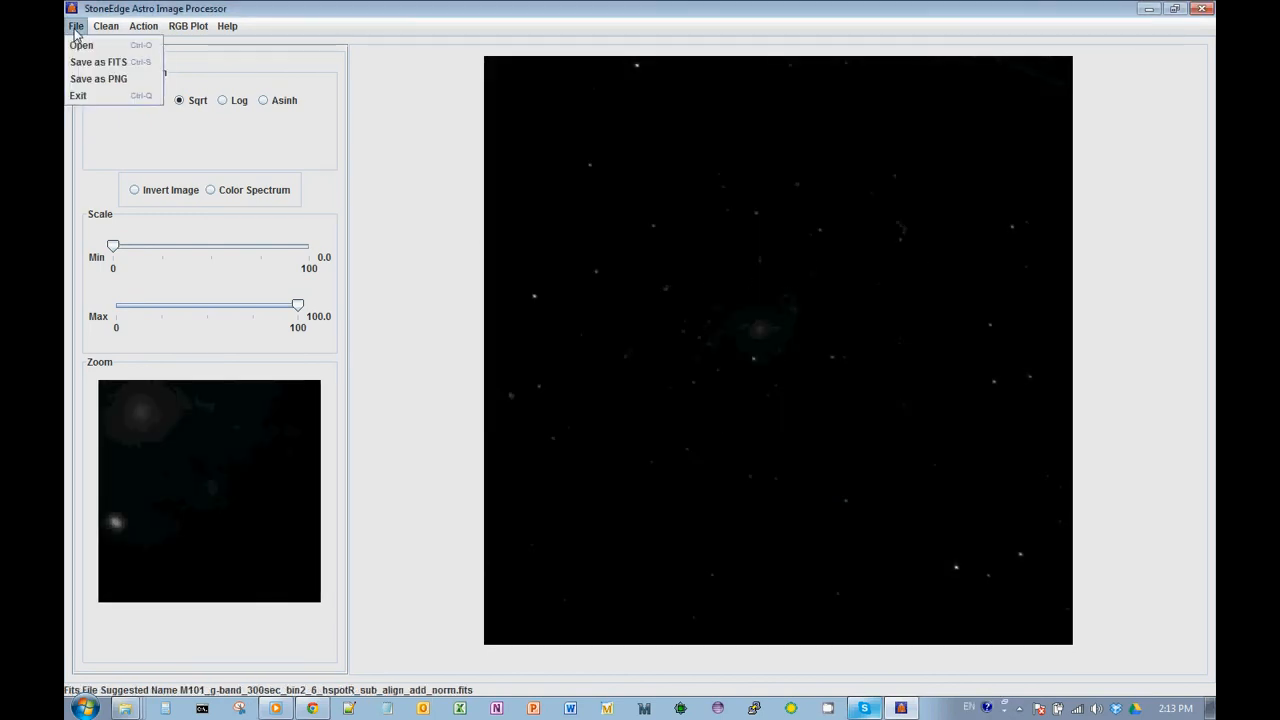
click(80, 64)
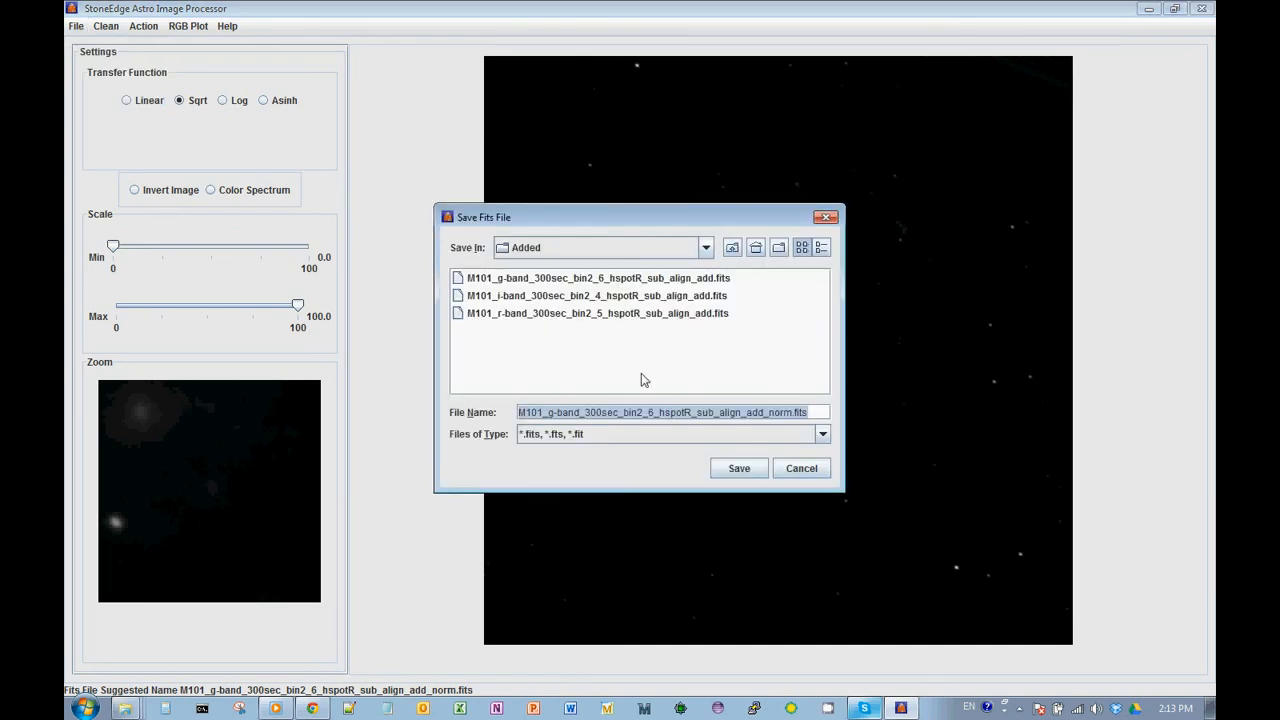
click(744, 466)
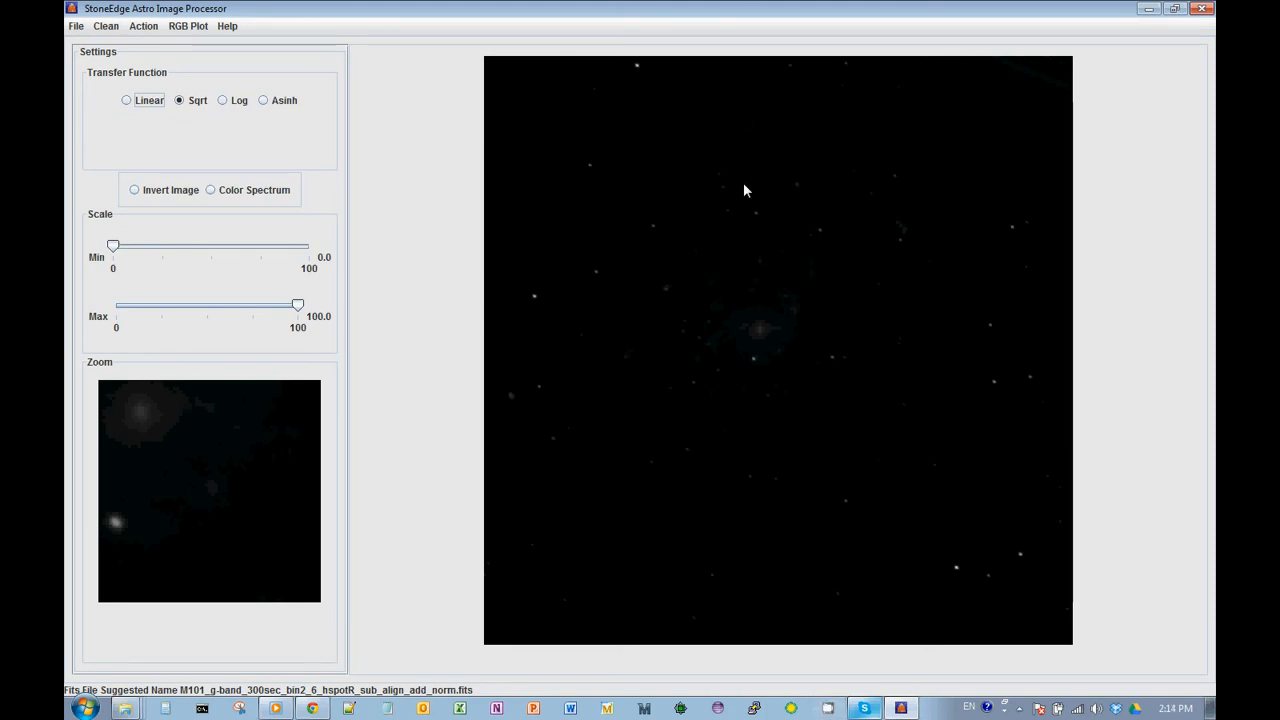
Open the summed i-band image M101_i-band_300sec_bin2_4_hspotR_sub_align_add.fits from the Added folder
click(75, 26)
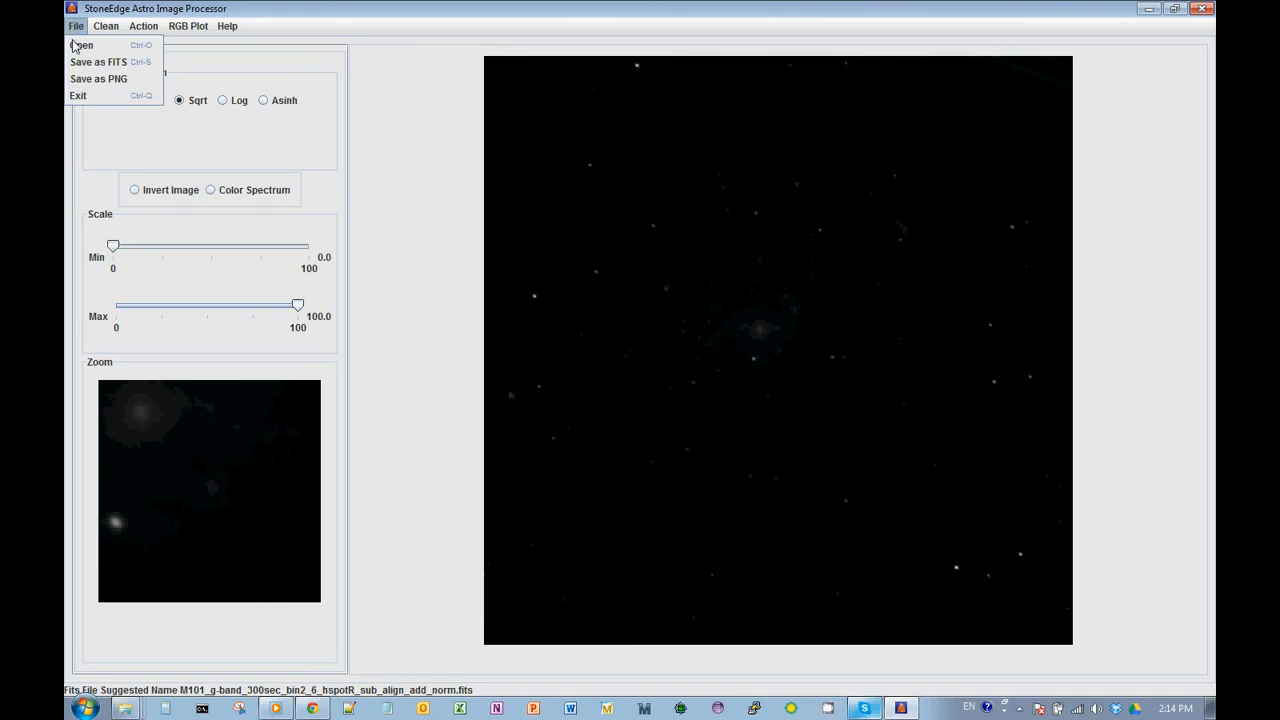
click(85, 40)
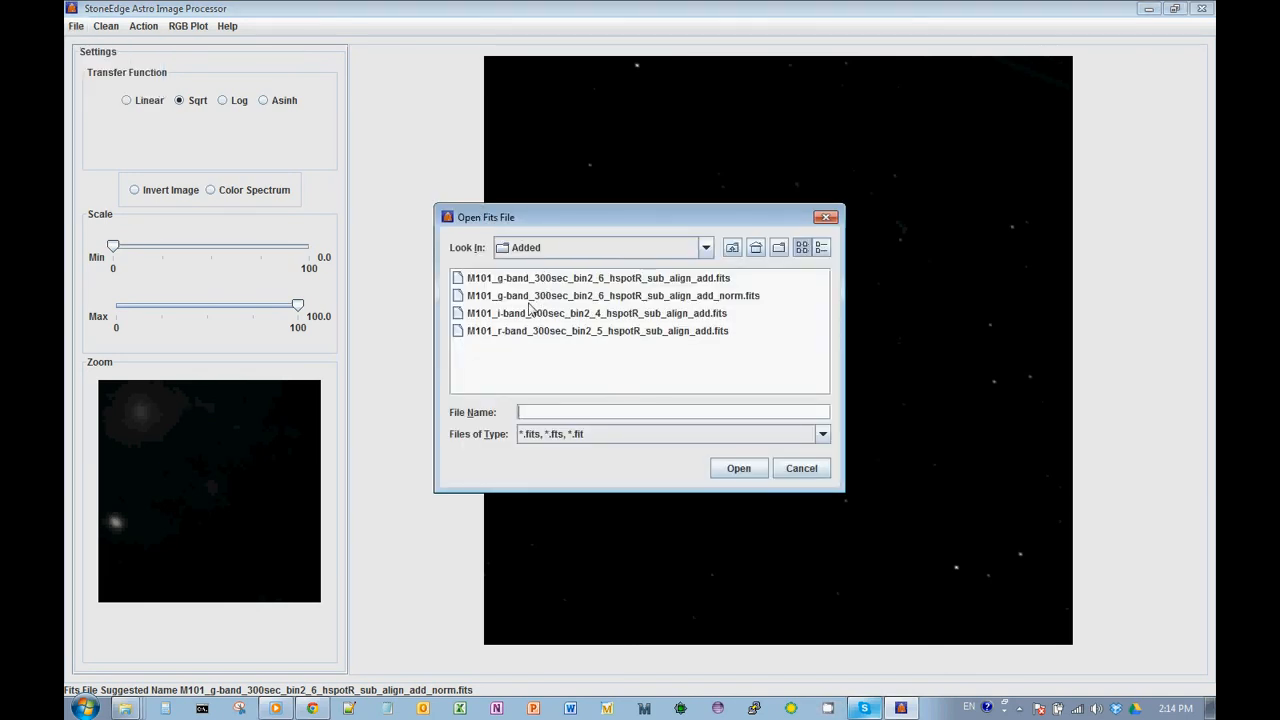
double_click(531, 313)
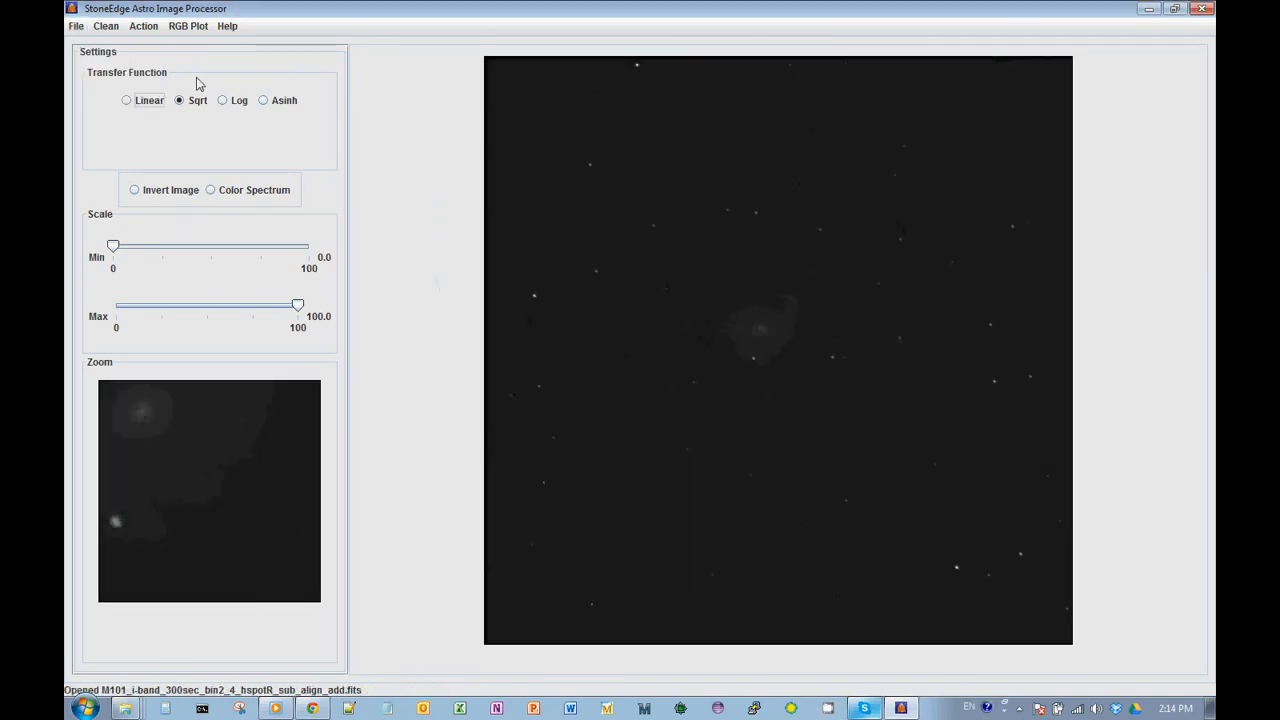
Normalize the i-band image to M101_r-band_300sec_bin2_5_hspotR_sub_align_add.fits and save it as M101_i-band_300sec_bin2_4_hspotR_sub_align_add_norm.fits in Added
click(137, 28)
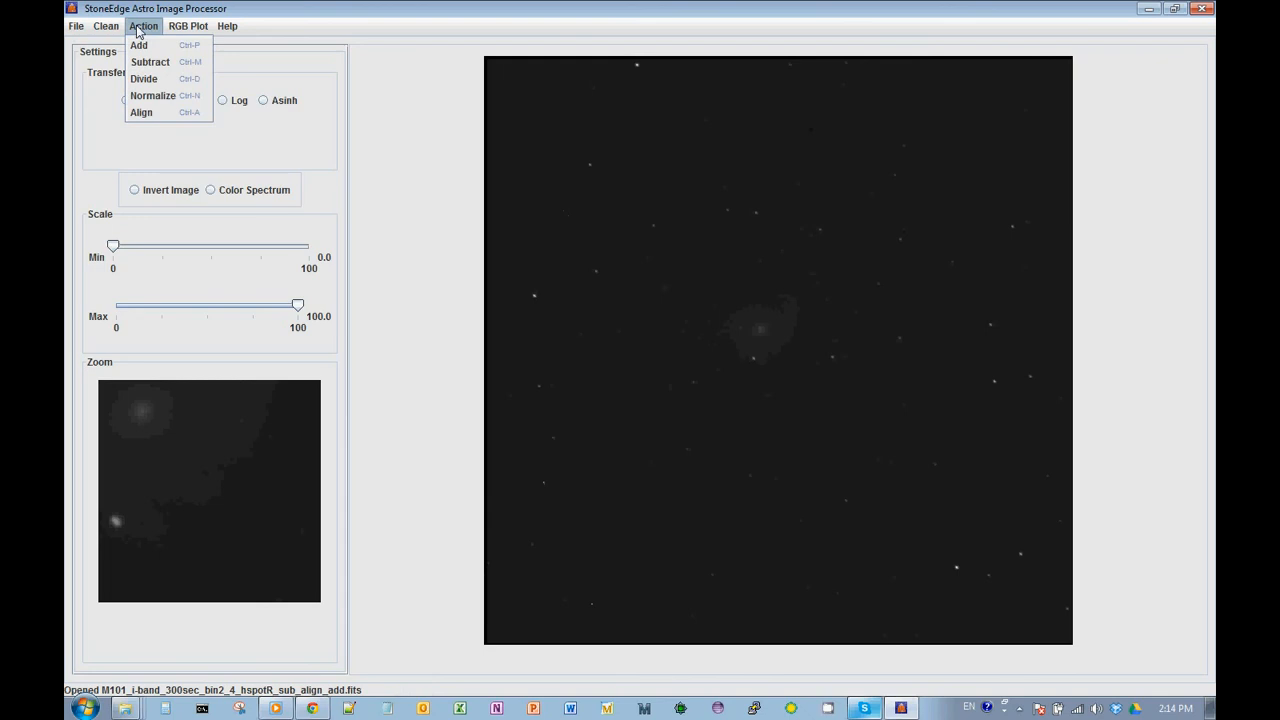
click(155, 96)
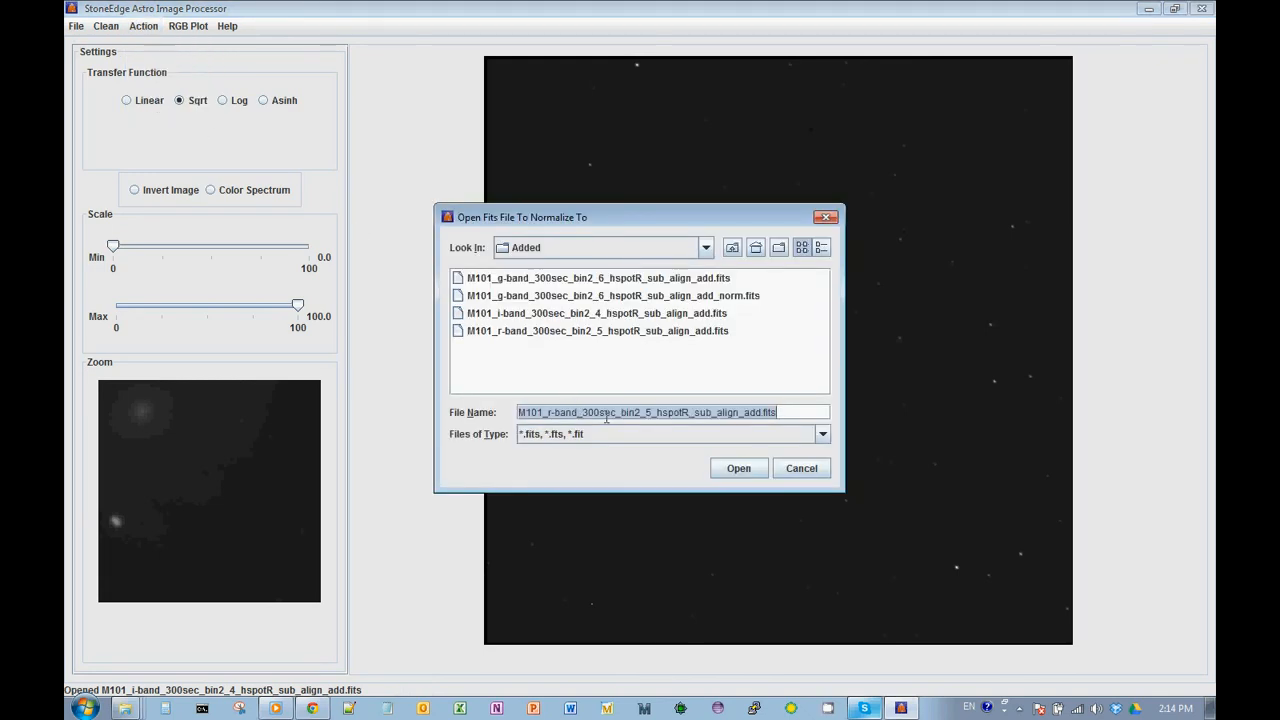
click(738, 469)
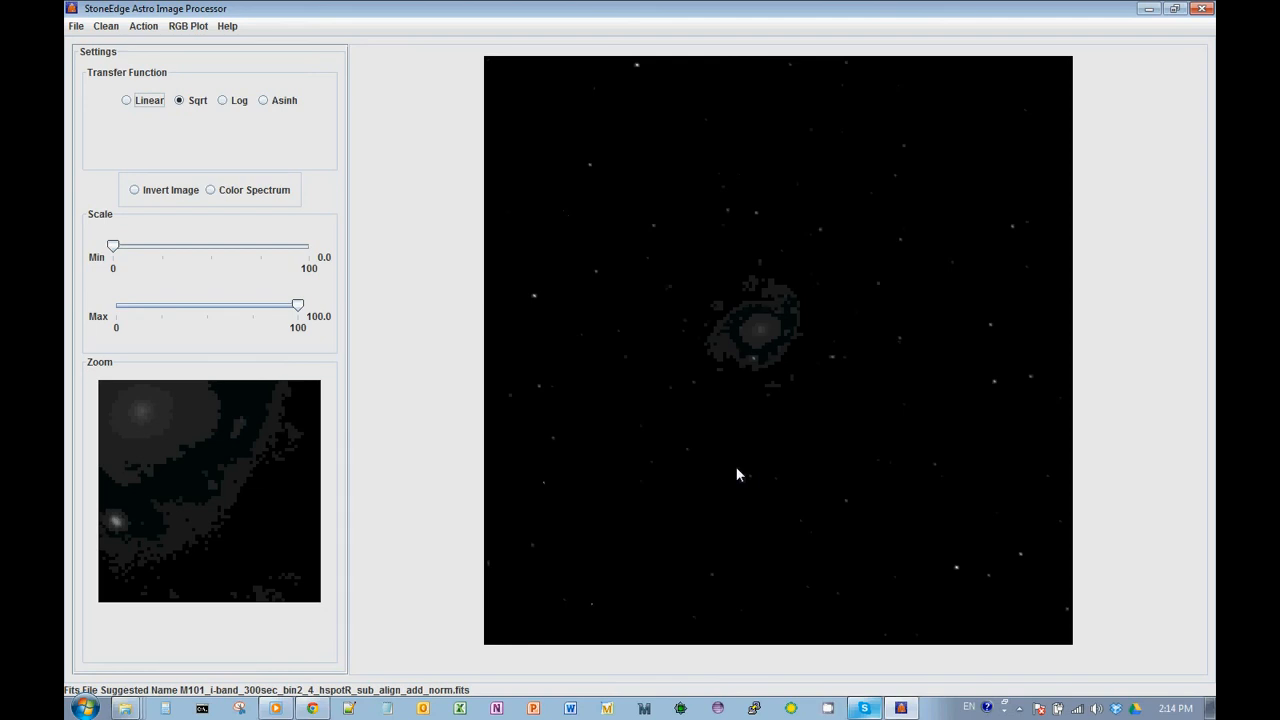
click(76, 26)
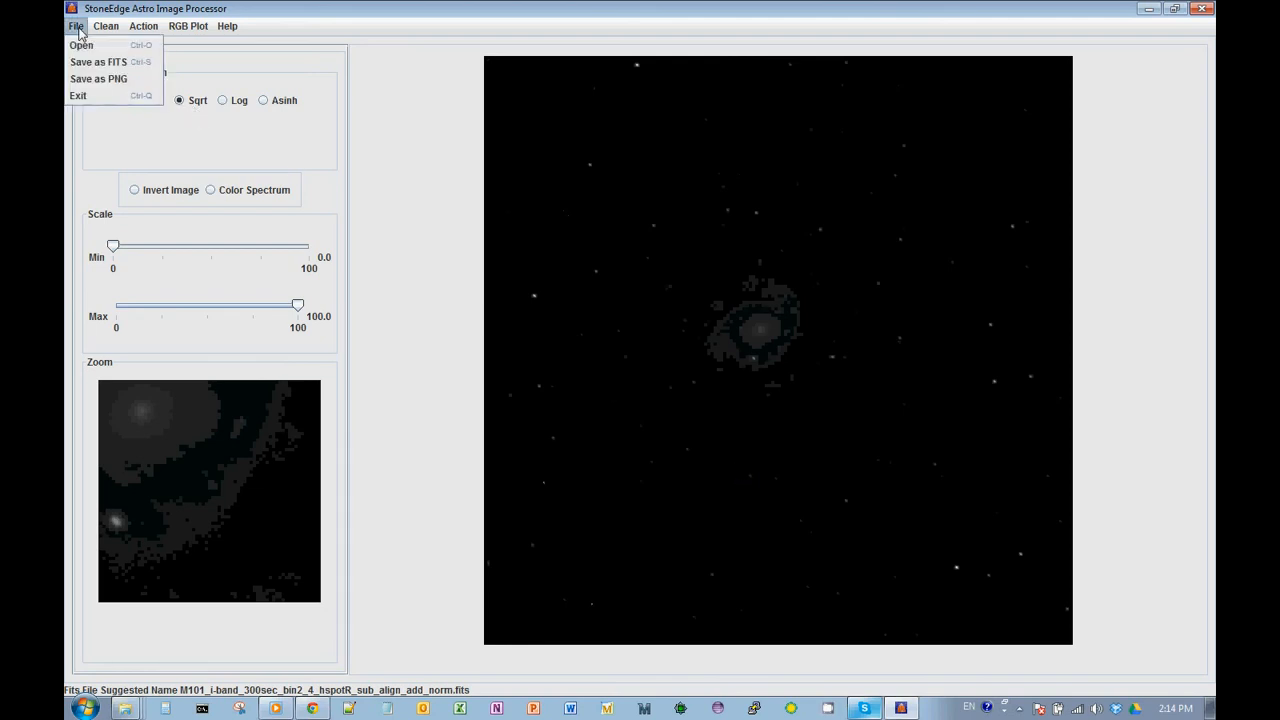
click(86, 66)
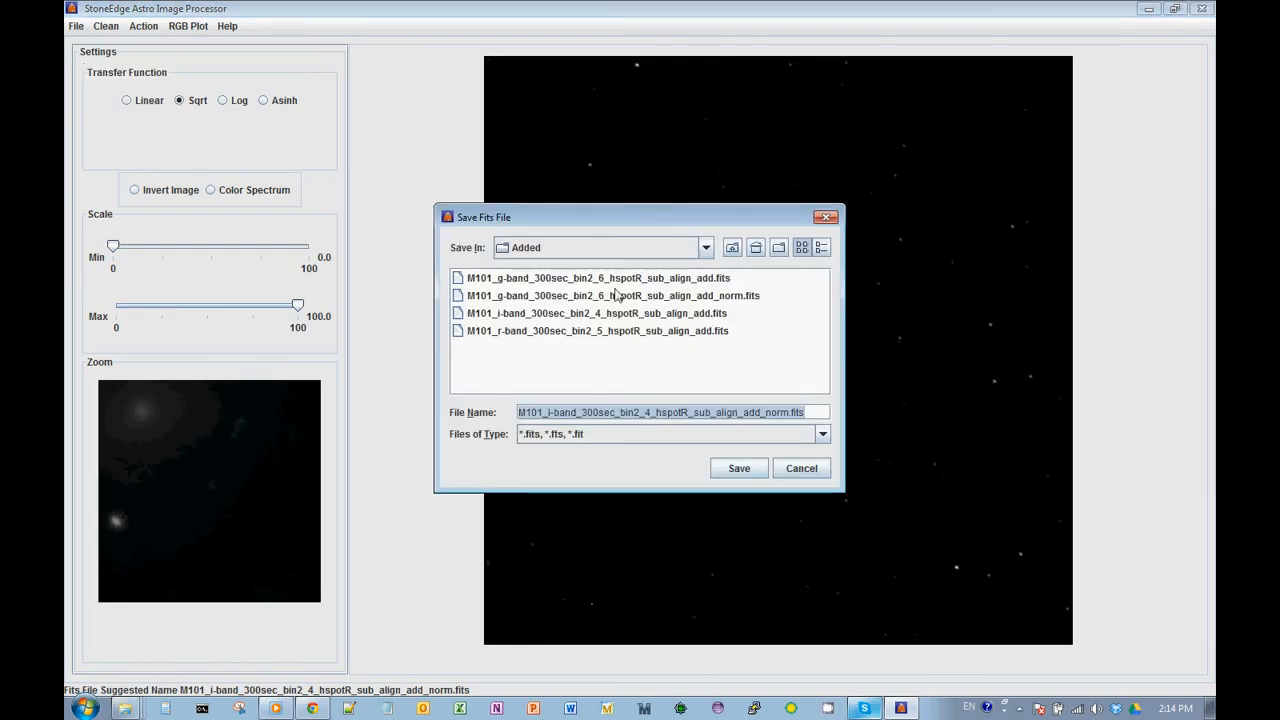
click(740, 468)
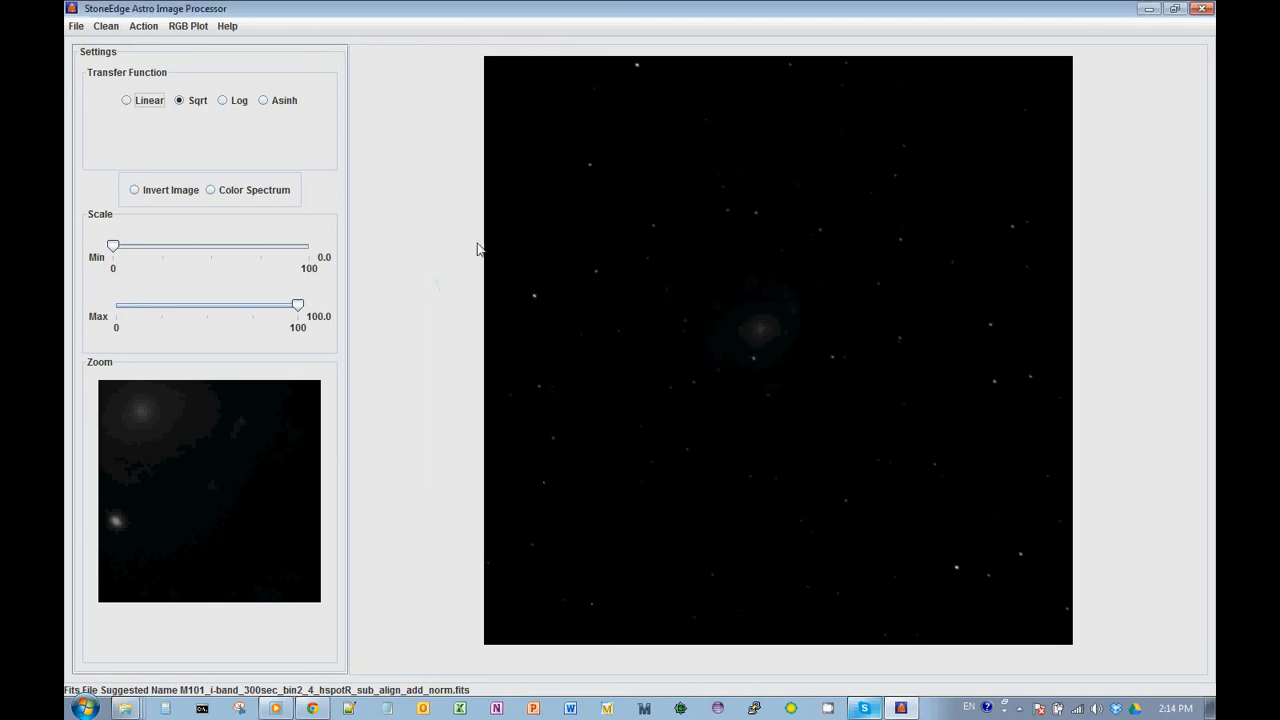
Open the summed r-band image M101_r-band_300sec_bin2_5_hspotR_sub_align_add.fits from the Added folder
click(78, 28)
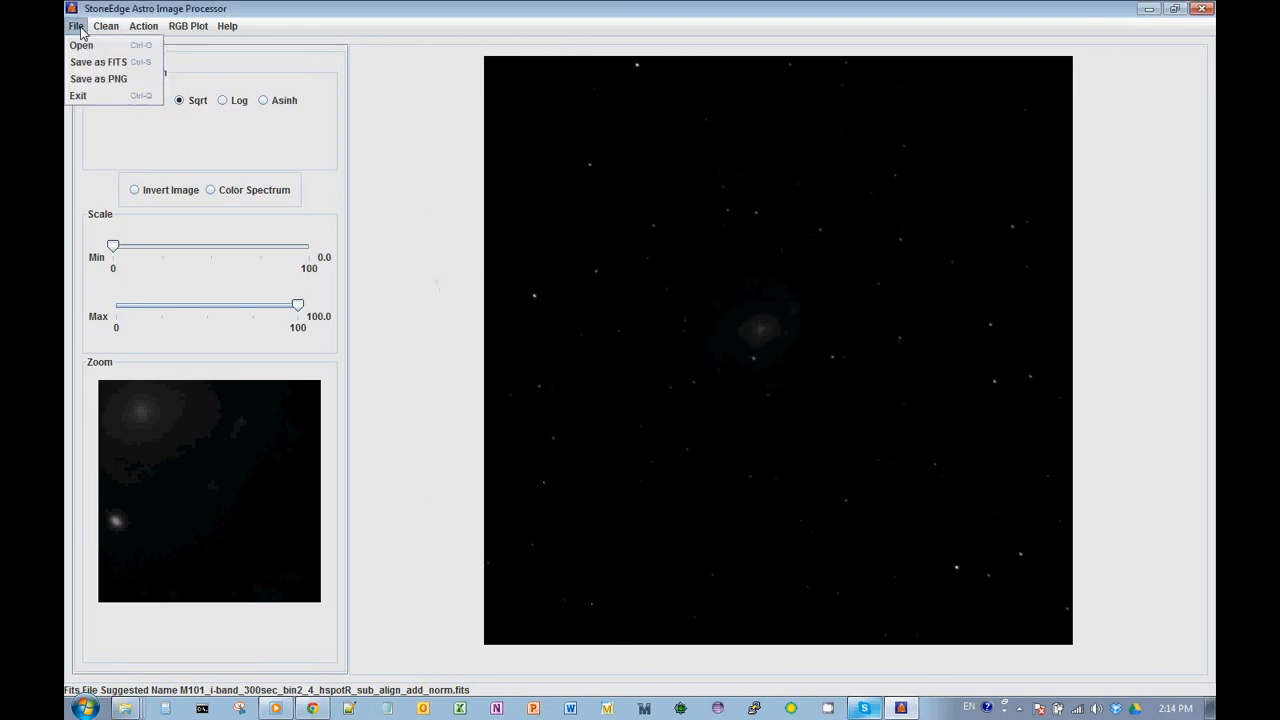
click(82, 46)
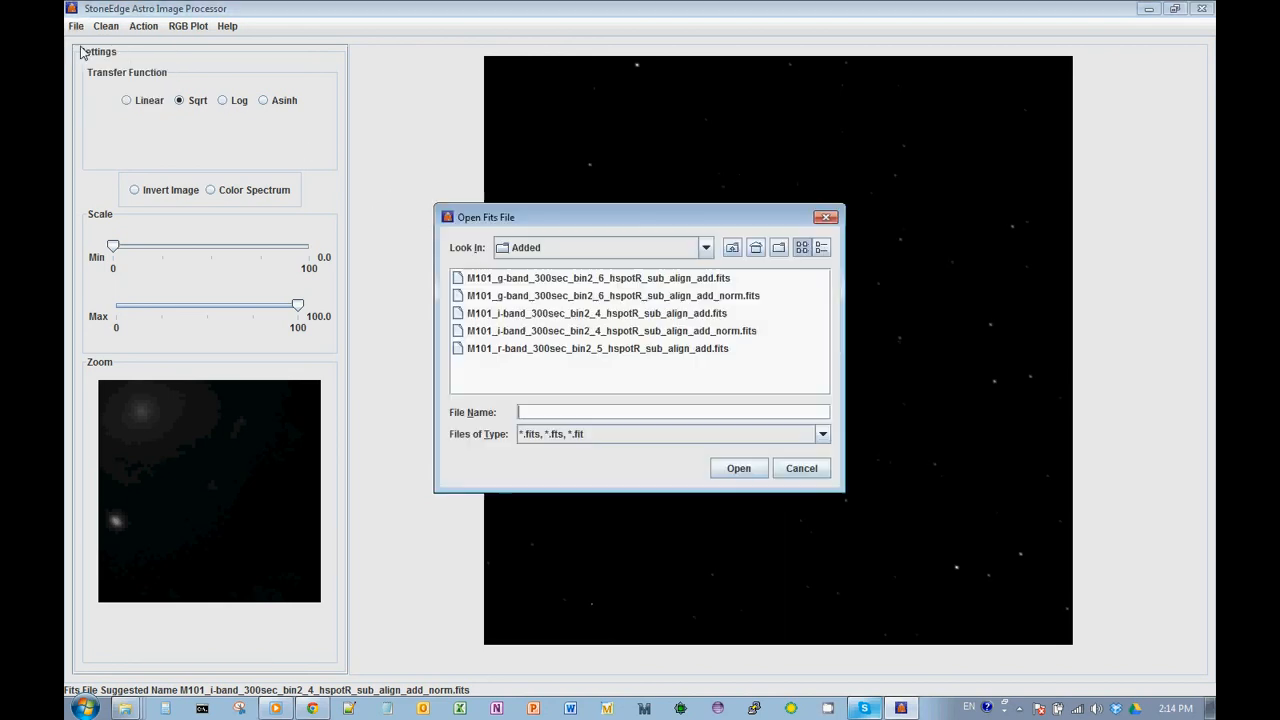
click(615, 356)
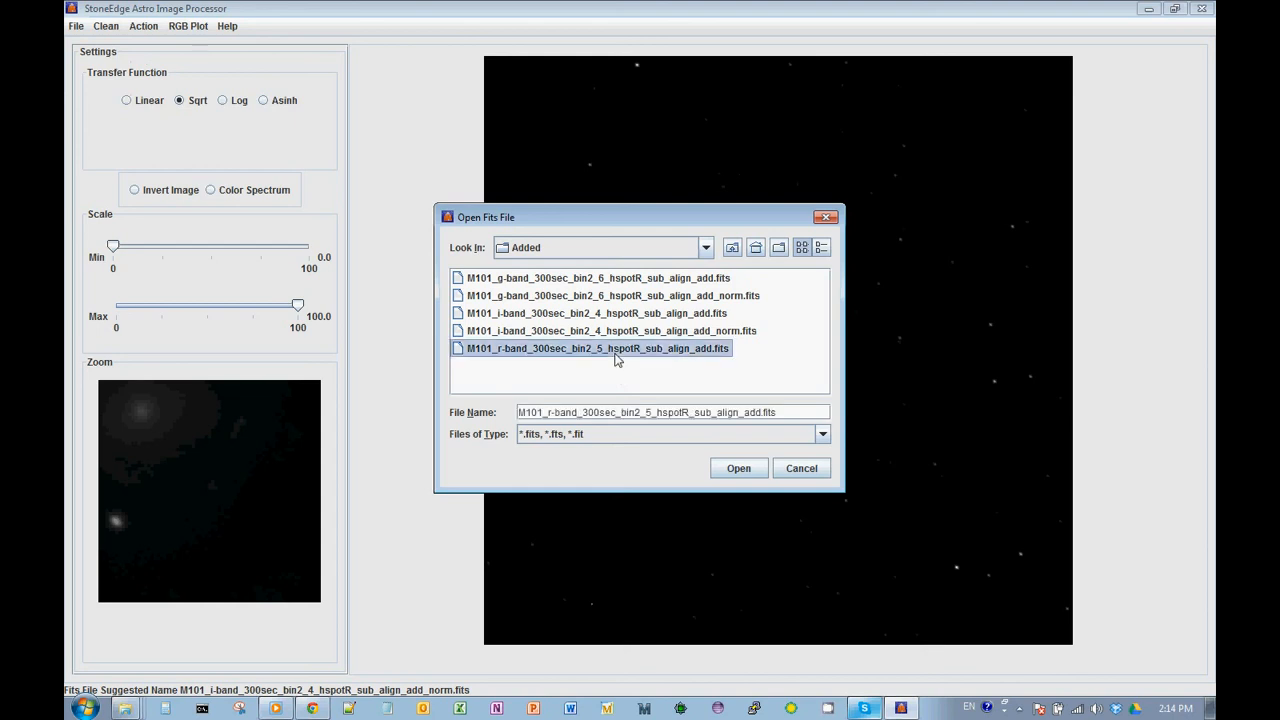
click(736, 470)
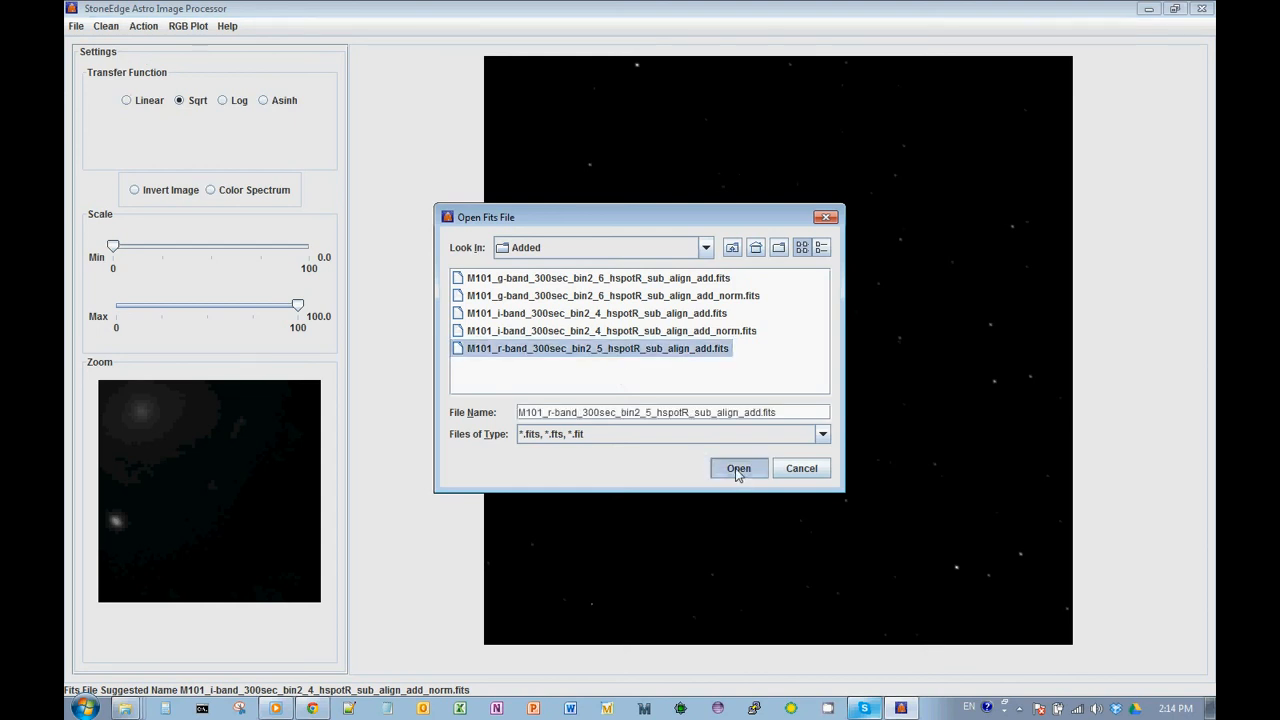
Normalize the r-band image to its own file and save it as M101_r-band_300sec_bin2_5_hspotR_sub_align_add_norm.fits in Added
click(140, 28)
click(151, 100)
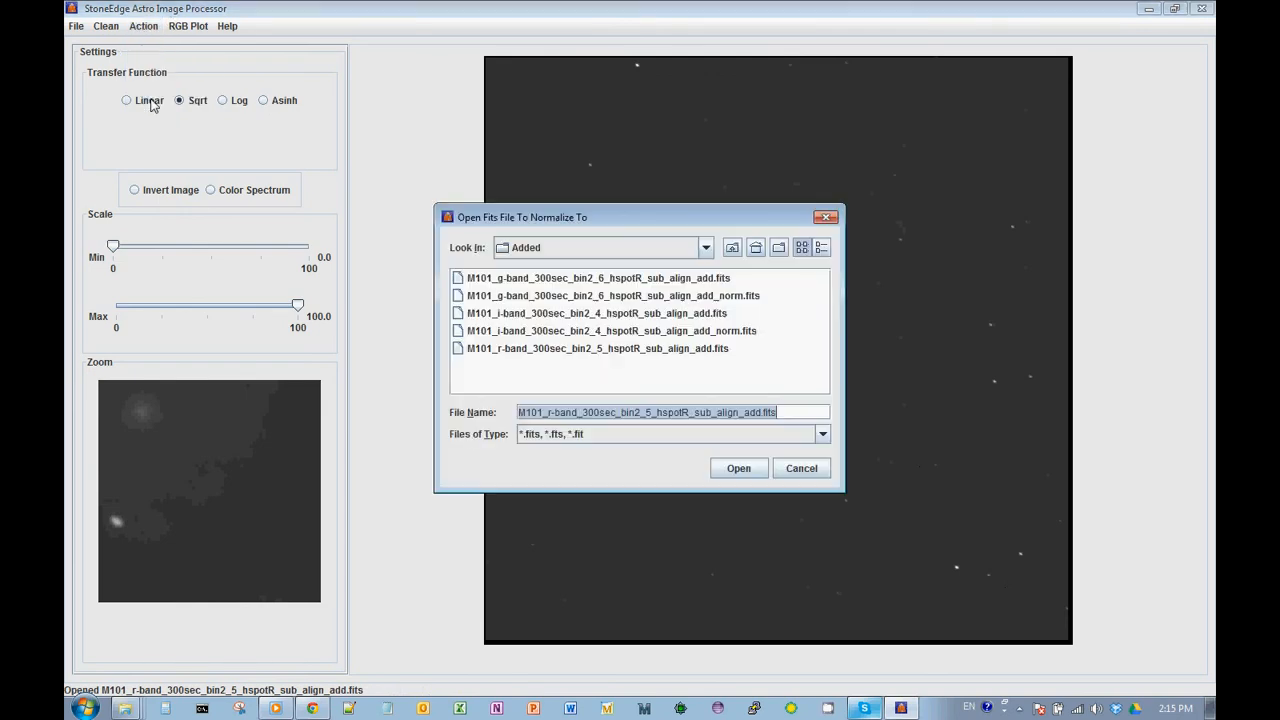
click(737, 469)
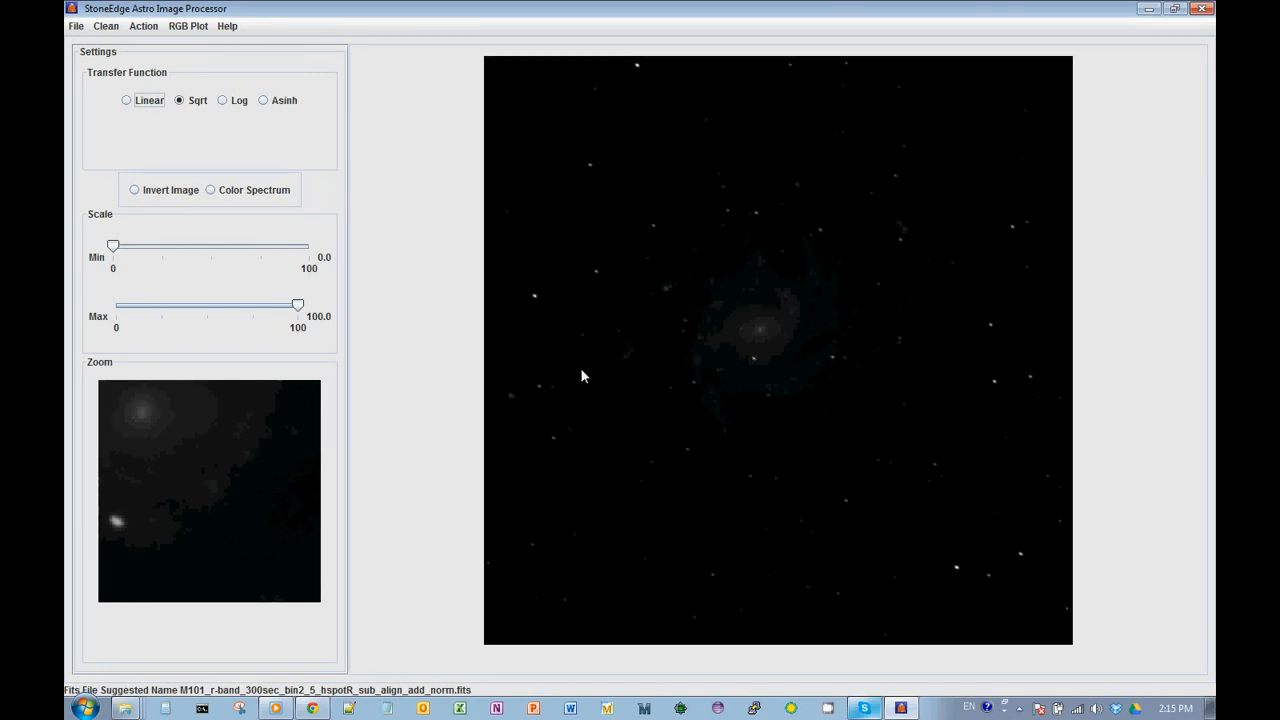
click(75, 27)
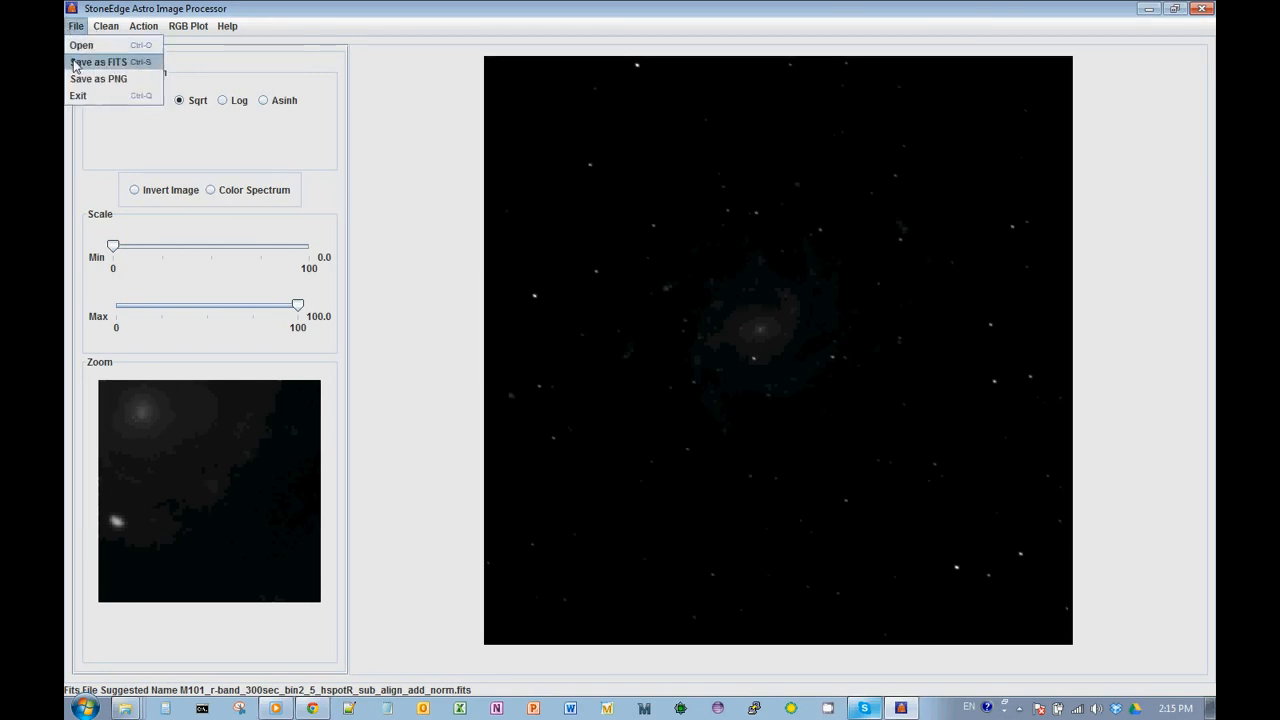
click(74, 63)
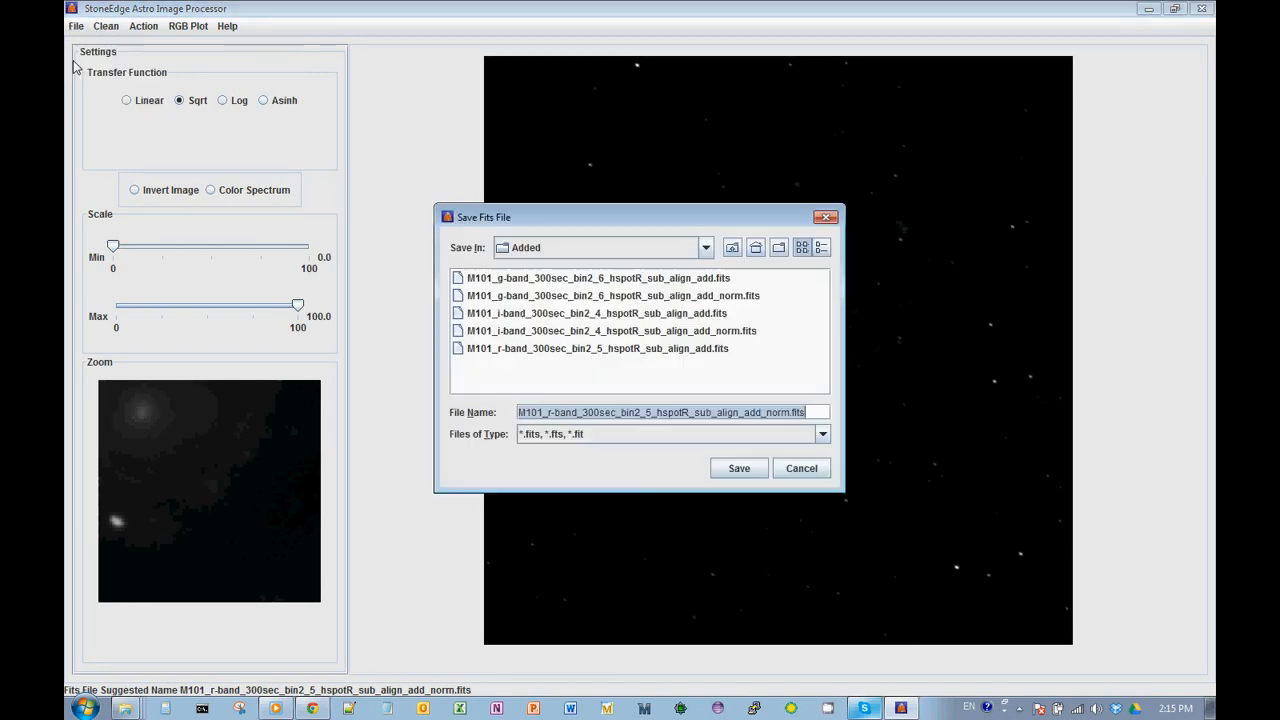
click(733, 467)
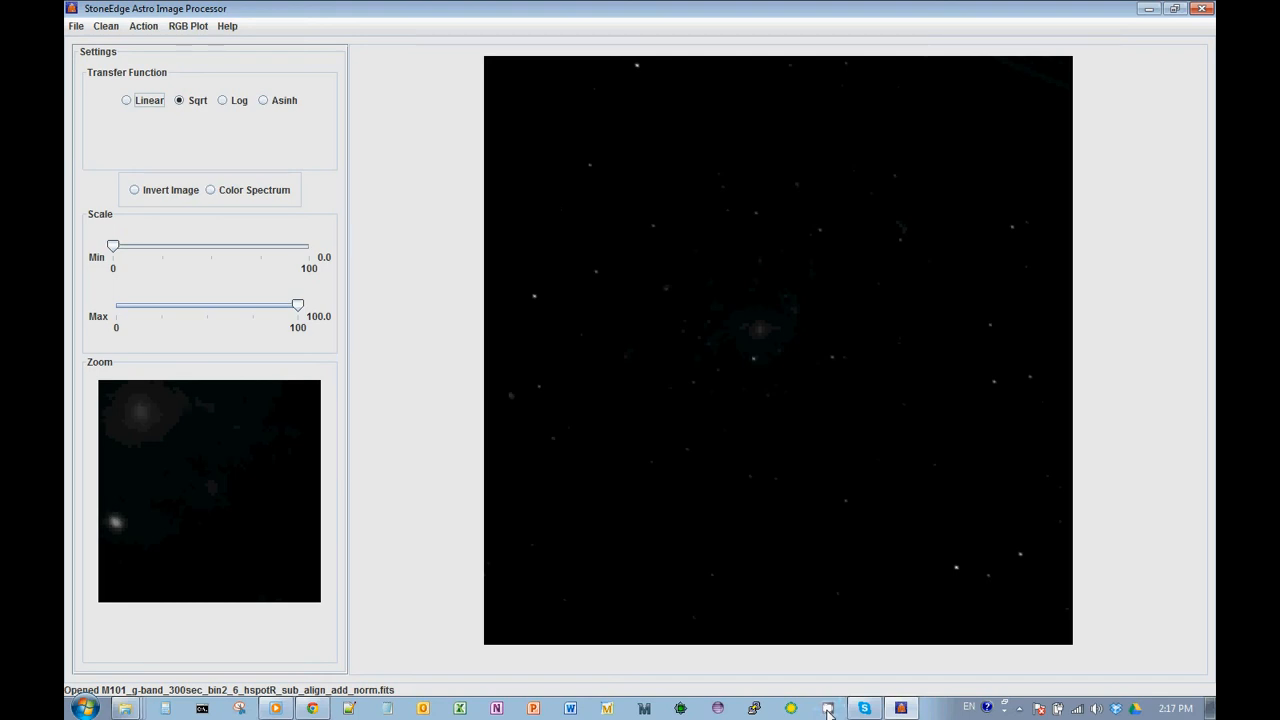
Switch to Windows Explorer, open the Normalized folder inside Images, and widen the Name column to show the full file names
mouse_move(901, 708)
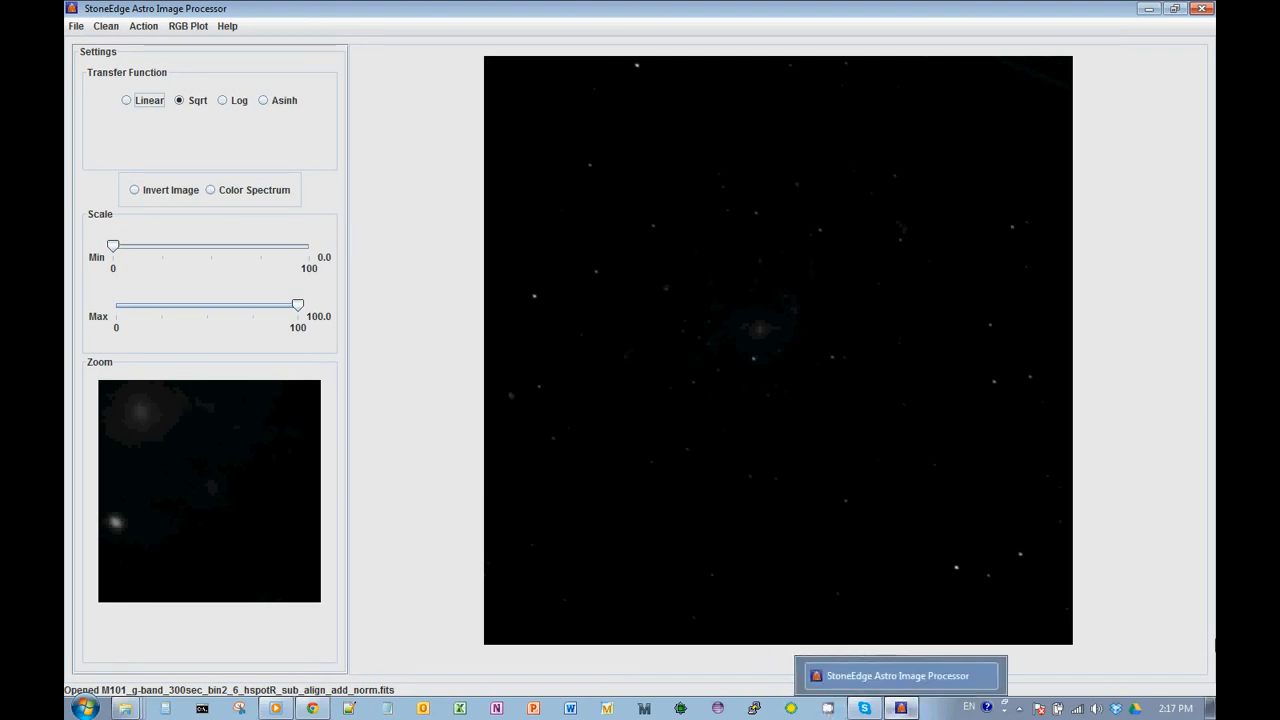
click(1211, 711)
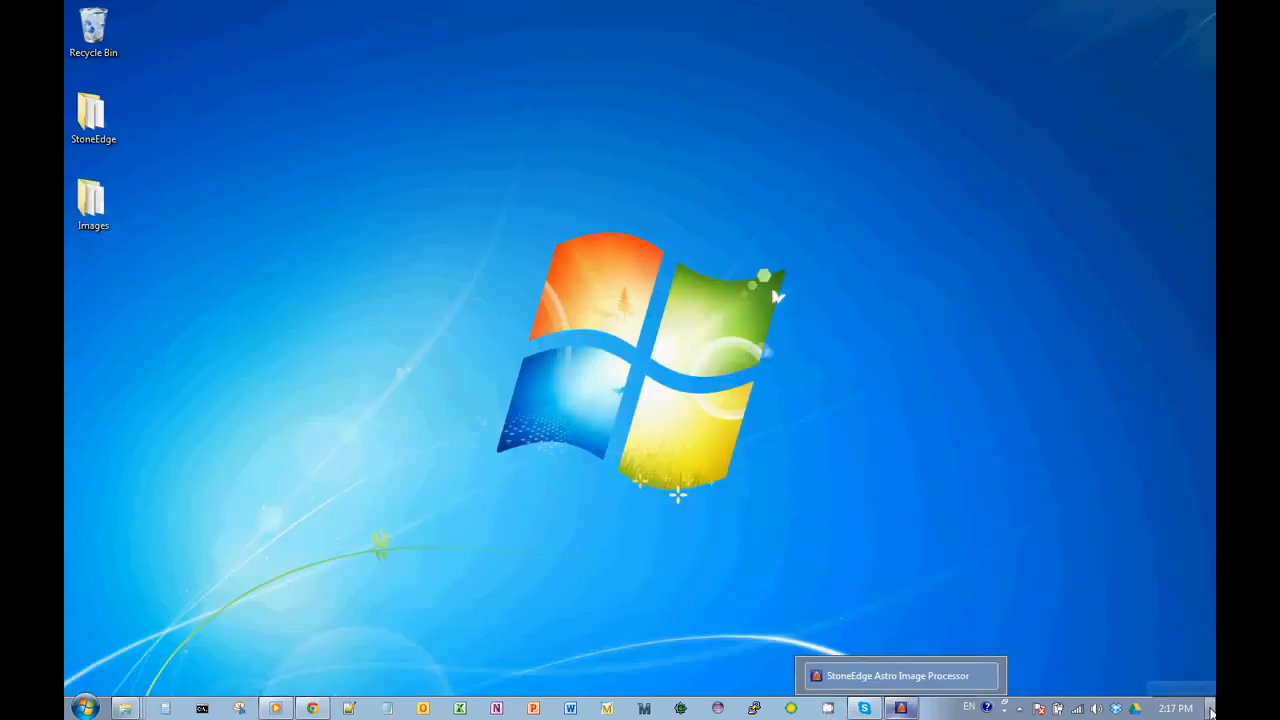
double_click(101, 226)
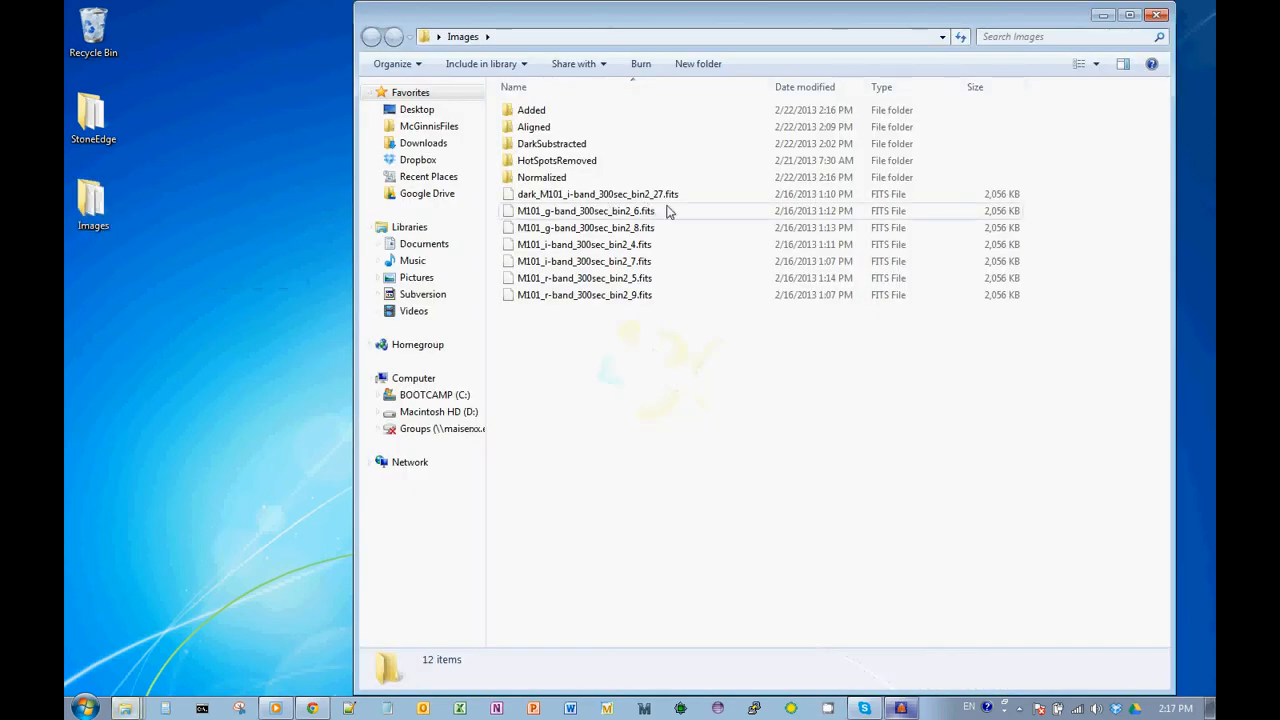
double_click(560, 180)
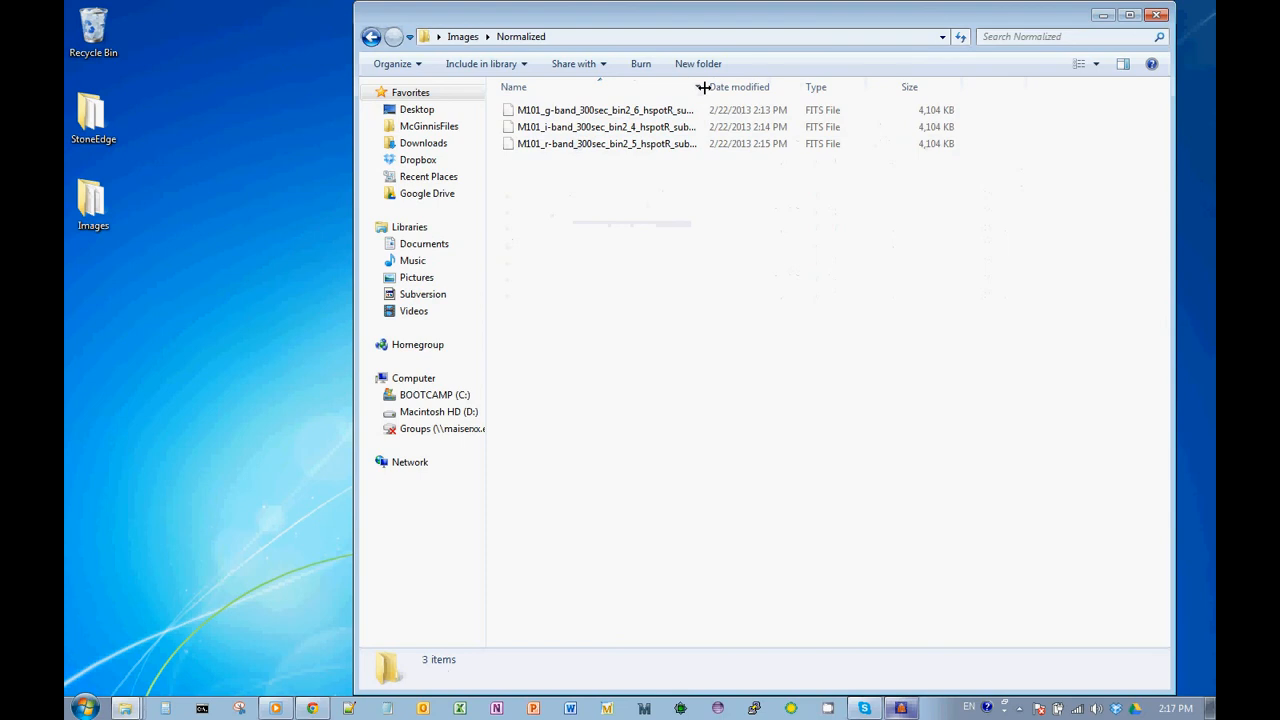
drag(704, 88, 708, 88)
drag(786, 88, 791, 88)
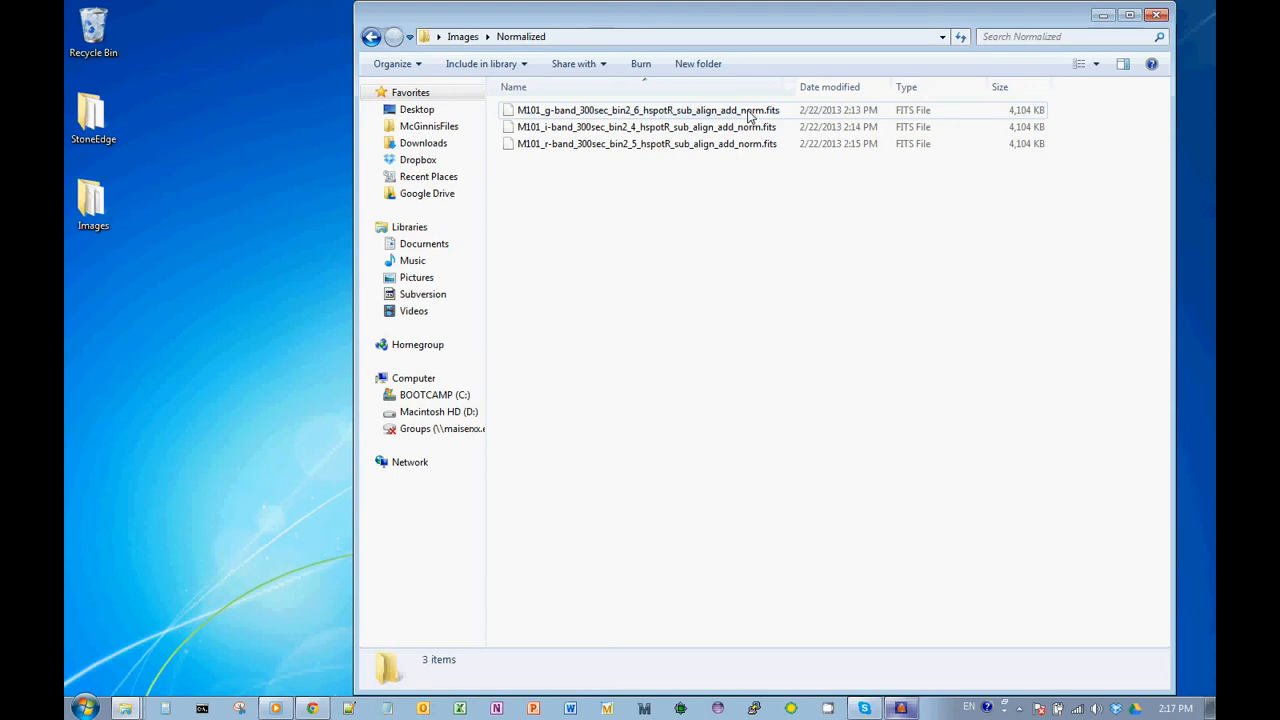
In StoneEdge Astro Image Processor, create an RGB plot using the normalized i-band file as red, r-band as green and g-band as blue
click(901, 707)
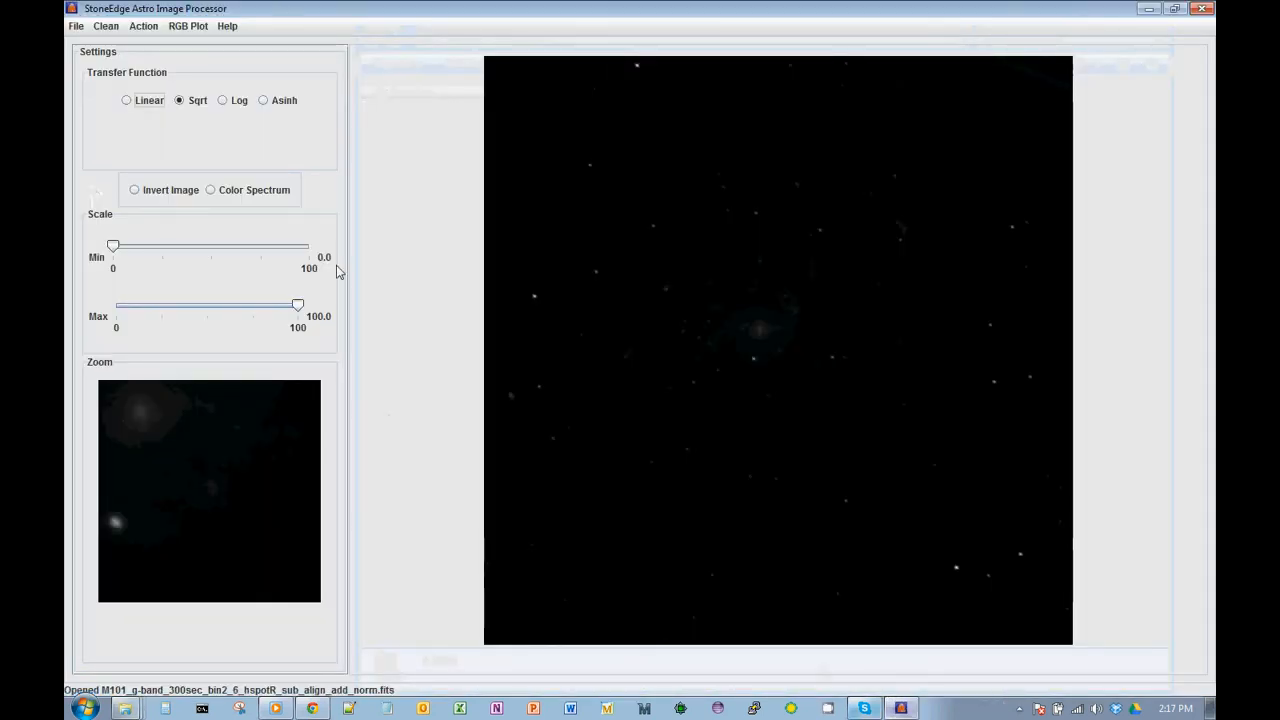
click(172, 27)
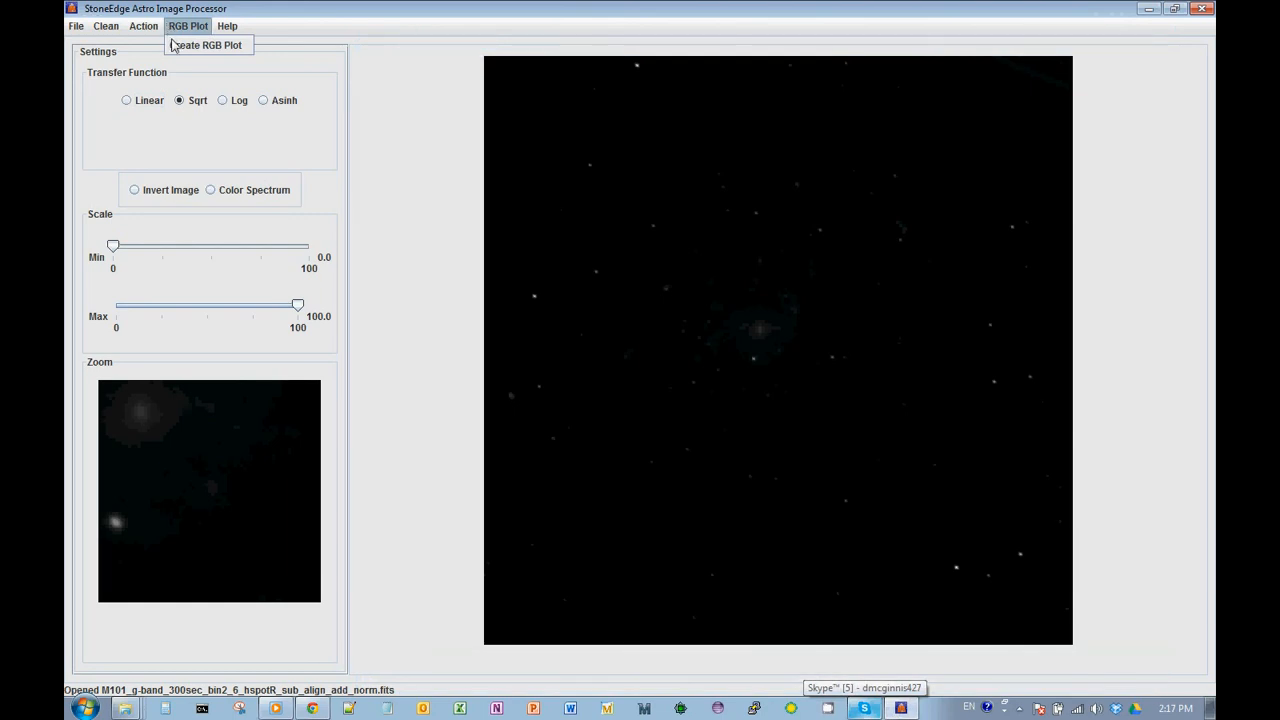
click(176, 46)
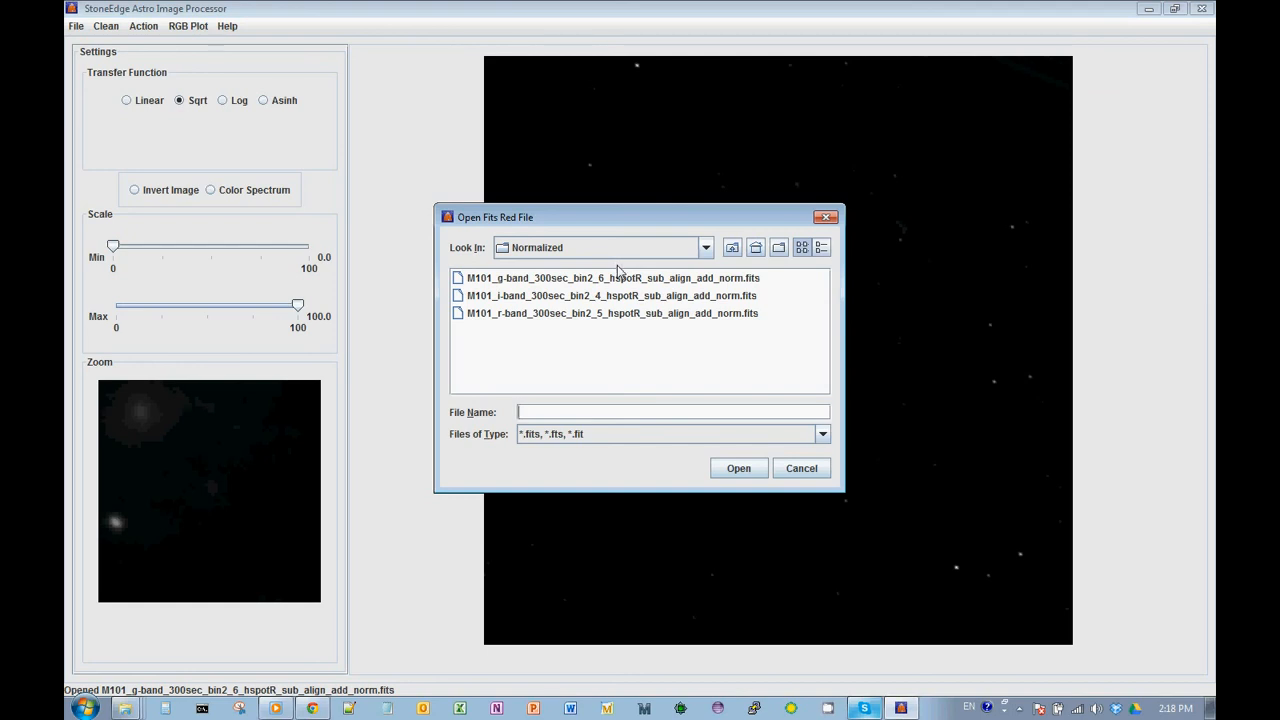
double_click(528, 296)
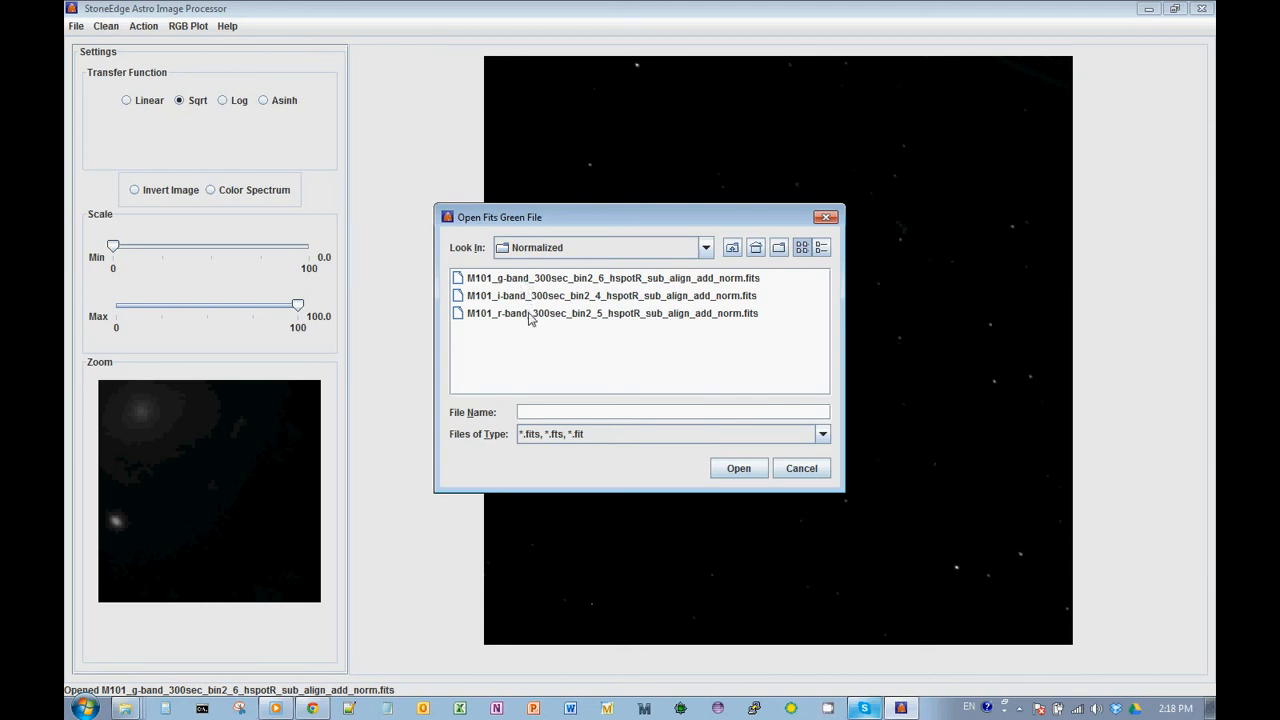
double_click(530, 313)
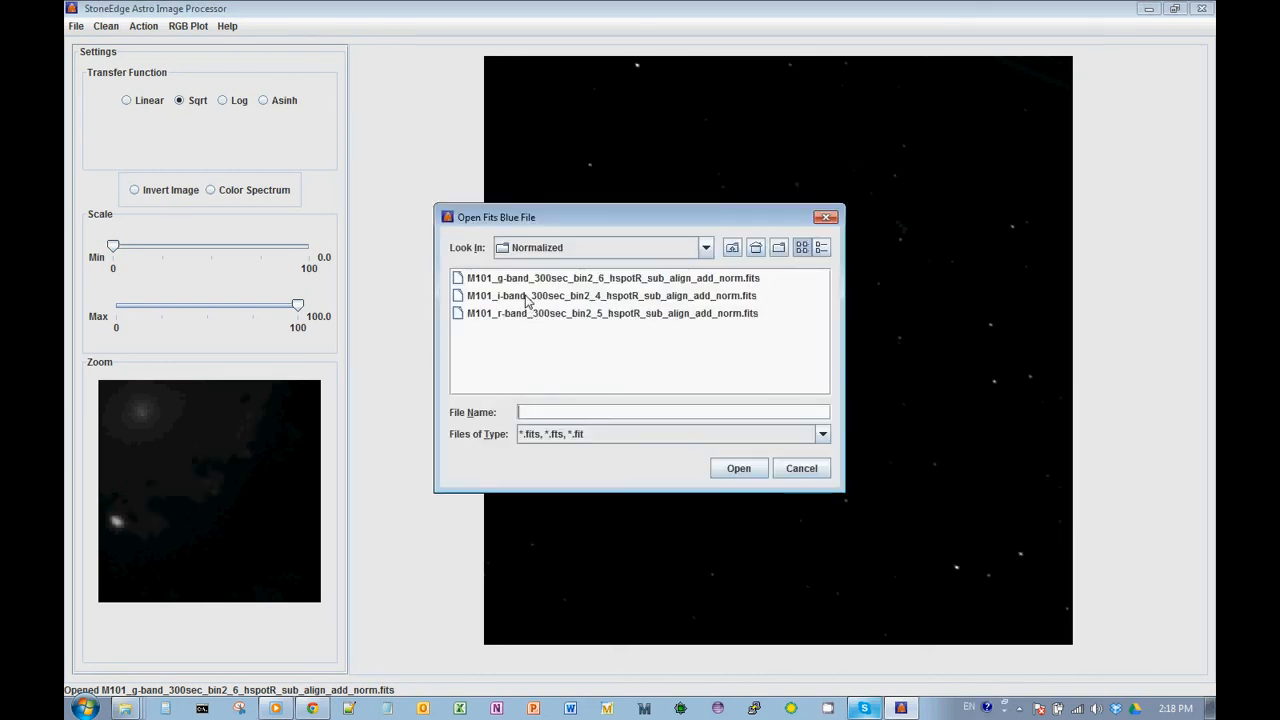
click(527, 296)
click(517, 280)
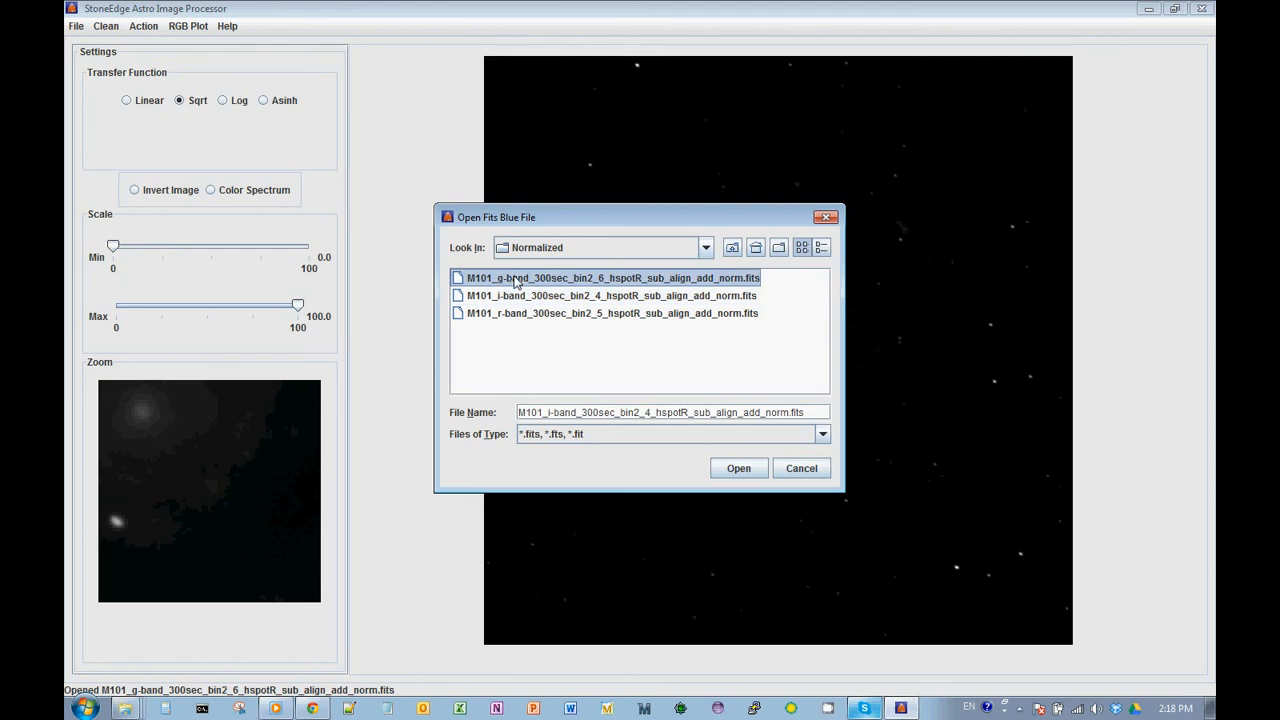
double_click(513, 278)
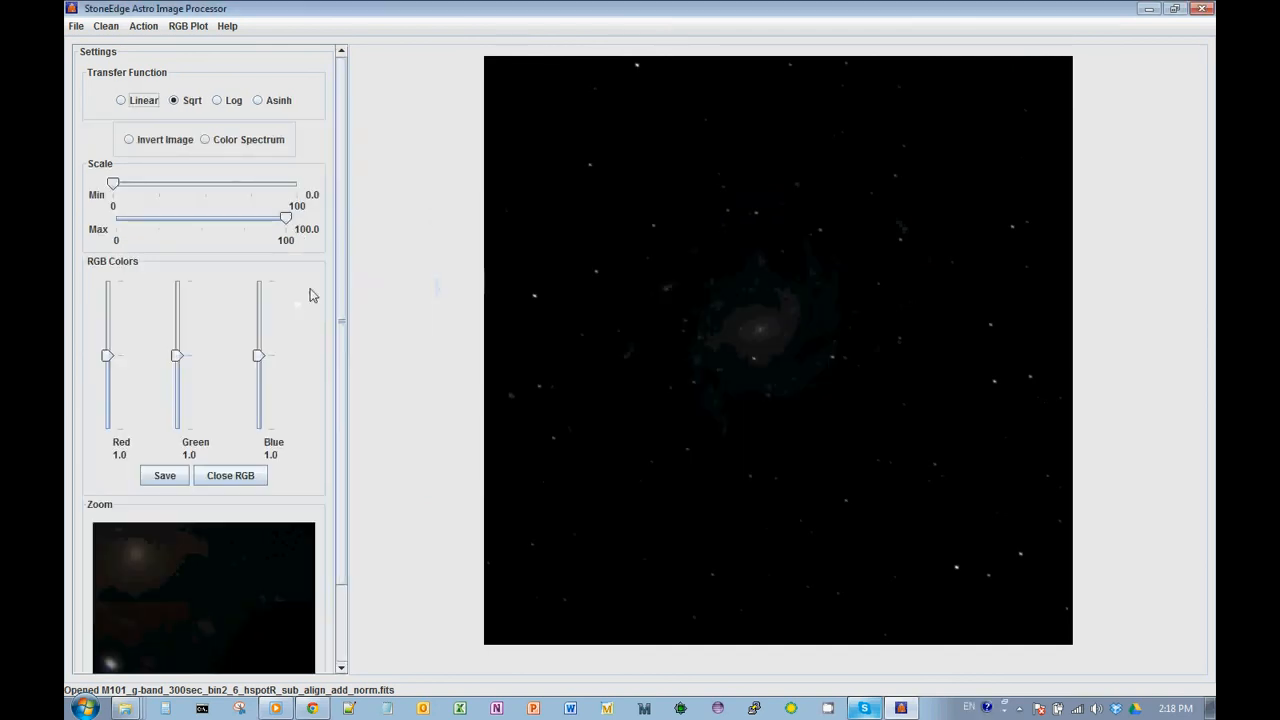
Raise the red, green and blue color levels of the RGB plot to 10 each
drag(107, 356, 109, 281)
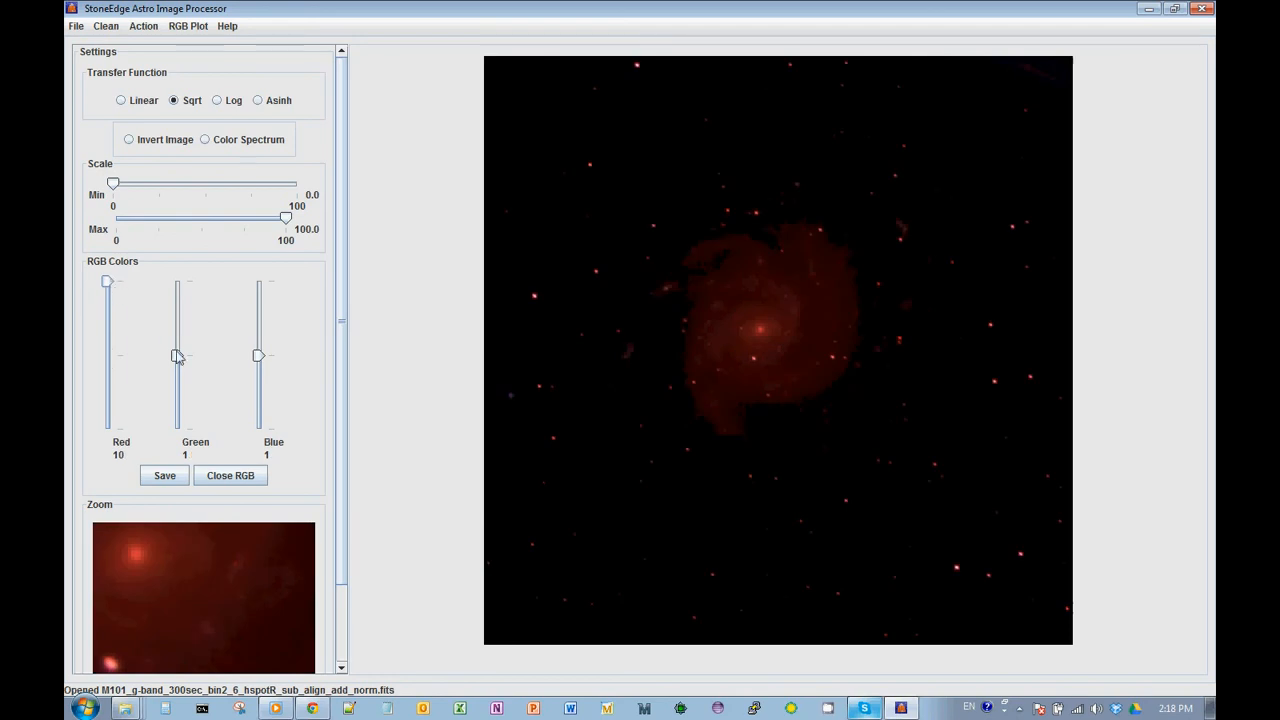
drag(177, 357, 186, 286)
drag(258, 356, 258, 283)
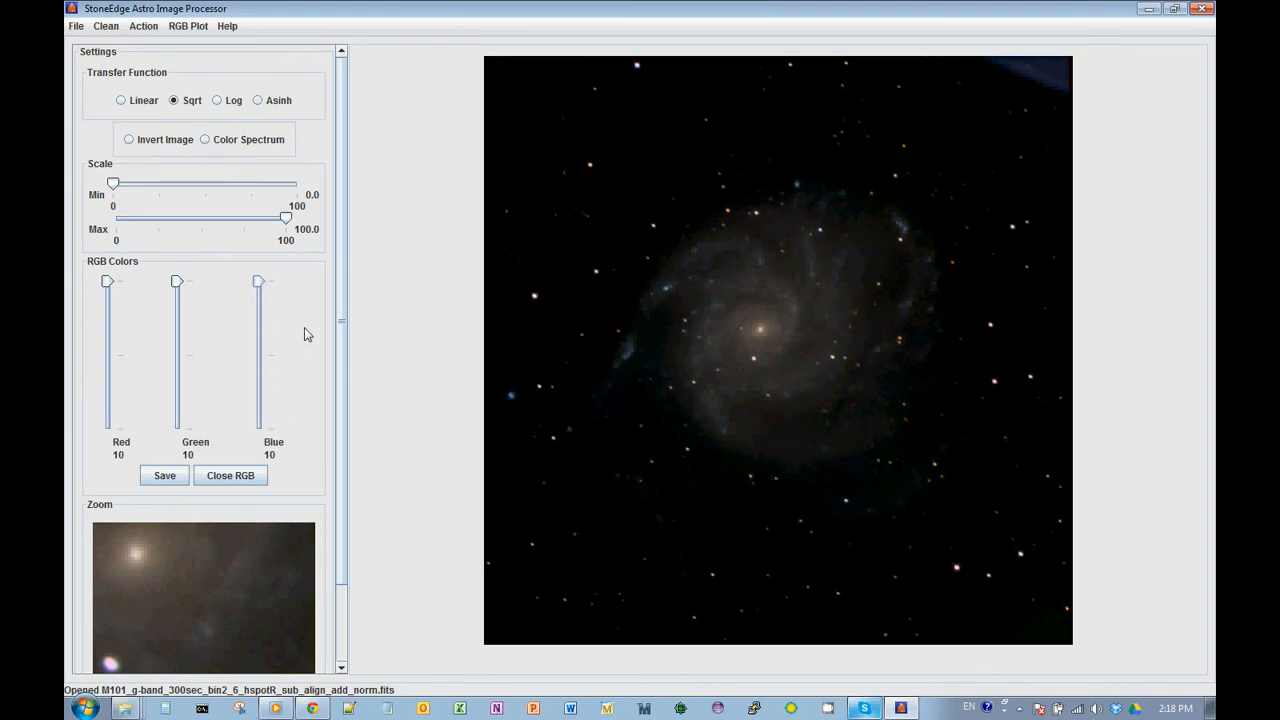
Lower the scale maximum to 57 with the minimum at 0, and set the green level to 9.77
drag(284, 225, 209, 227)
drag(129, 191, 110, 190)
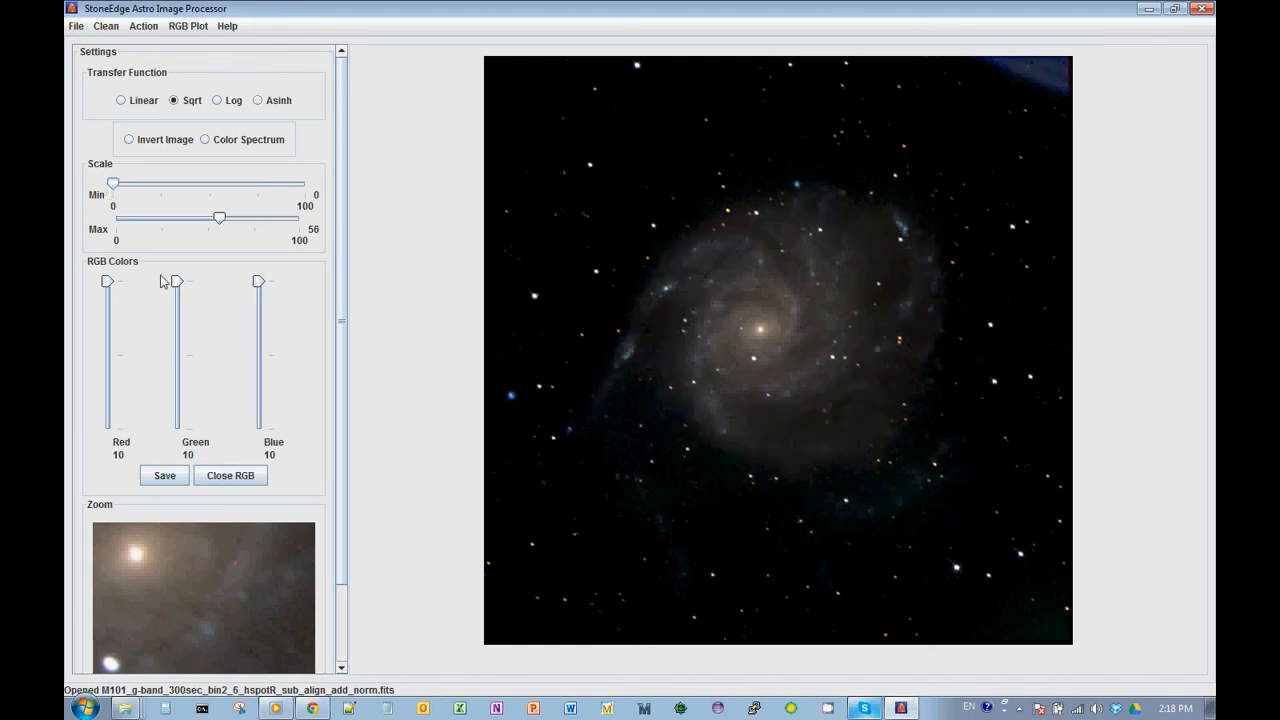
mouse_move(173, 285)
mouse_down()
mouse_move(174, 307)
mouse_move(173, 281)
mouse_up()
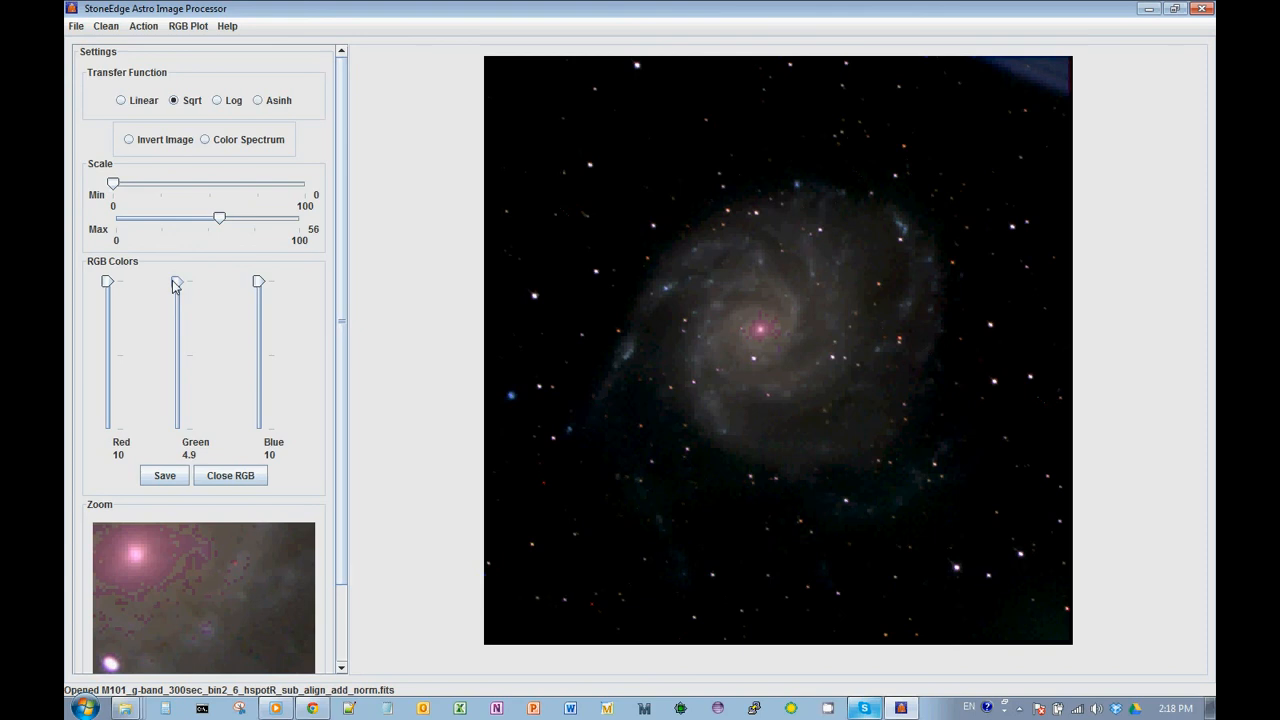
mouse_move(221, 225)
mouse_down()
mouse_move(207, 222)
mouse_move(221, 222)
mouse_up()
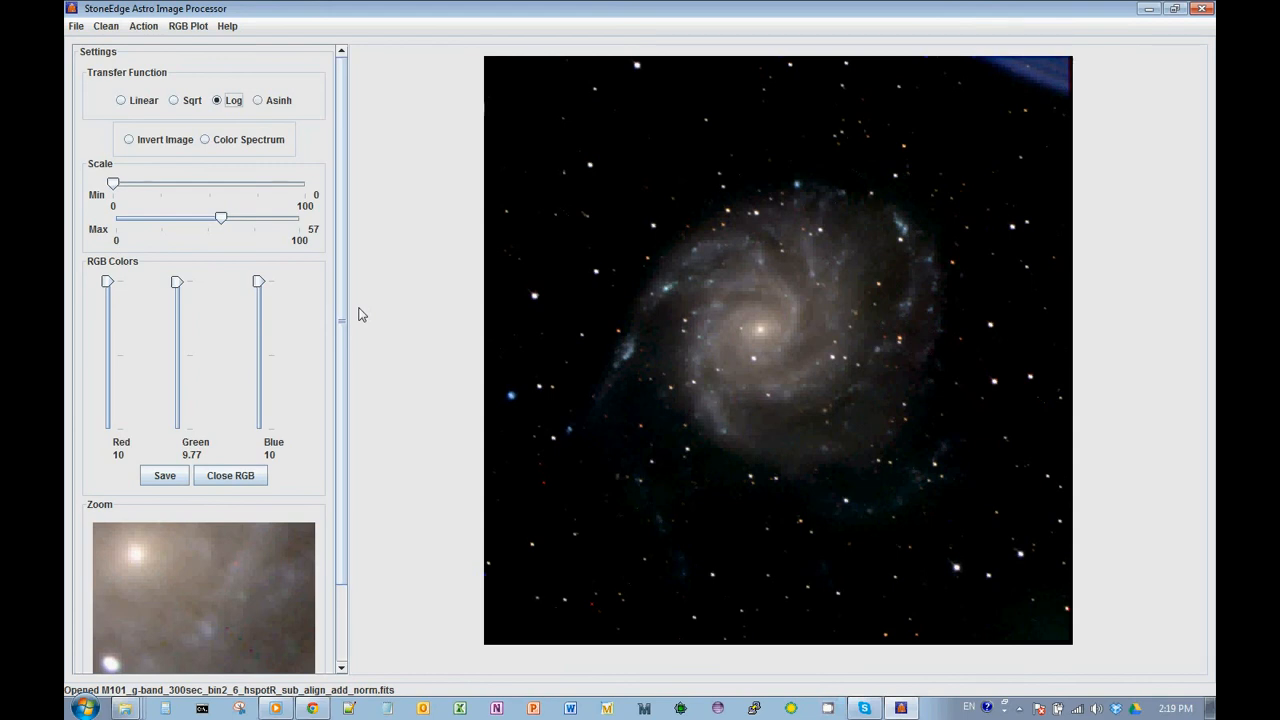
Try the Asinh transfer function, return to Sqrt, and lower the scale maximum to 45
click(258, 100)
click(179, 102)
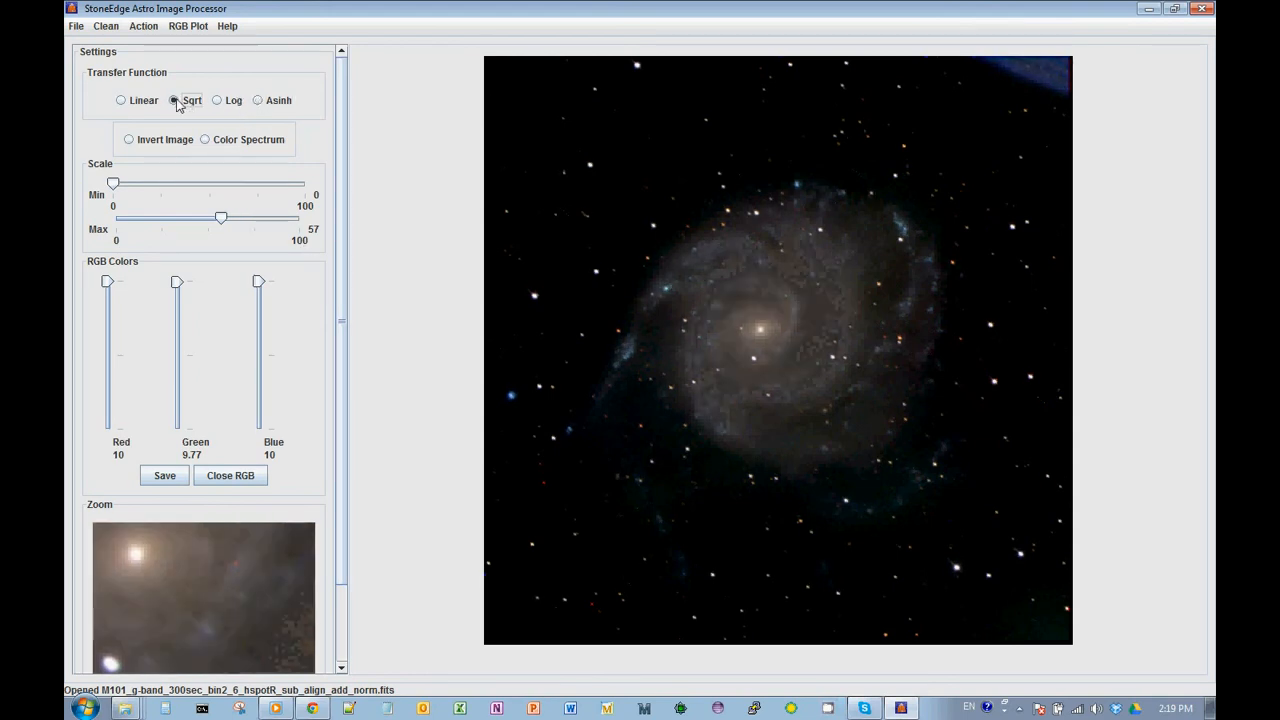
click(226, 222)
drag(226, 222, 199, 219)
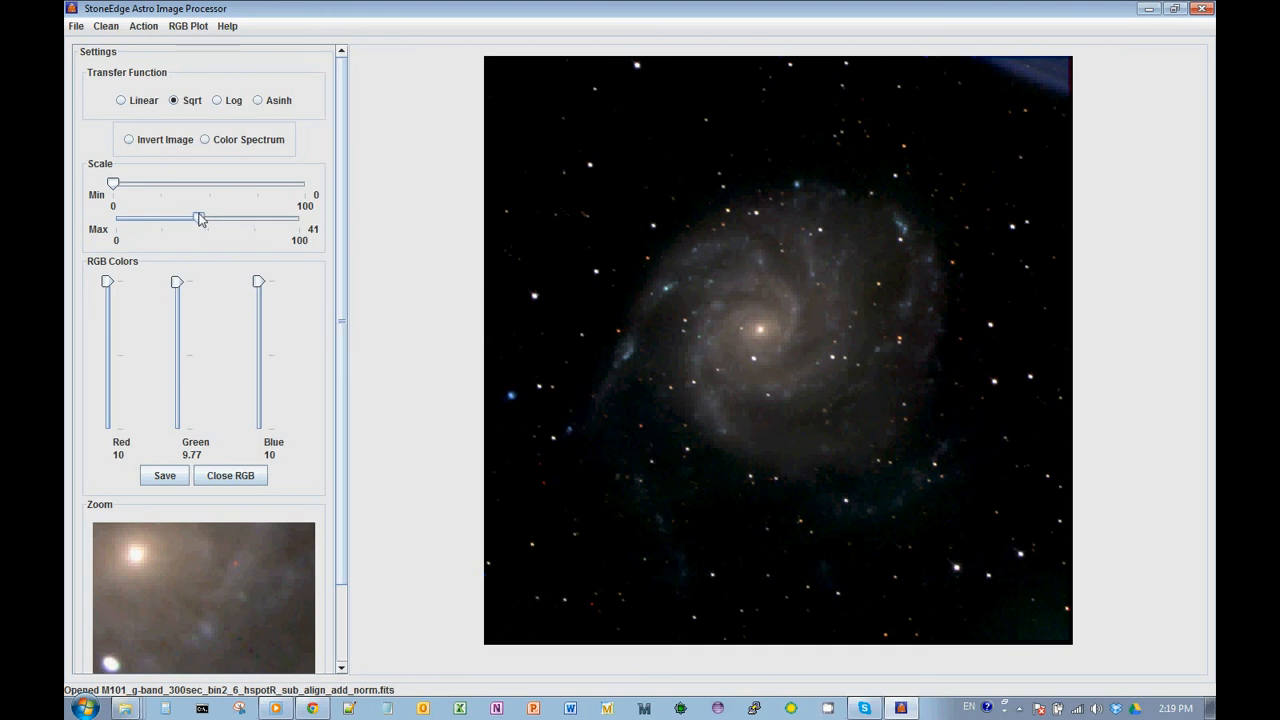
Apply the Log transfer function, try a scale minimum of 1, and set the minimum back to 0
click(218, 101)
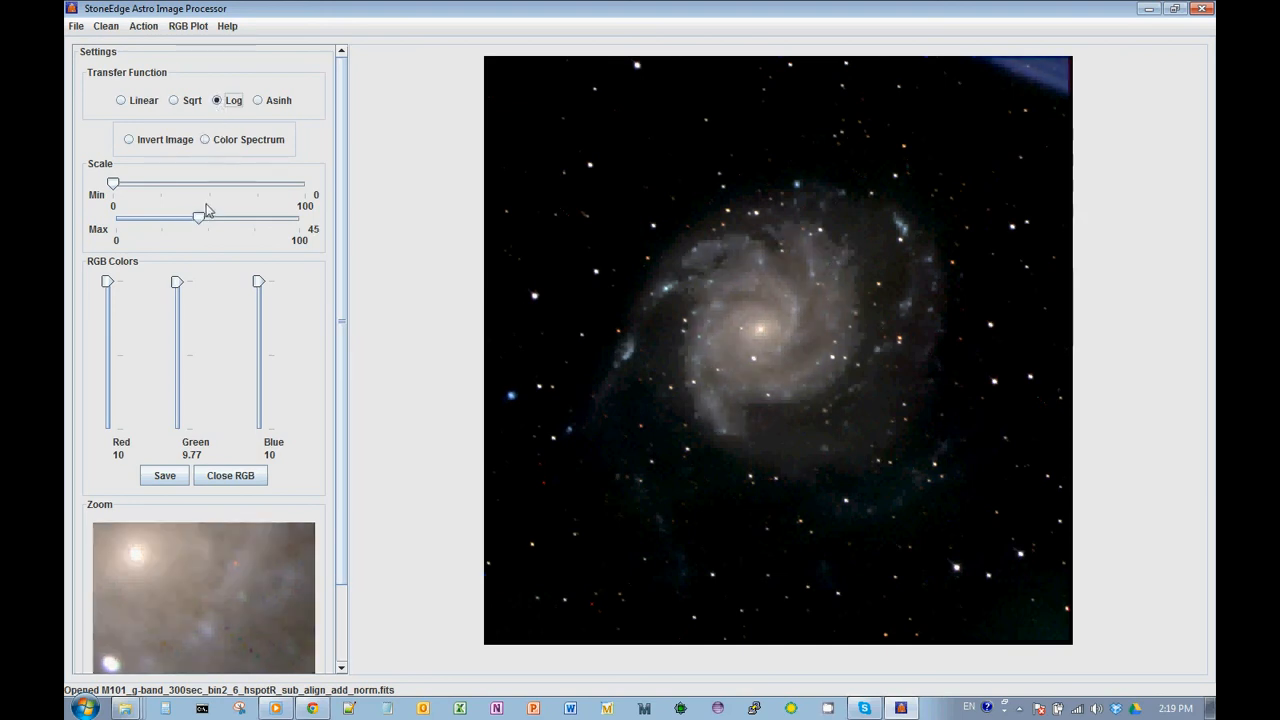
click(126, 187)
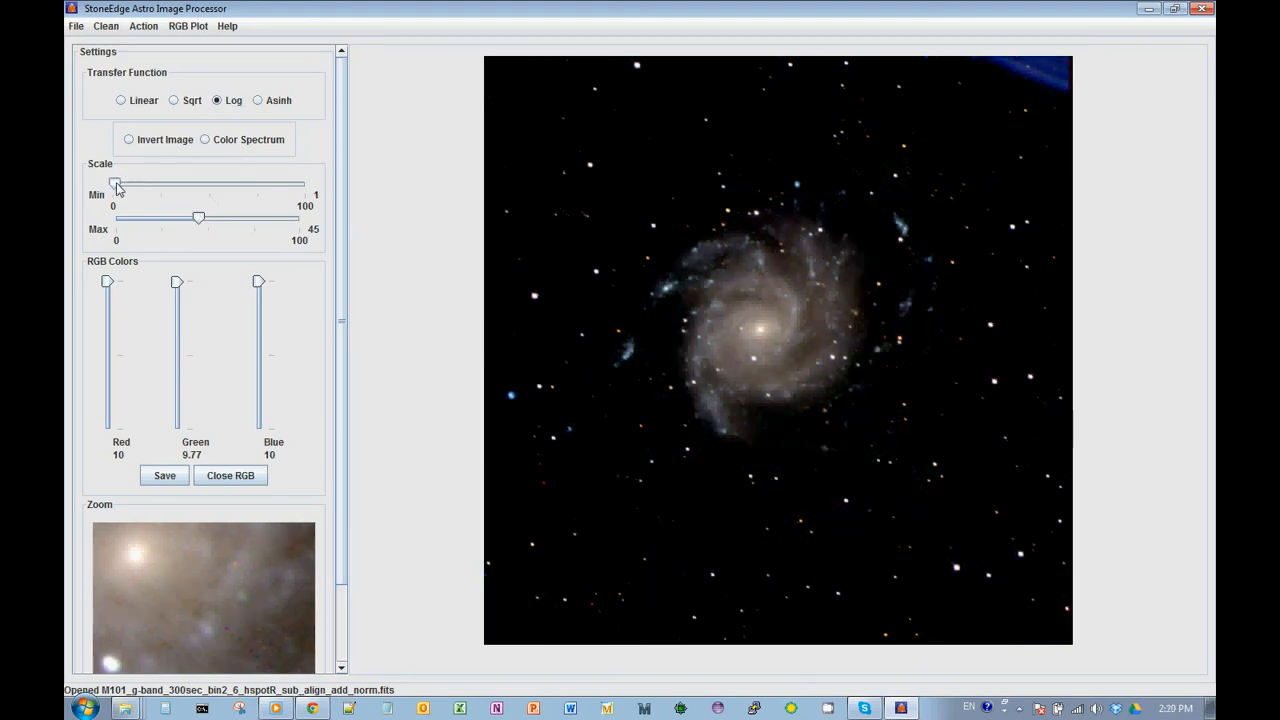
drag(117, 189, 114, 187)
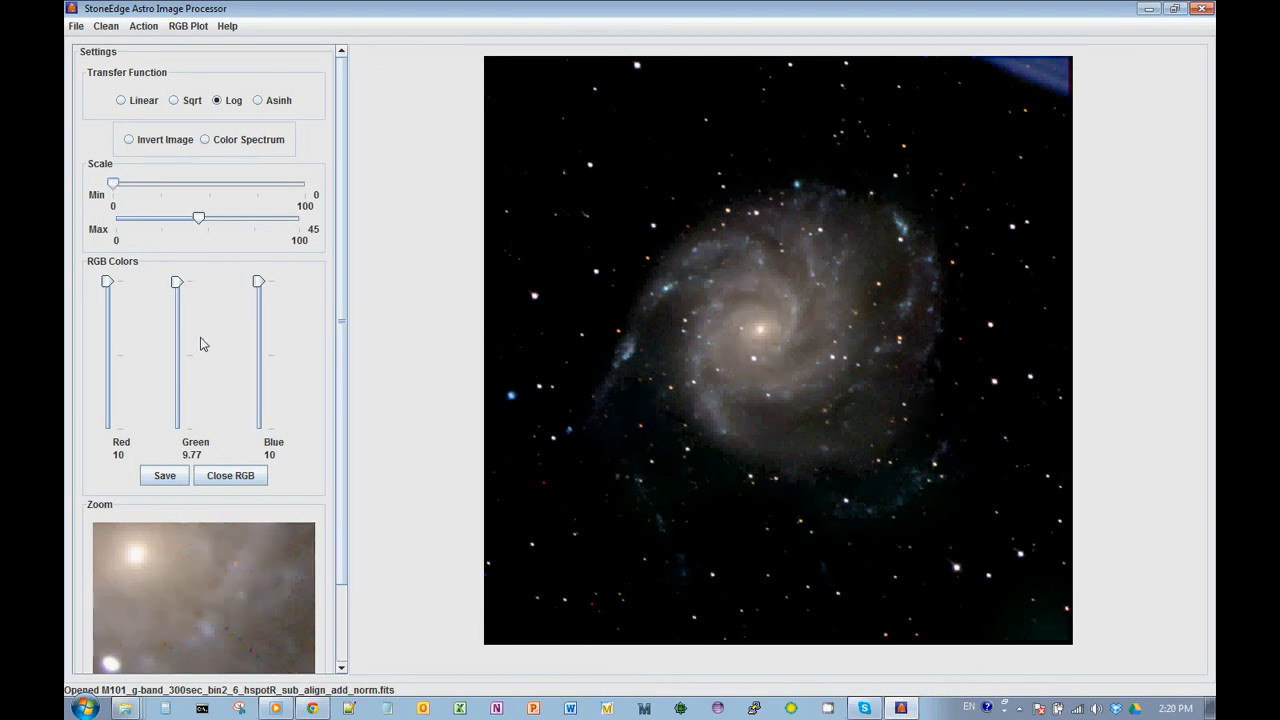
Set the red and green levels to 4.9 and blue to 4.57, and save the RGB image as M101.png
drag(178, 289, 177, 305)
drag(106, 283, 107, 304)
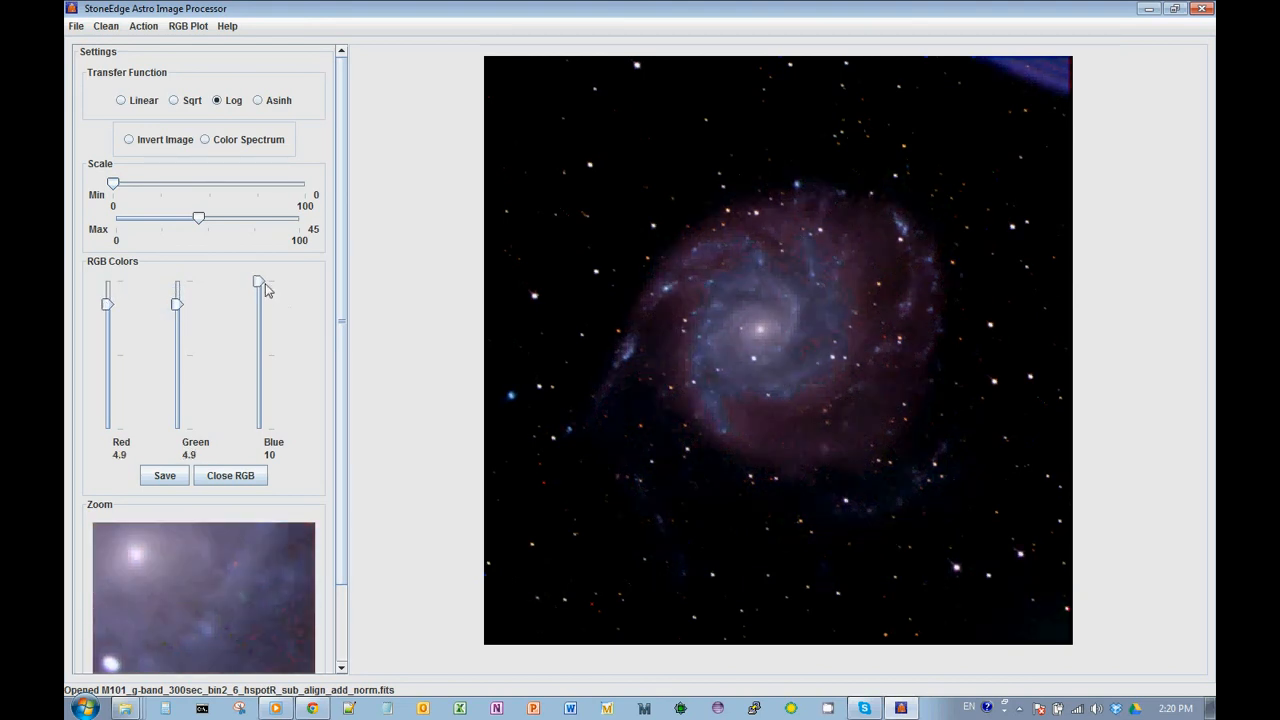
drag(258, 282, 260, 314)
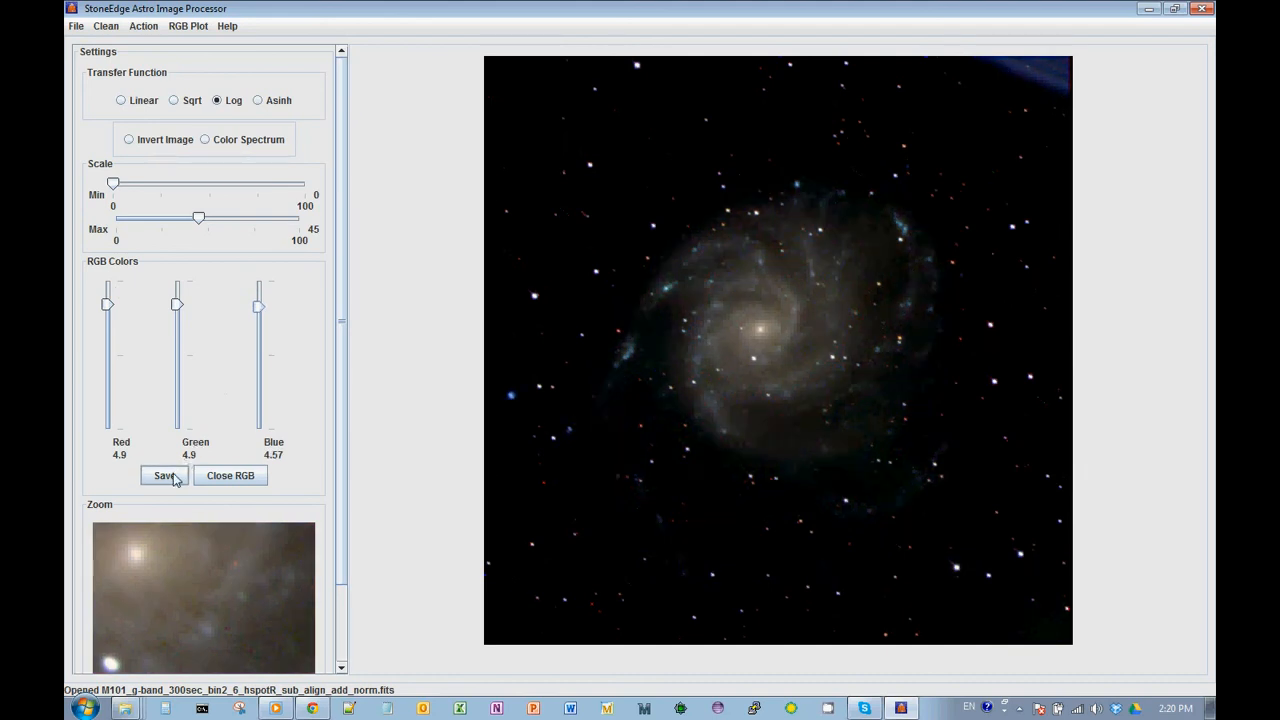
click(164, 476)
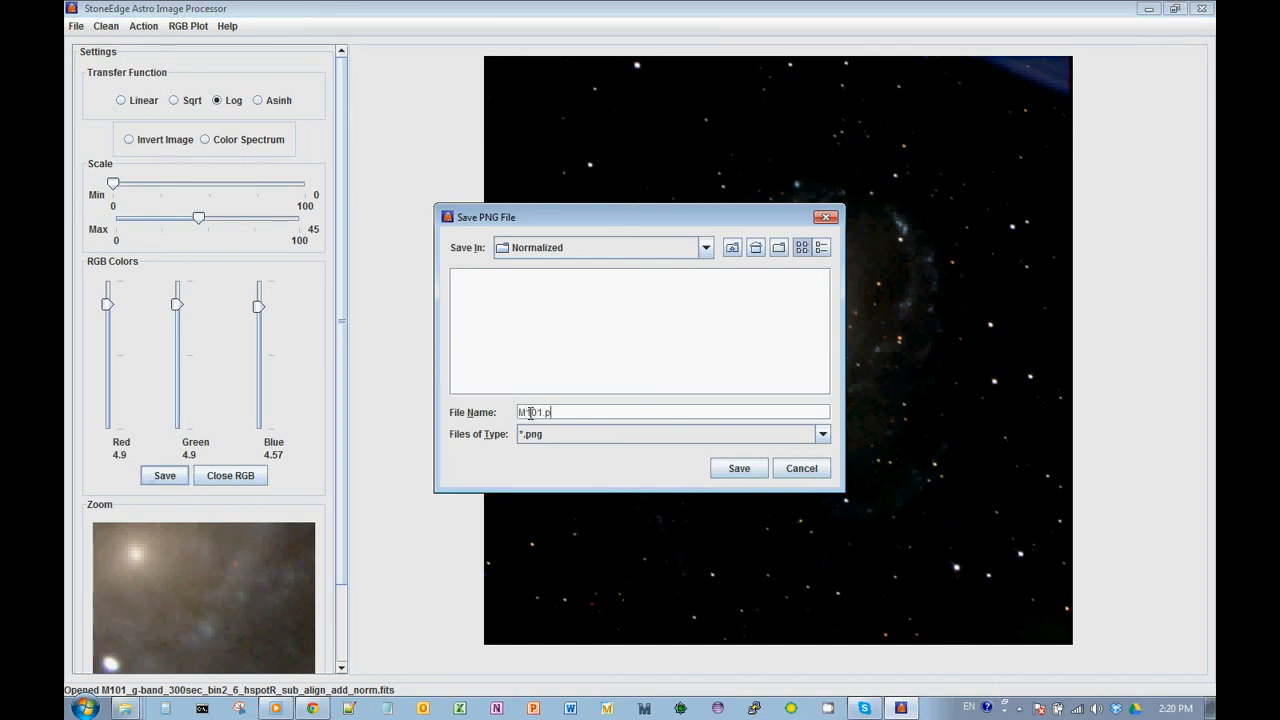
click(753, 473)
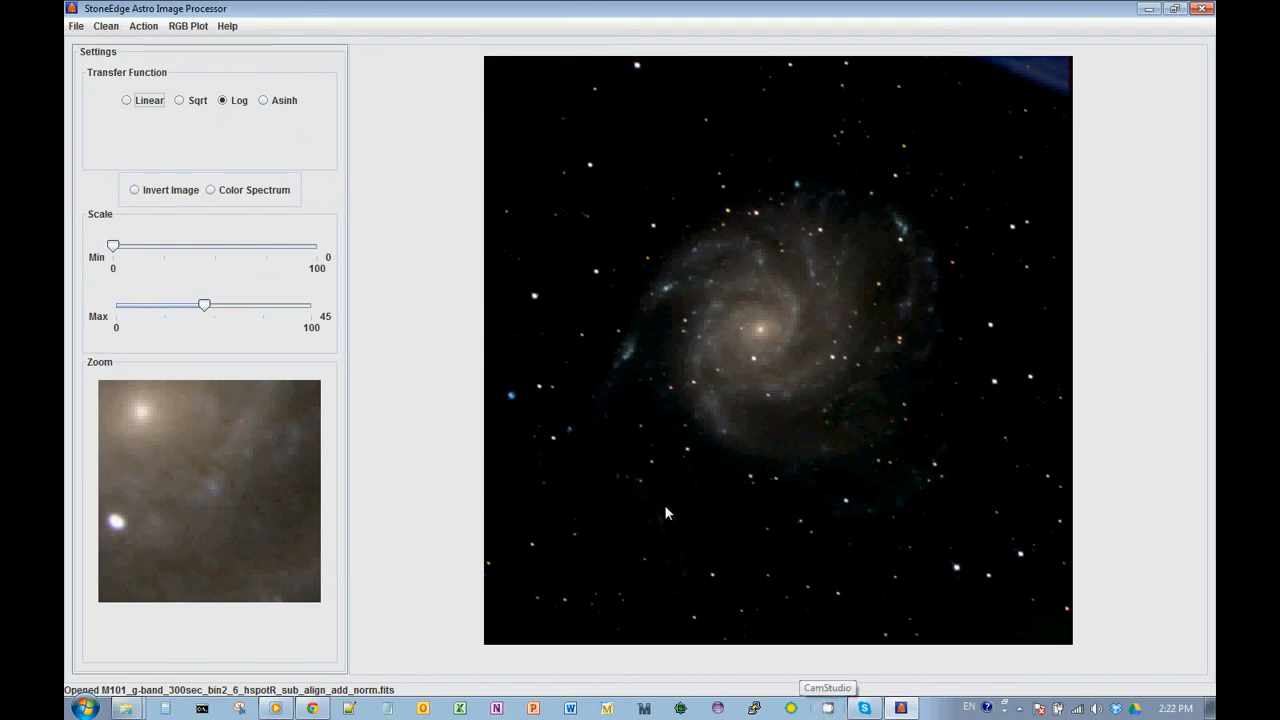
Open M101.png from the Images folder on the desktop in Picasa Photo Viewer
click(1210, 708)
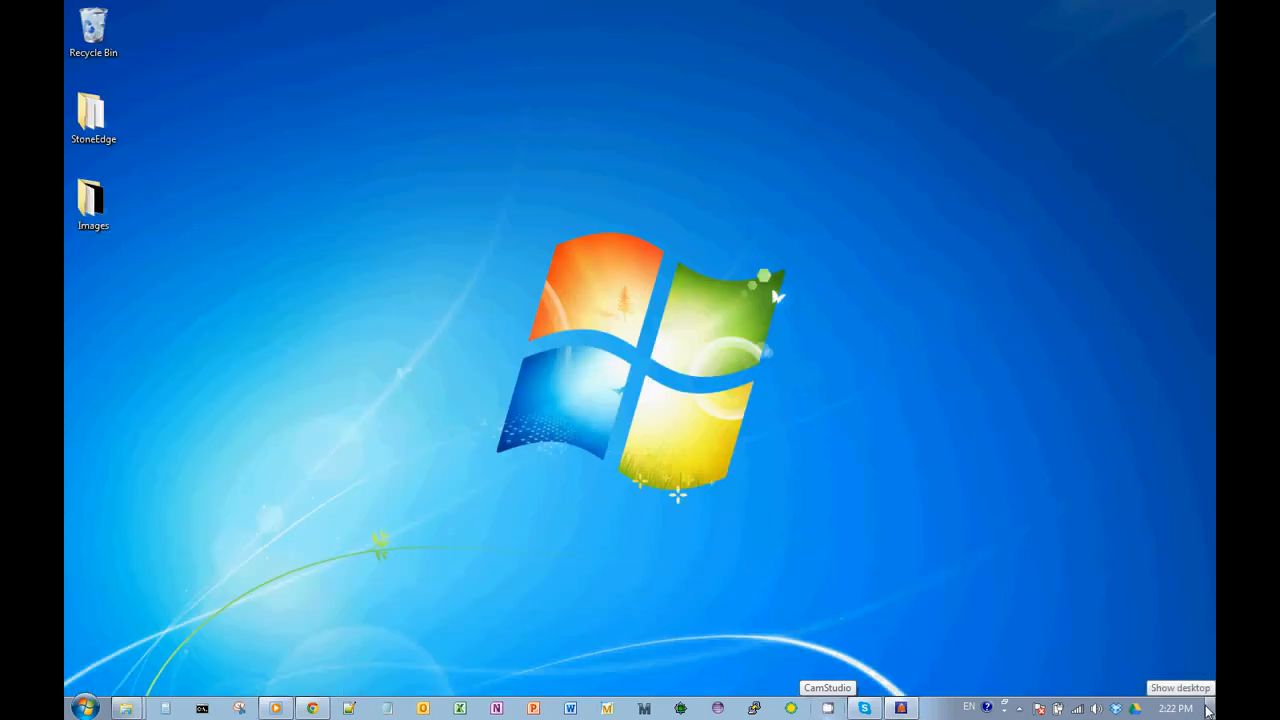
double_click(97, 224)
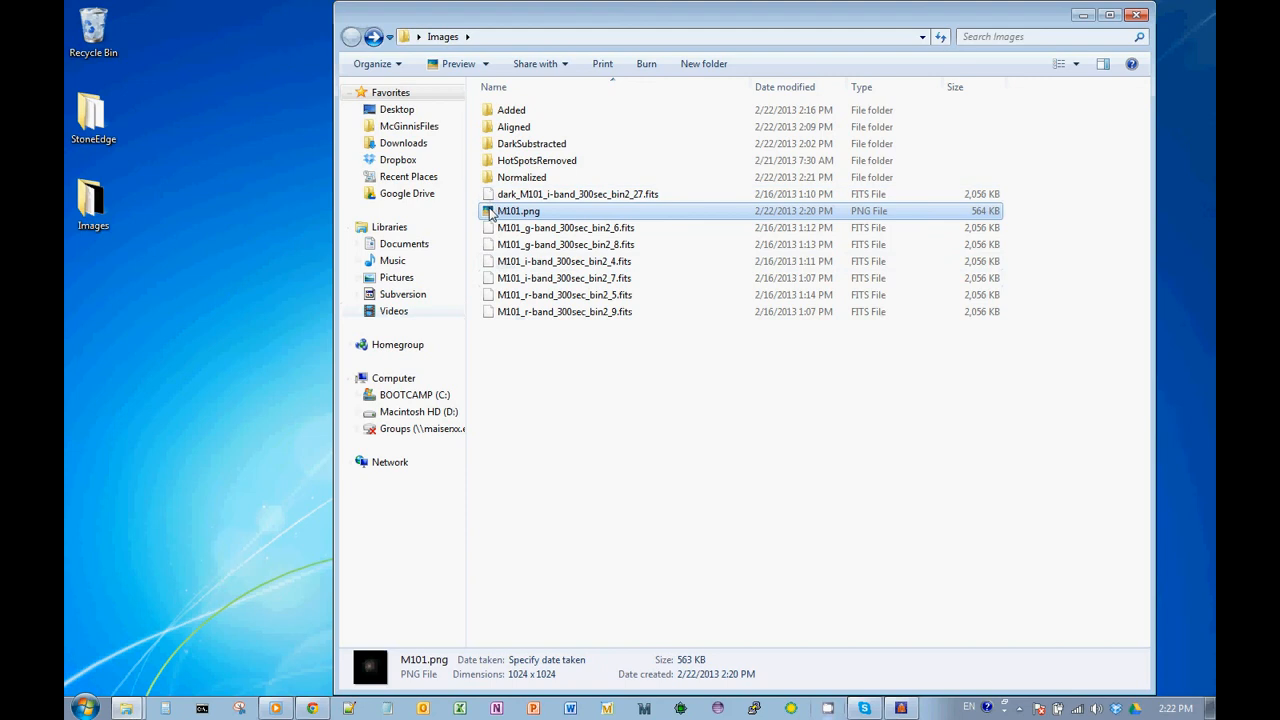
double_click(491, 212)
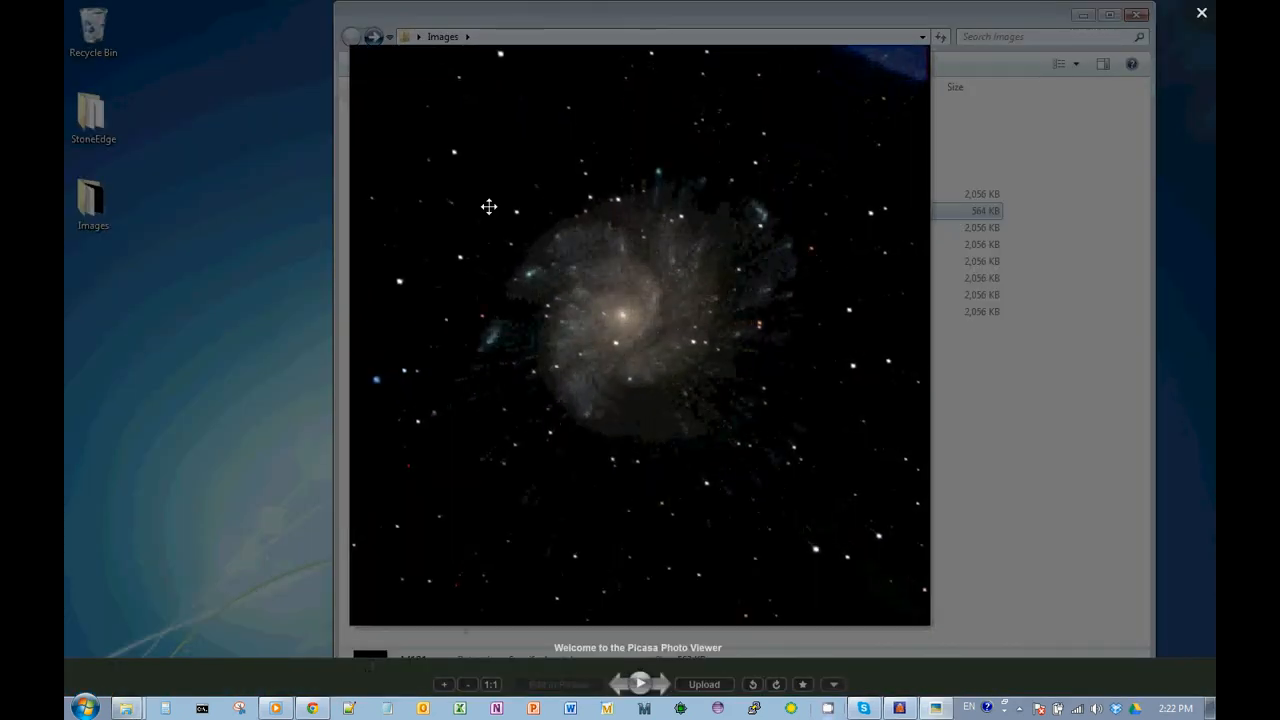